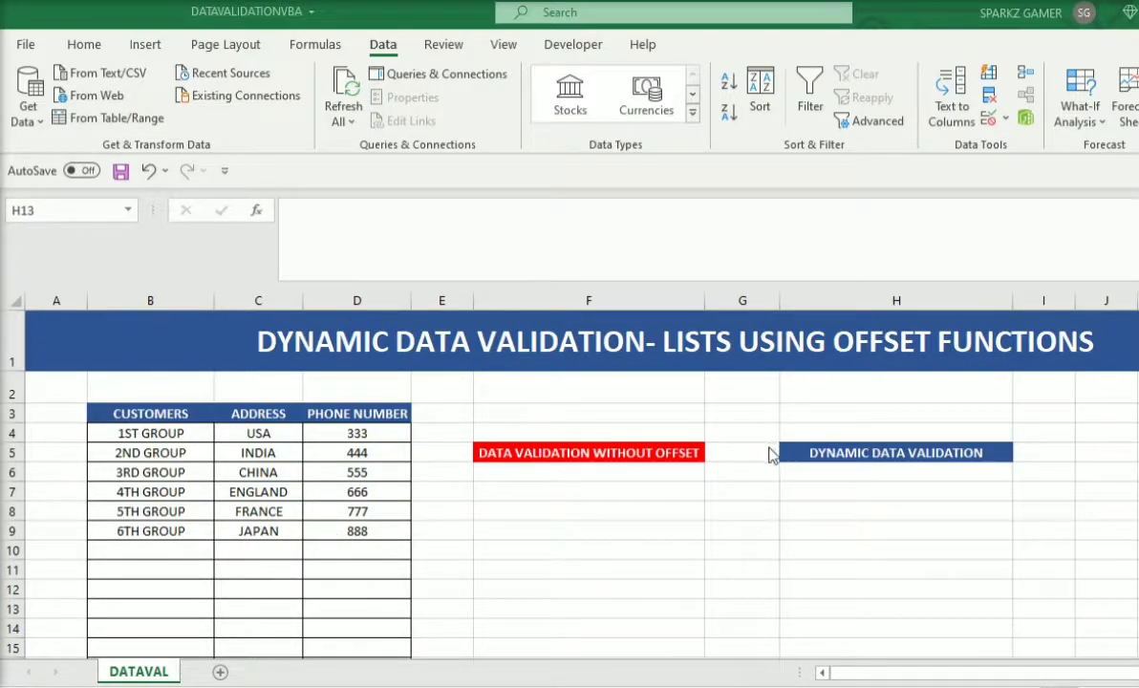
Step: Examine the drop-down list in G5 for data validation without OFFSET against the customer entries in B4:B9
left_click(757, 446)
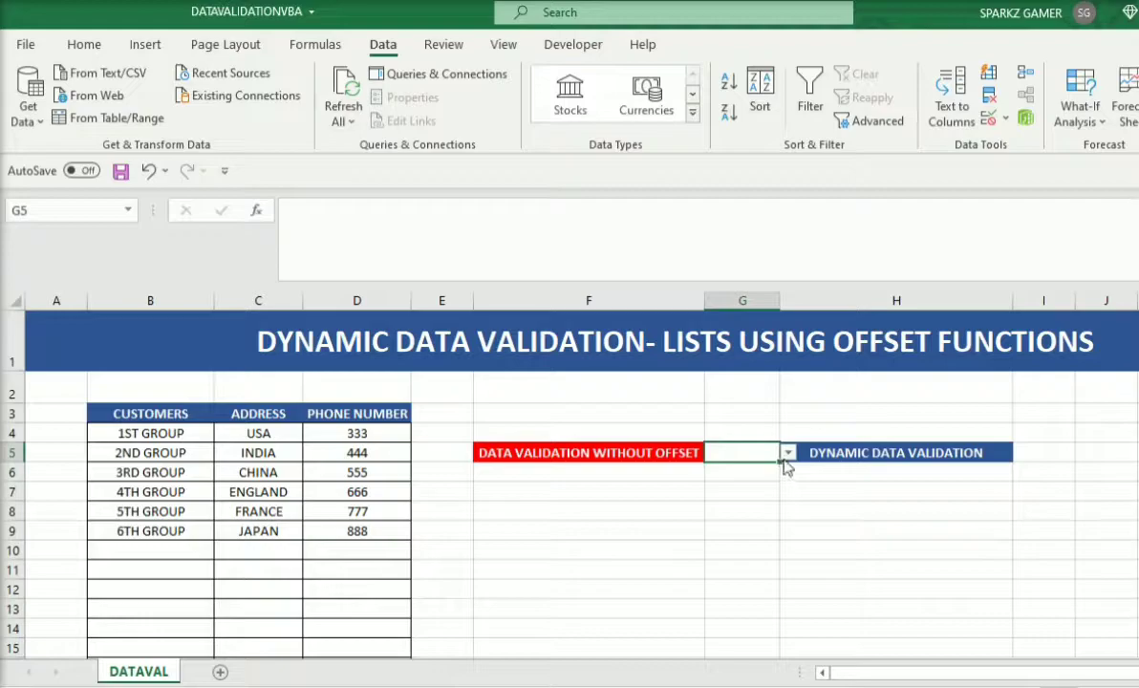
left_click(787, 453)
left_click_drag(785, 525, 785, 492)
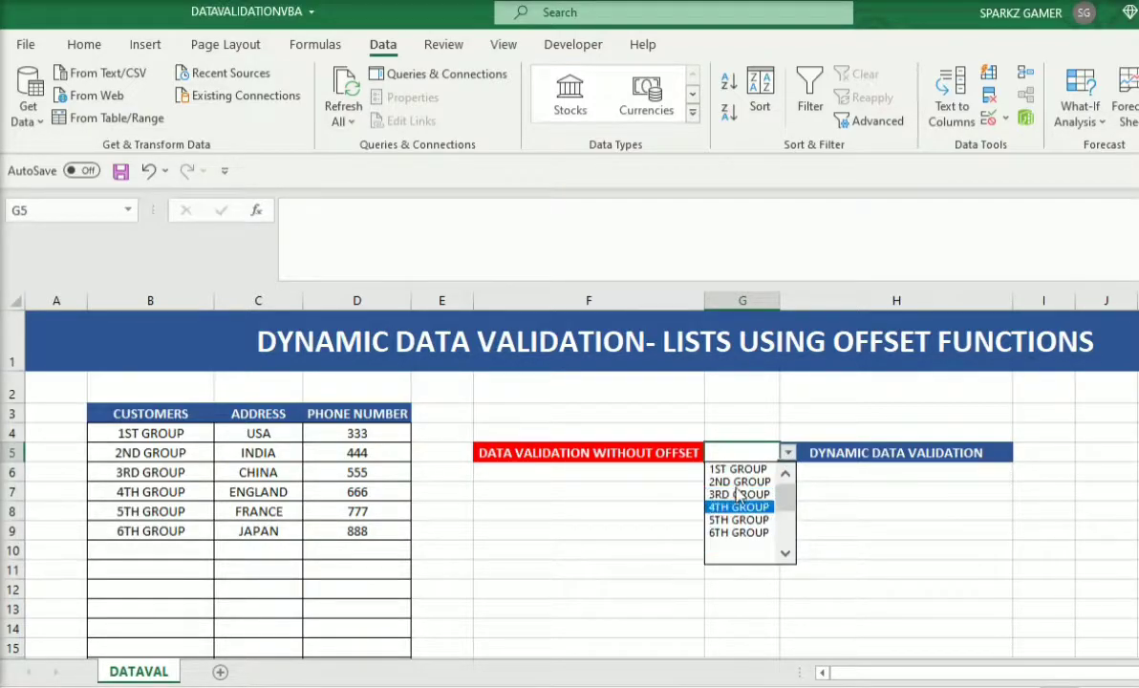
left_click(170, 435)
left_click_drag(162, 435, 172, 532)
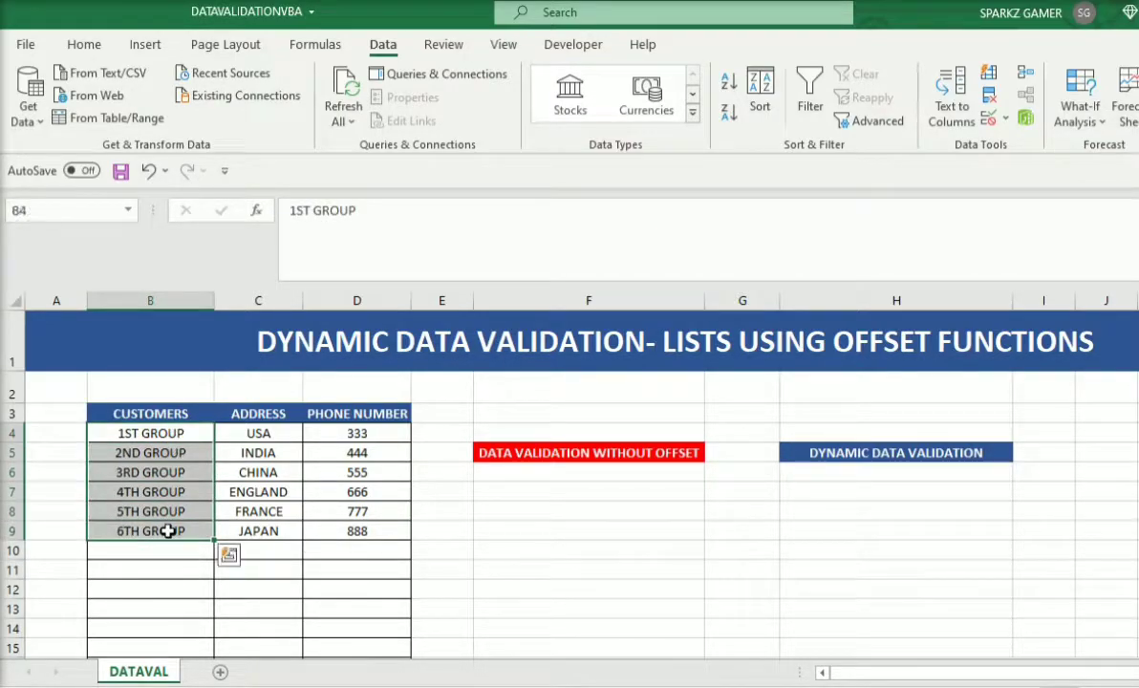
left_click(763, 456)
left_click(788, 454)
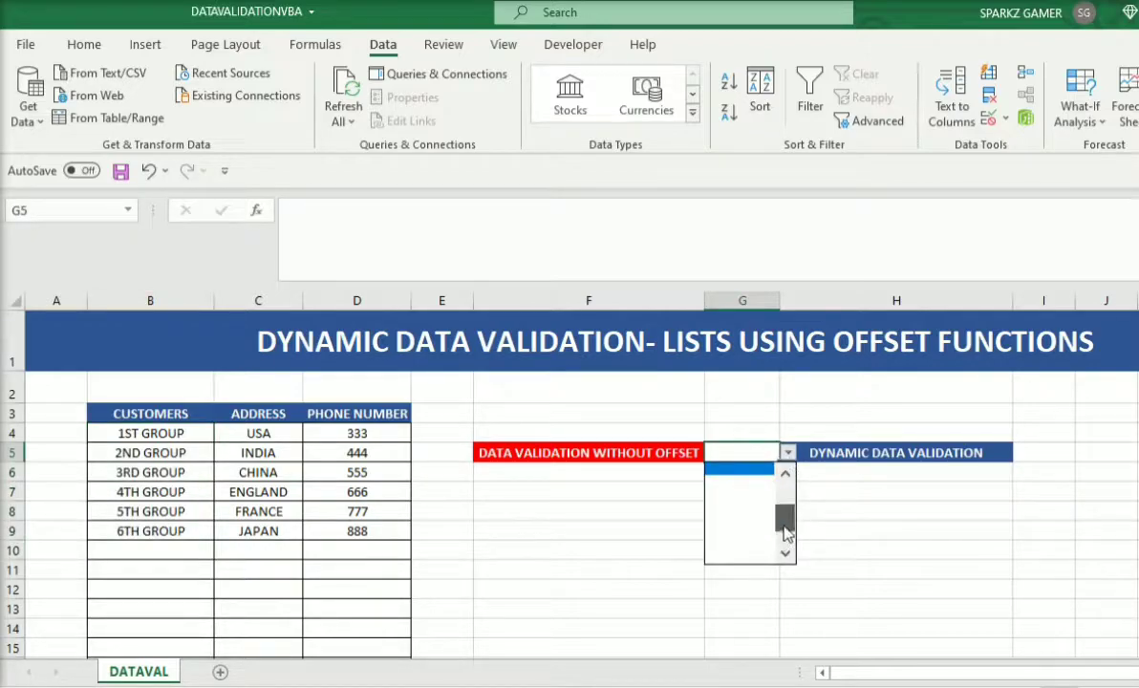
scroll(779, 544, "up", 2)
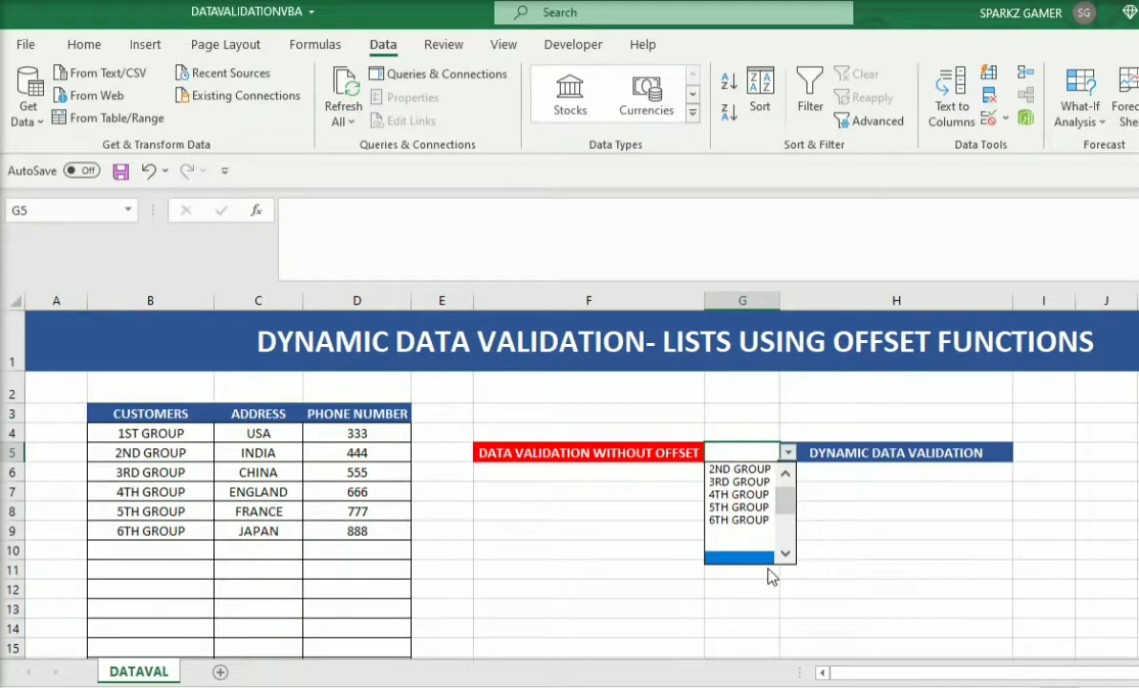
left_click(1008, 482)
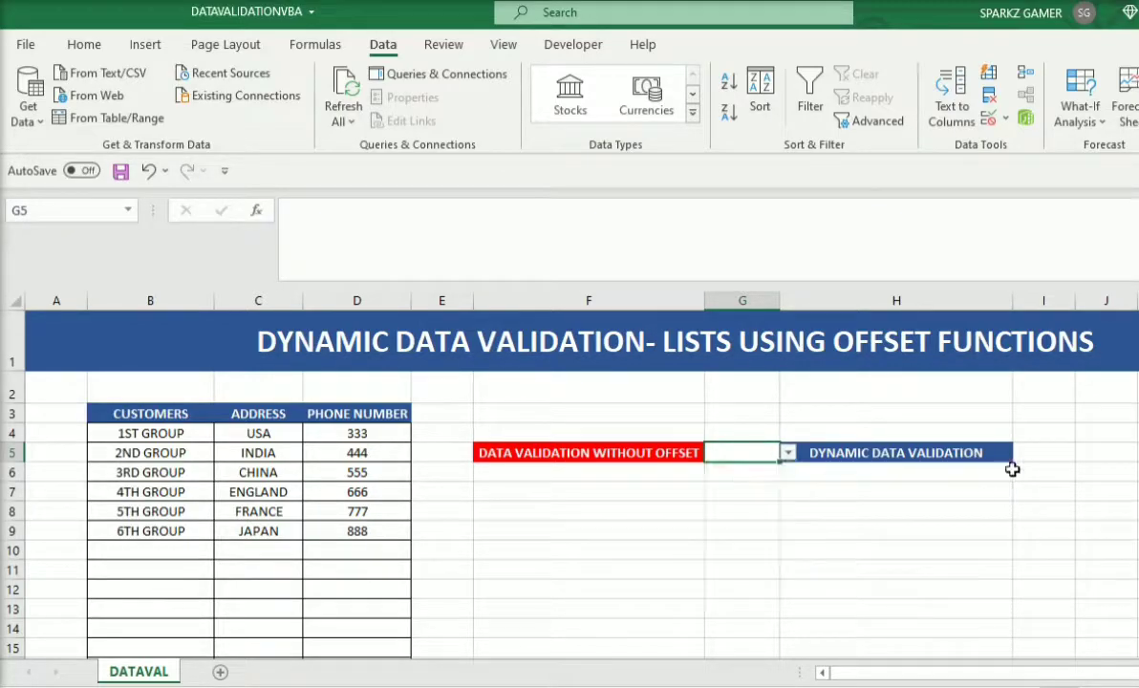
Step: Examine the entries offered by the dynamic data validation list in I5
left_click(1049, 446)
left_click(1082, 455)
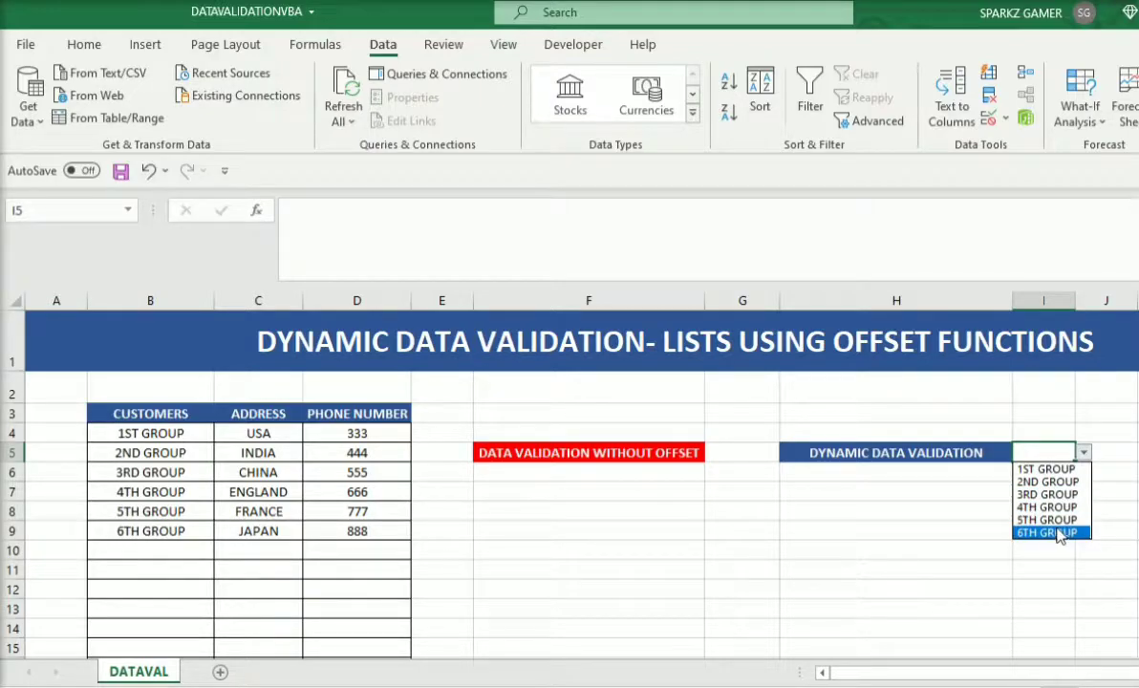
key("Escape")
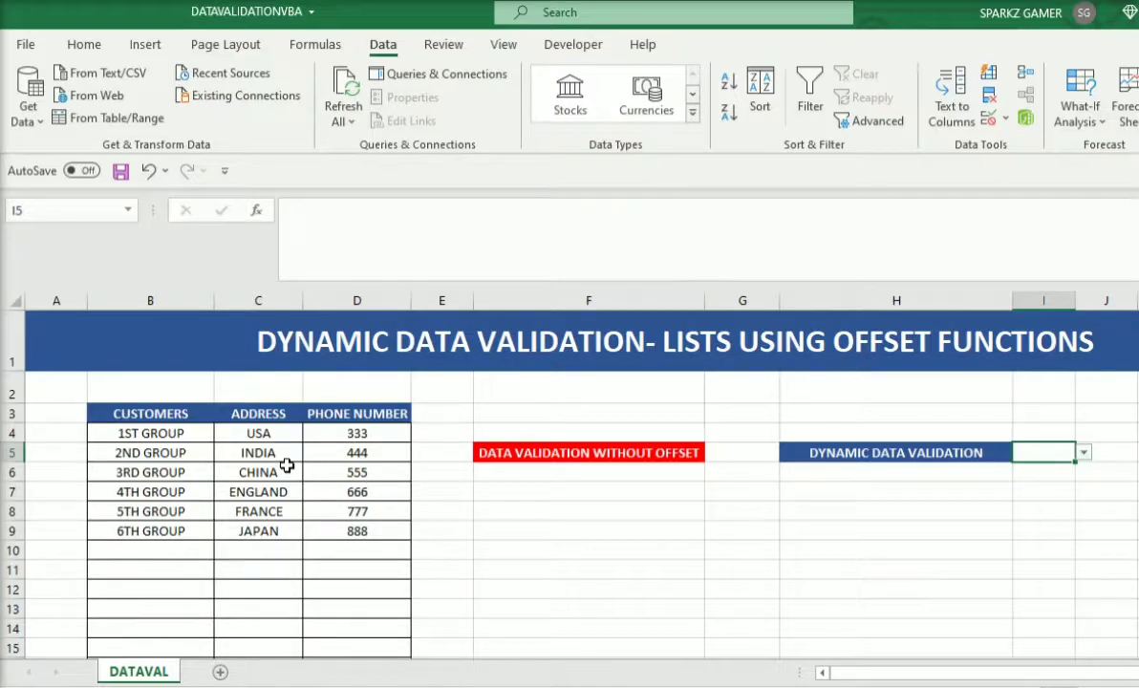
Step: Inspect which cell range the defined name CUSTOME refers to in the Name Manager
left_click(305, 46)
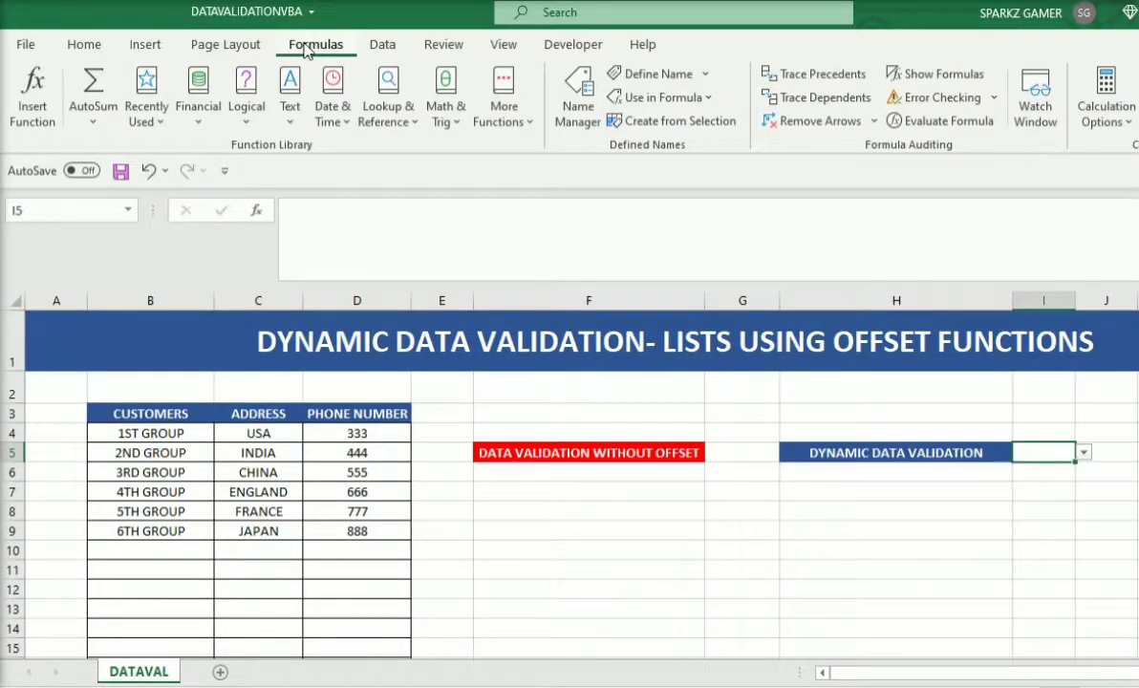
left_click(580, 107)
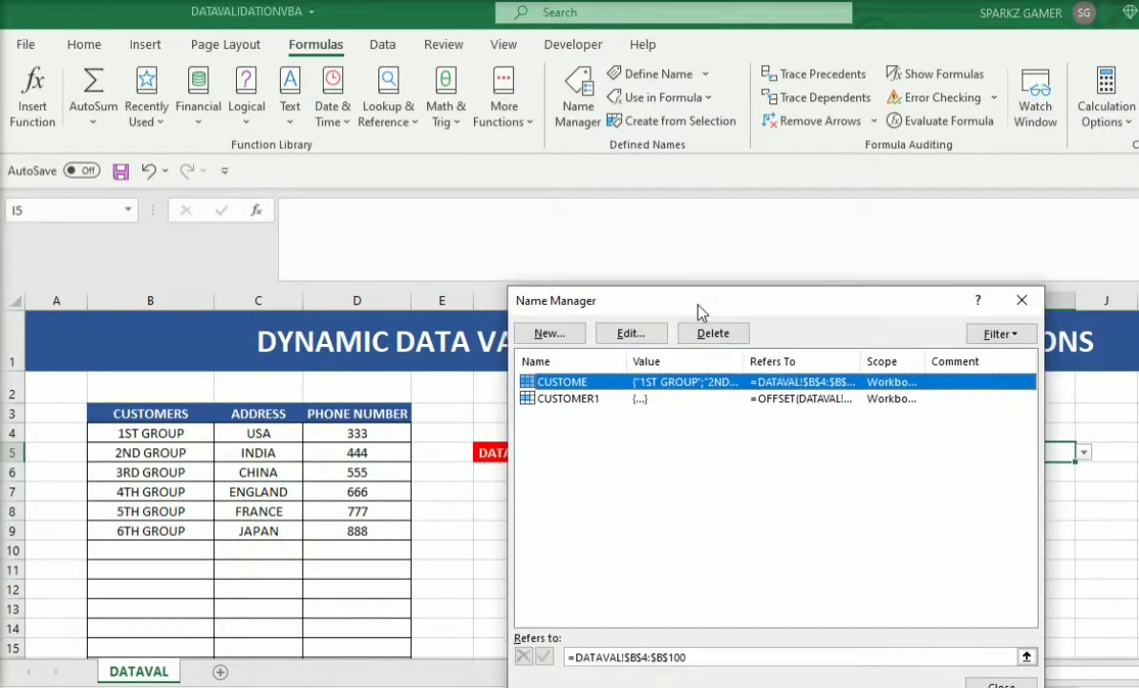
left_click_drag(697, 303, 579, 243)
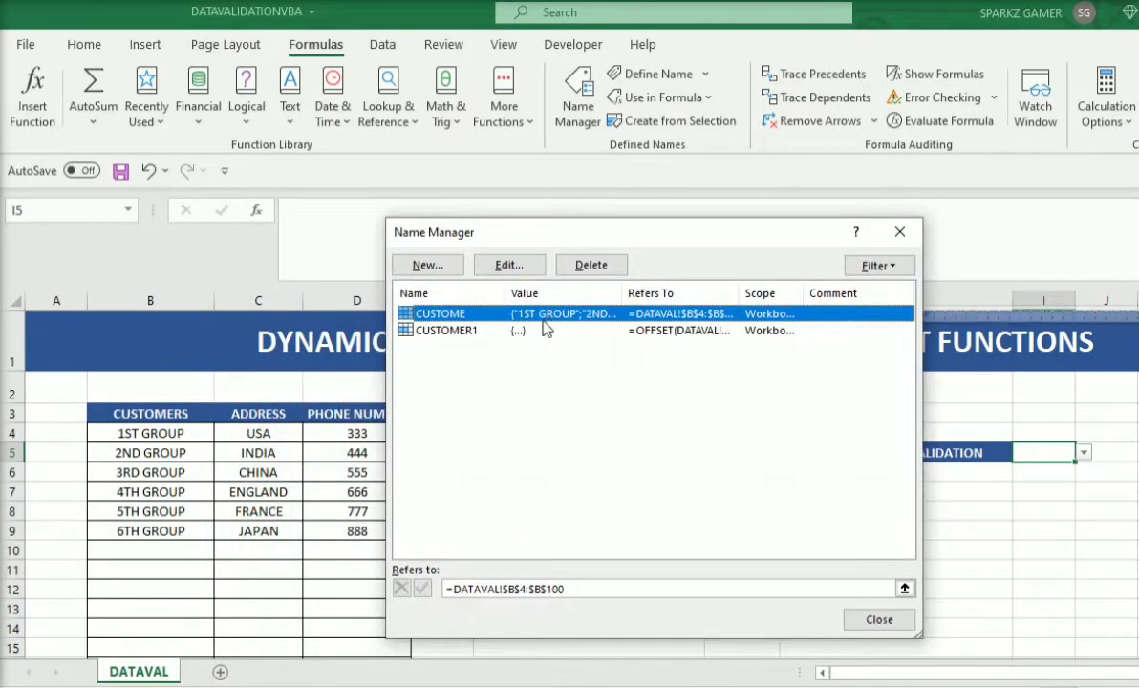
left_click(507, 265)
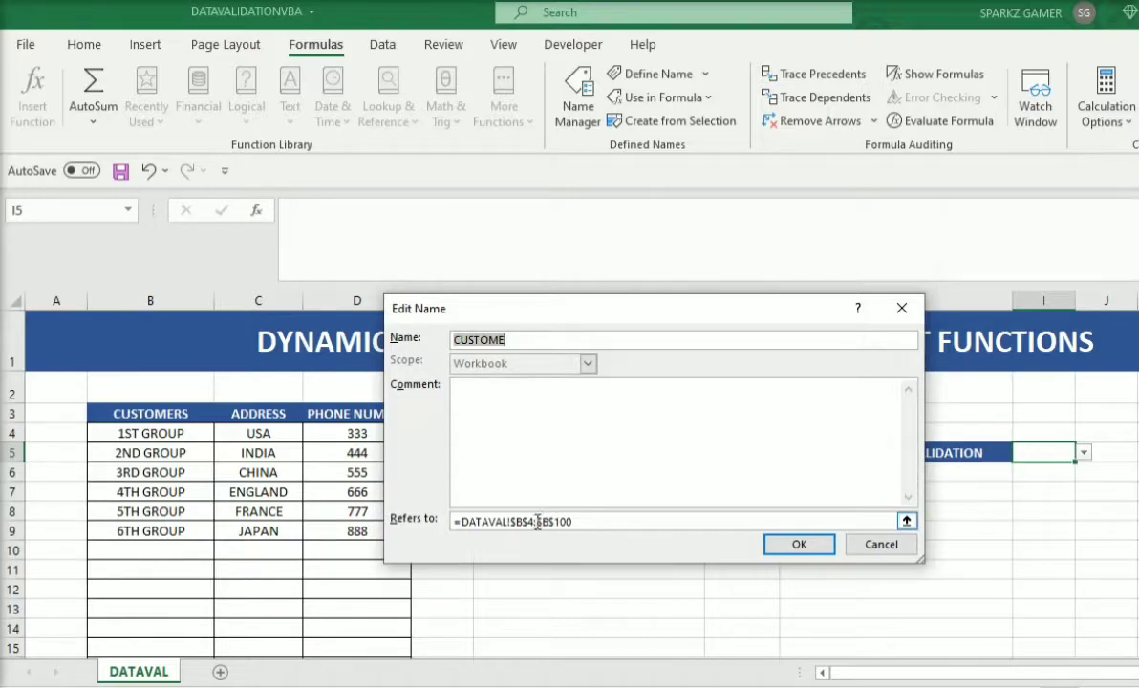
left_click(537, 521)
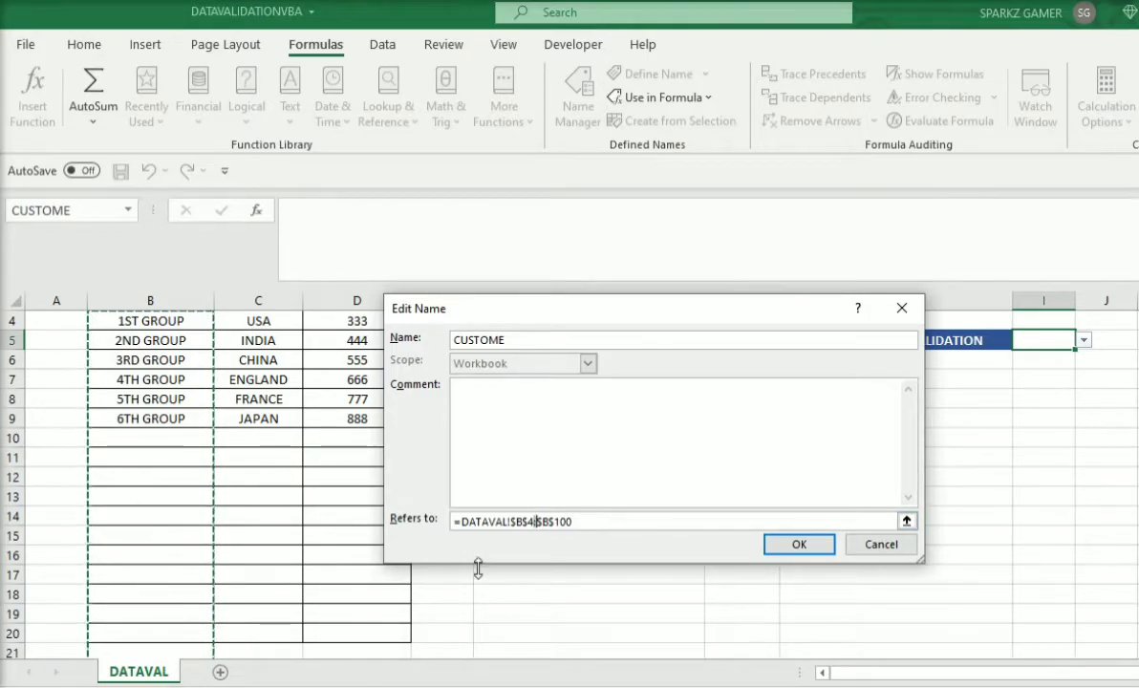
left_click(800, 545)
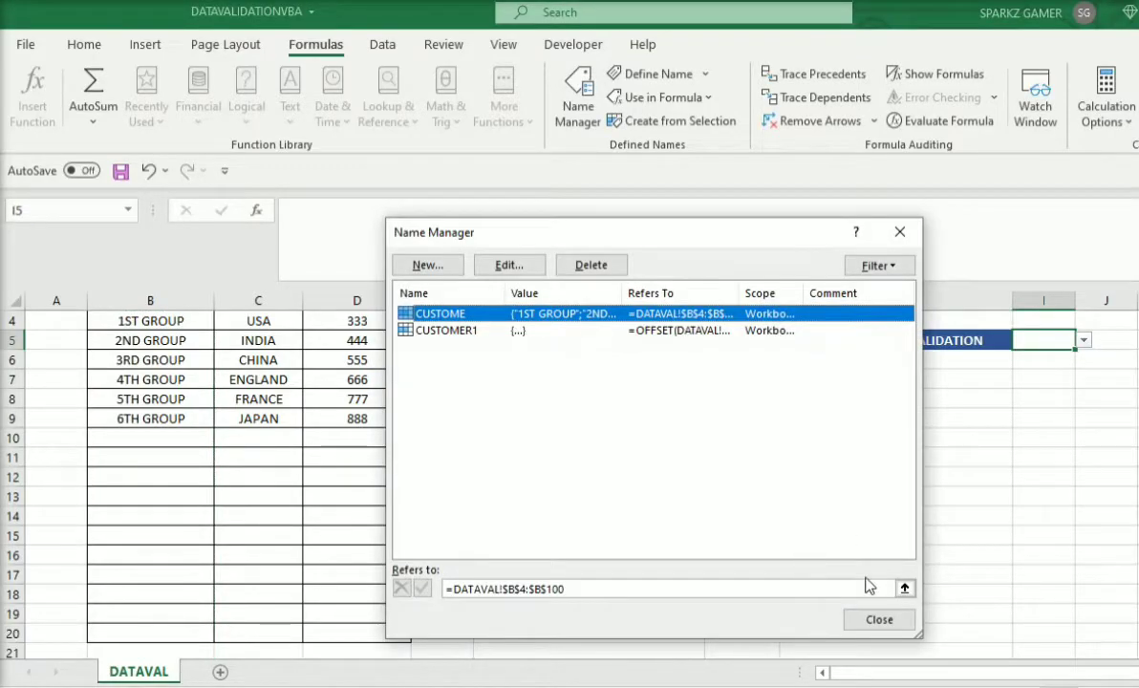
left_click(874, 623)
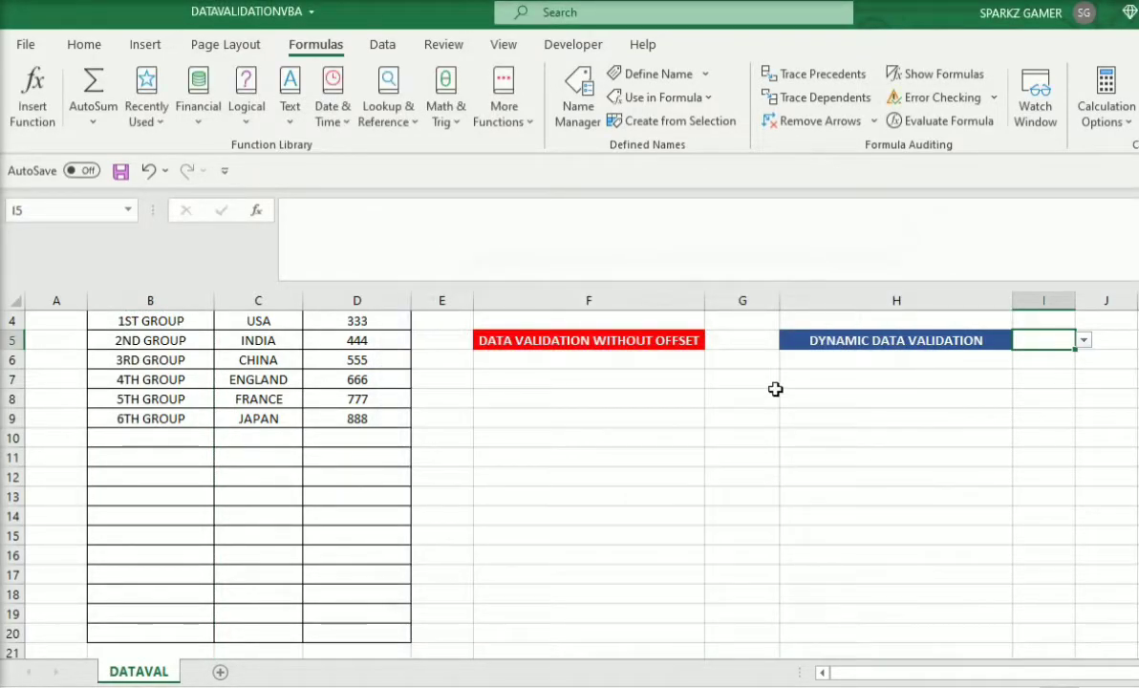
Step: Check the data validation settings and list source of cell I5
left_click(384, 46)
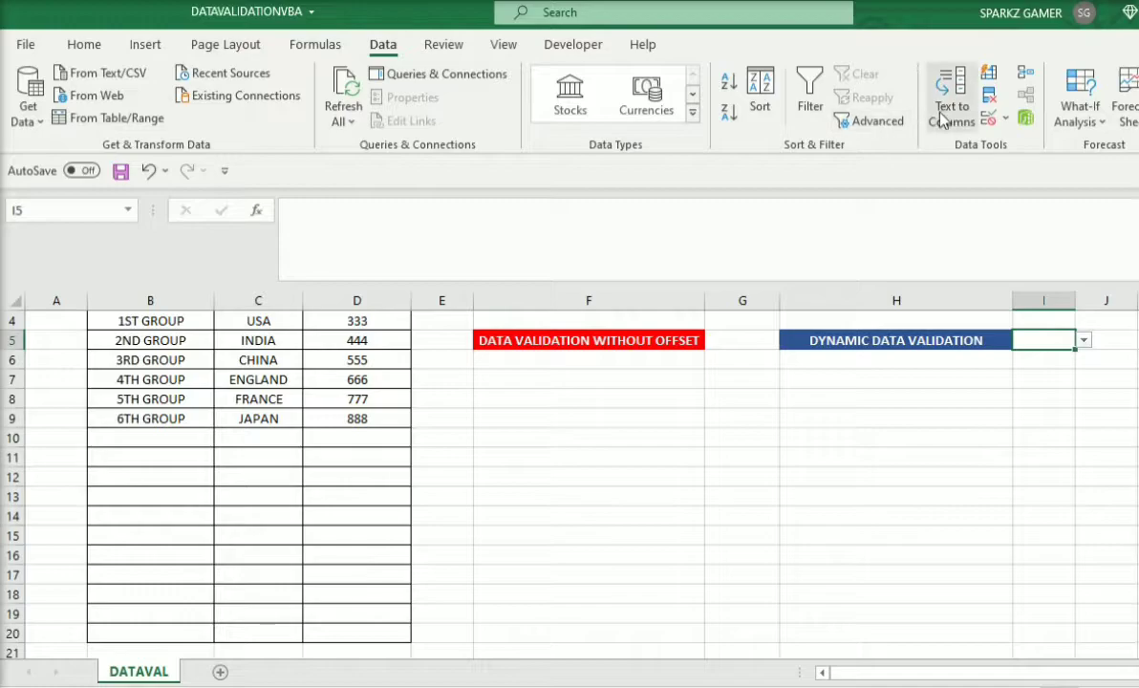
left_click(1006, 121)
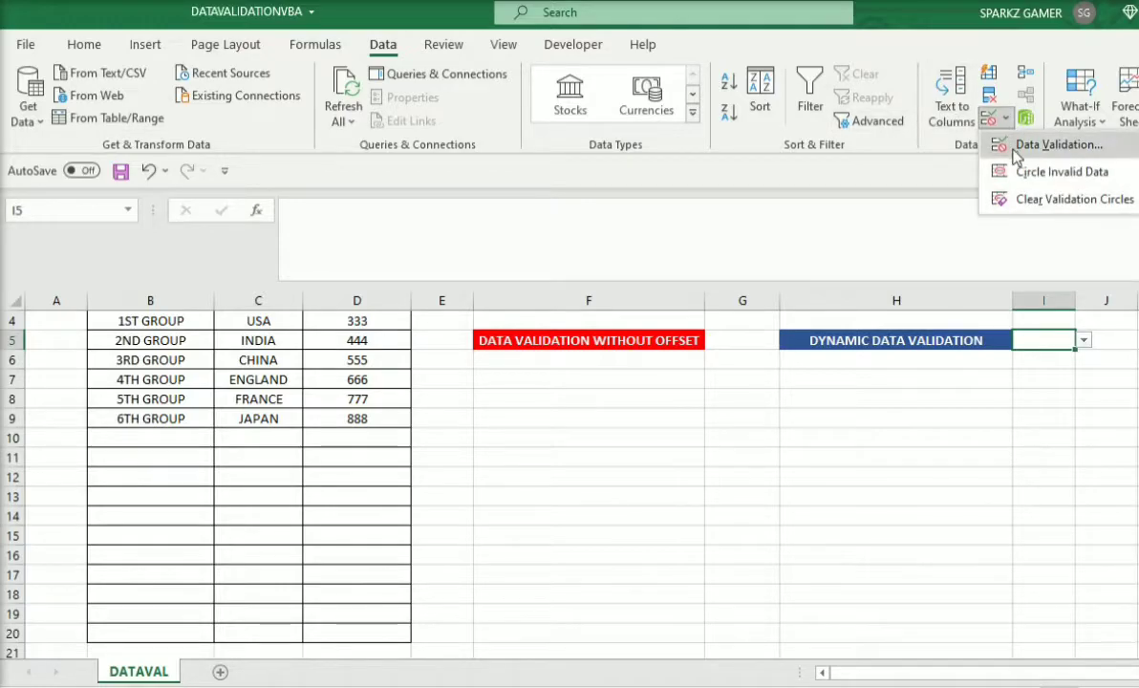
left_click(1051, 144)
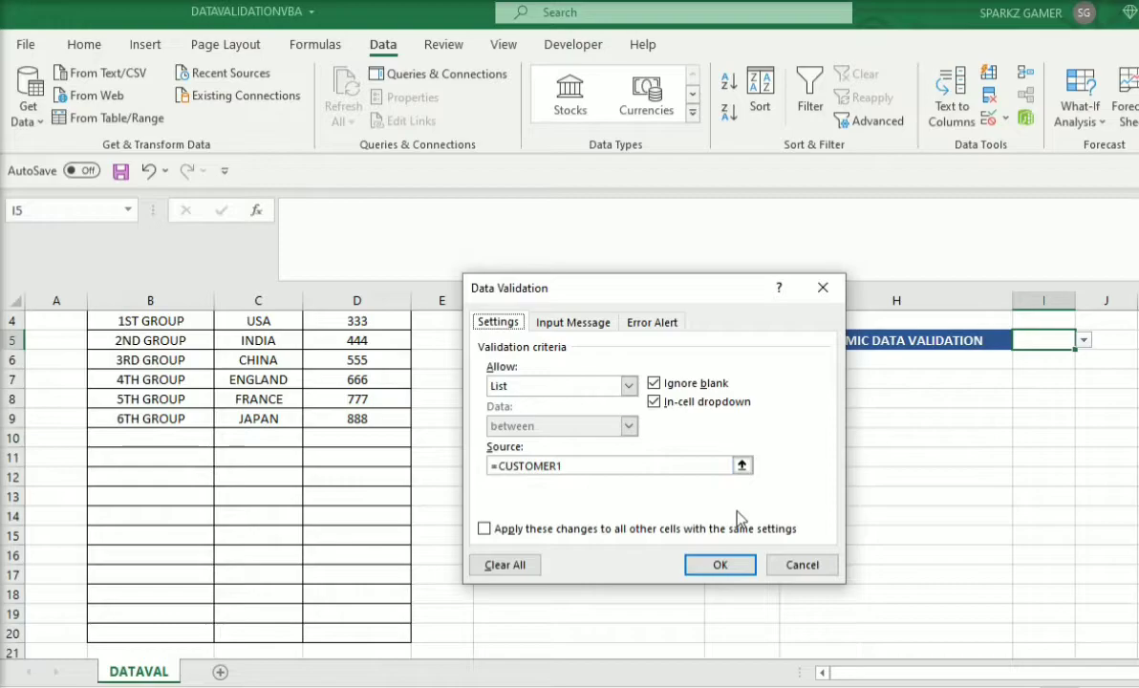
left_click(793, 564)
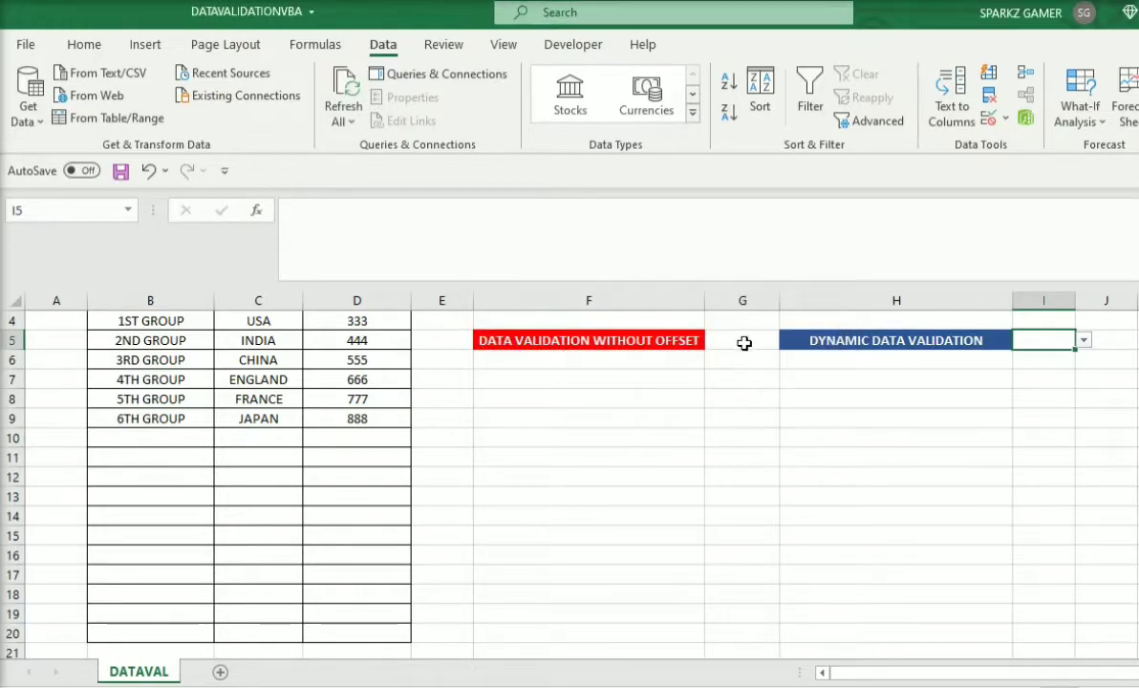
Step: Check the data validation settings of cell G5 and the range behind its list source
left_click(742, 341)
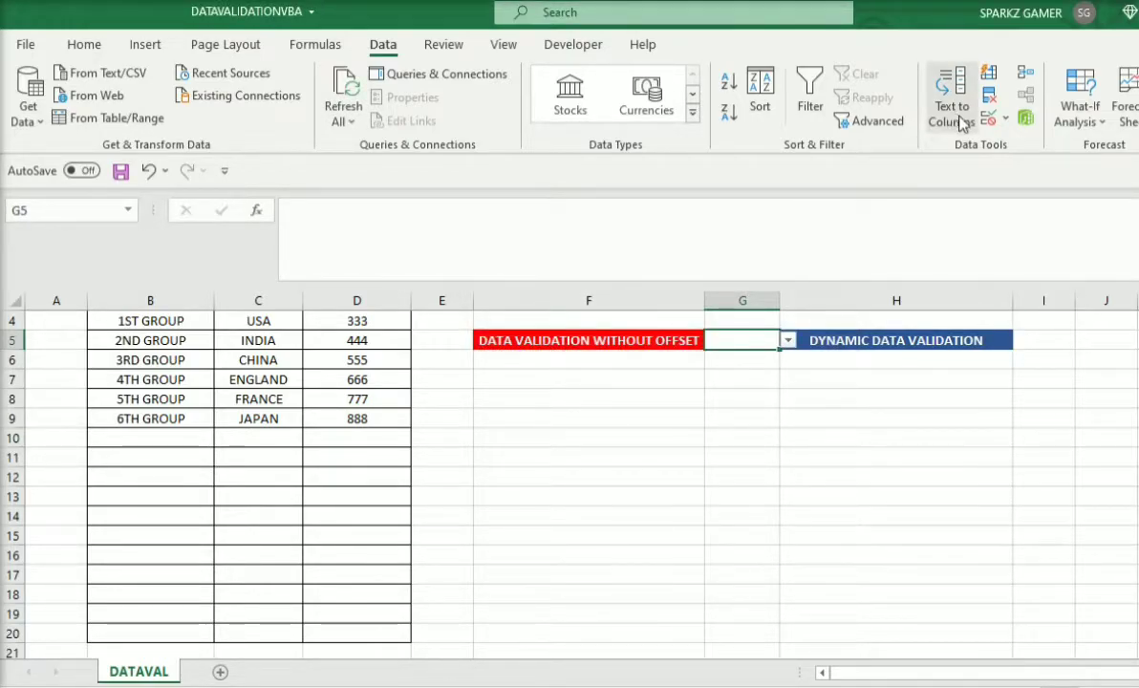
left_click(1003, 117)
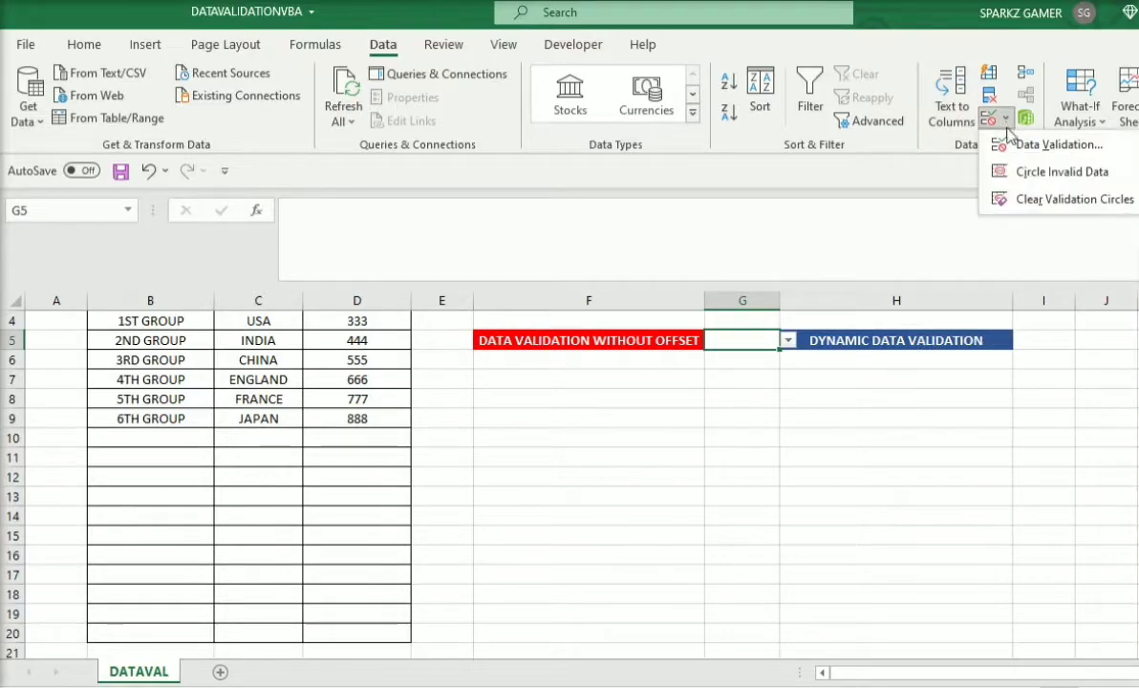
left_click(1022, 145)
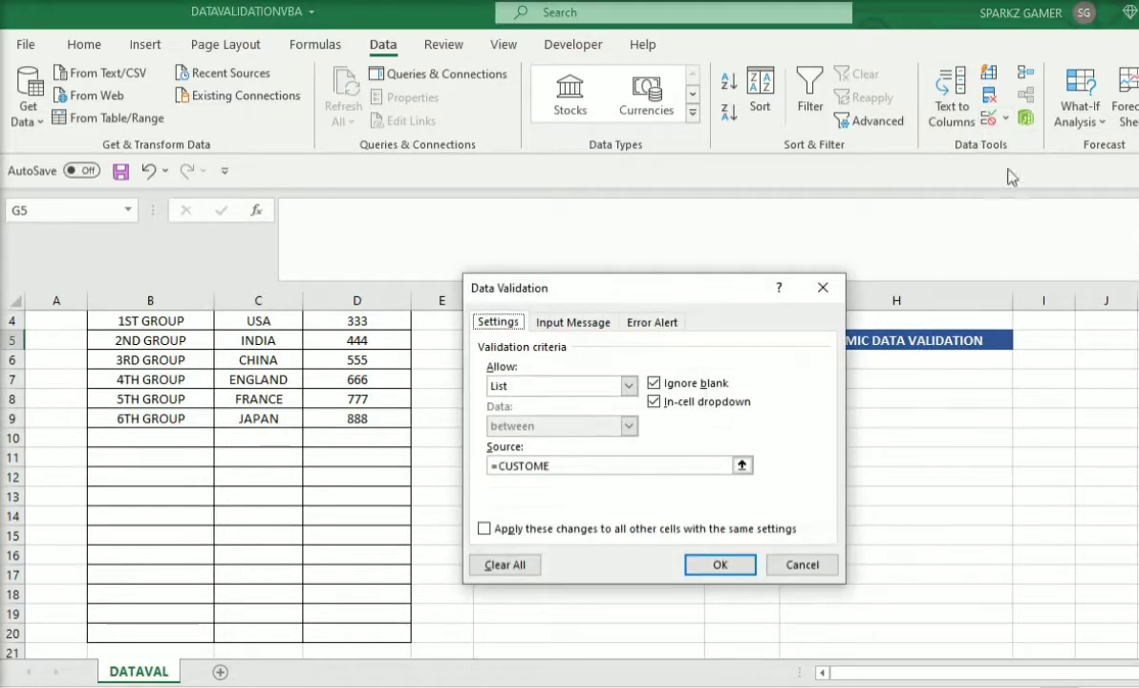
left_click(586, 467)
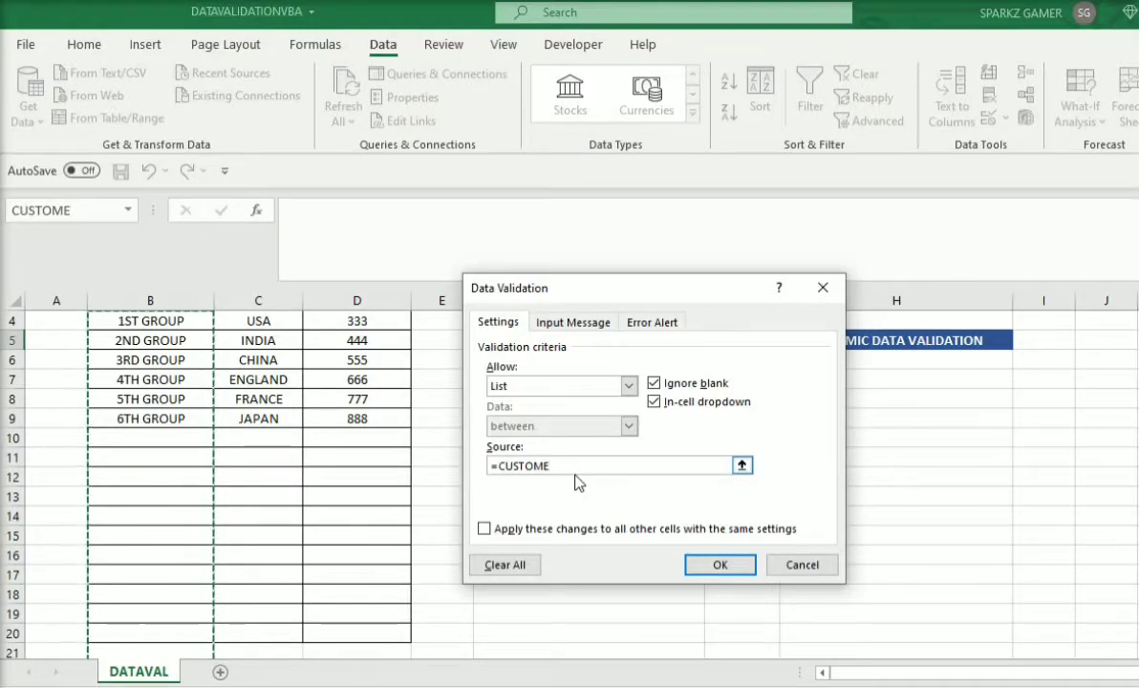
left_click(715, 567)
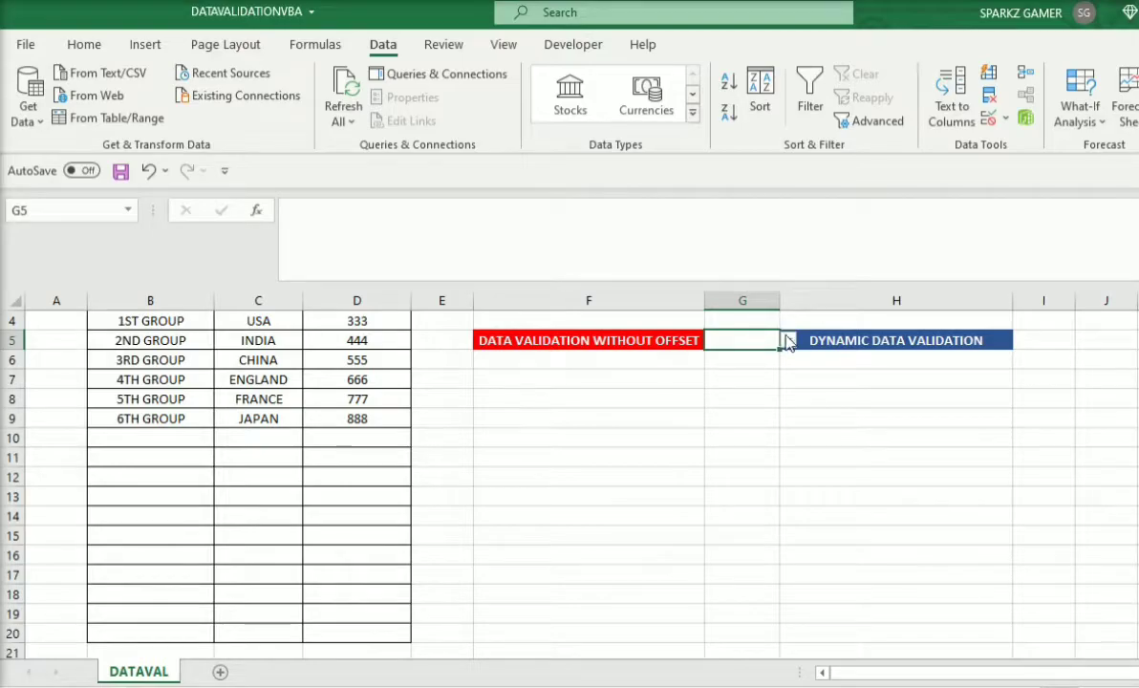
Step: Compare the drop-down entries in G5 with those in the dynamic list in I5
left_click(788, 341)
left_click_drag(785, 405, 786, 392)
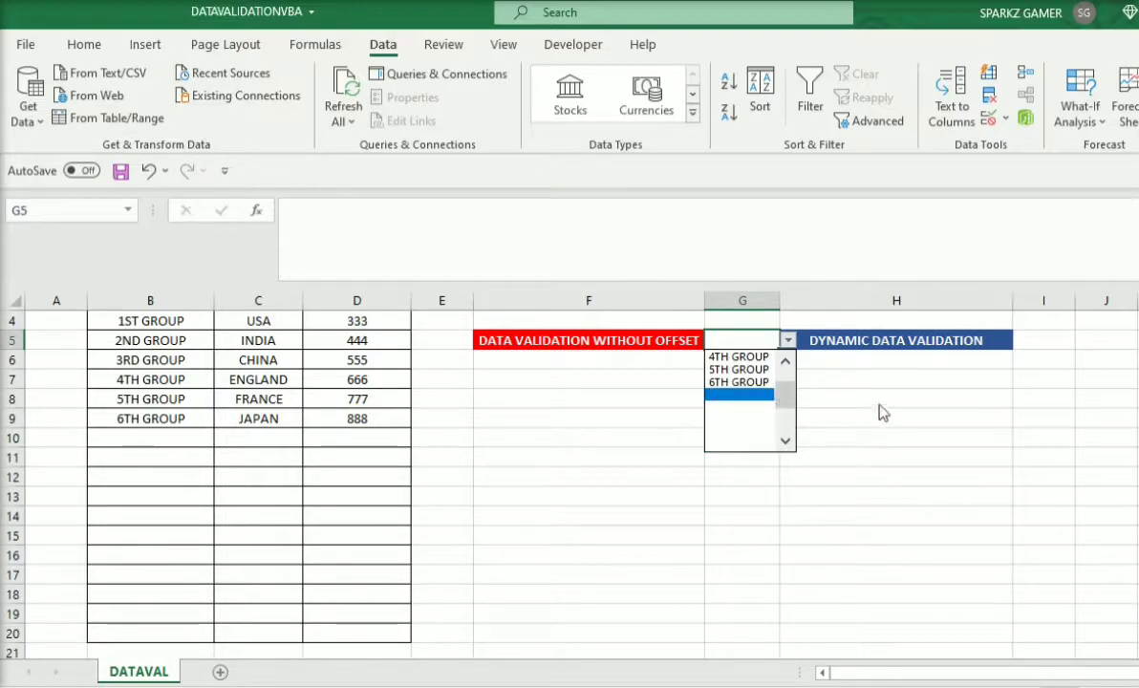
left_click(814, 405)
left_click(1033, 340)
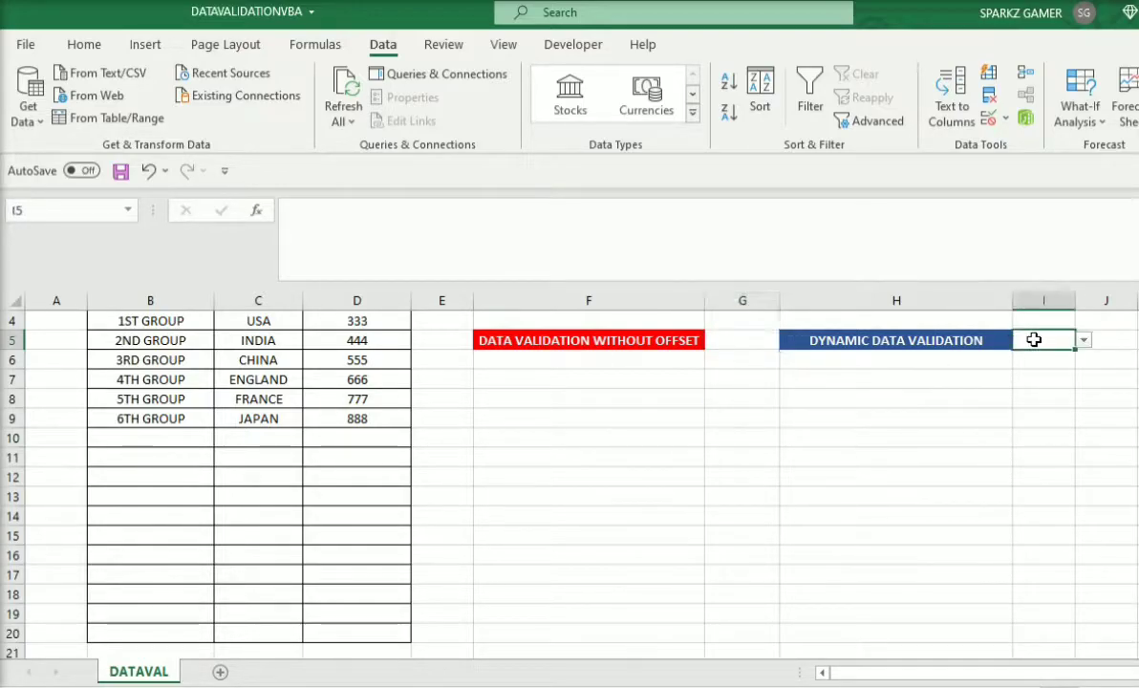
left_click(1084, 341)
left_click(1085, 341)
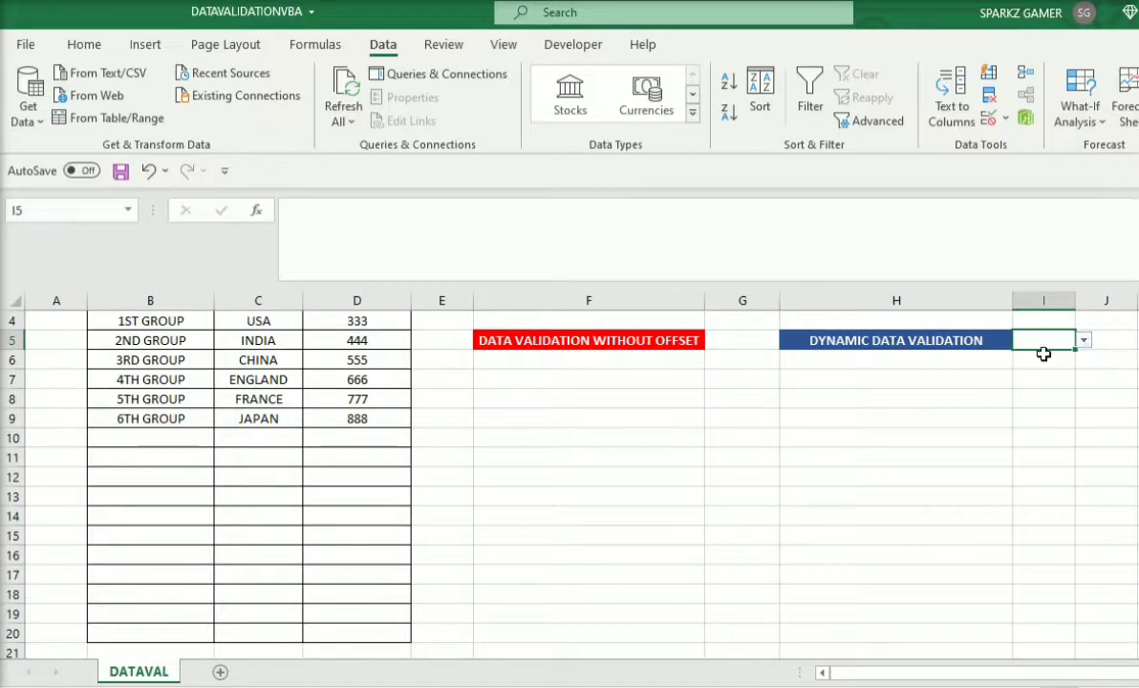
Step: Add a customer record in row 10 with customer 7TH GROUP, address GERMANY and a phone number
left_click(168, 442)
type("7")
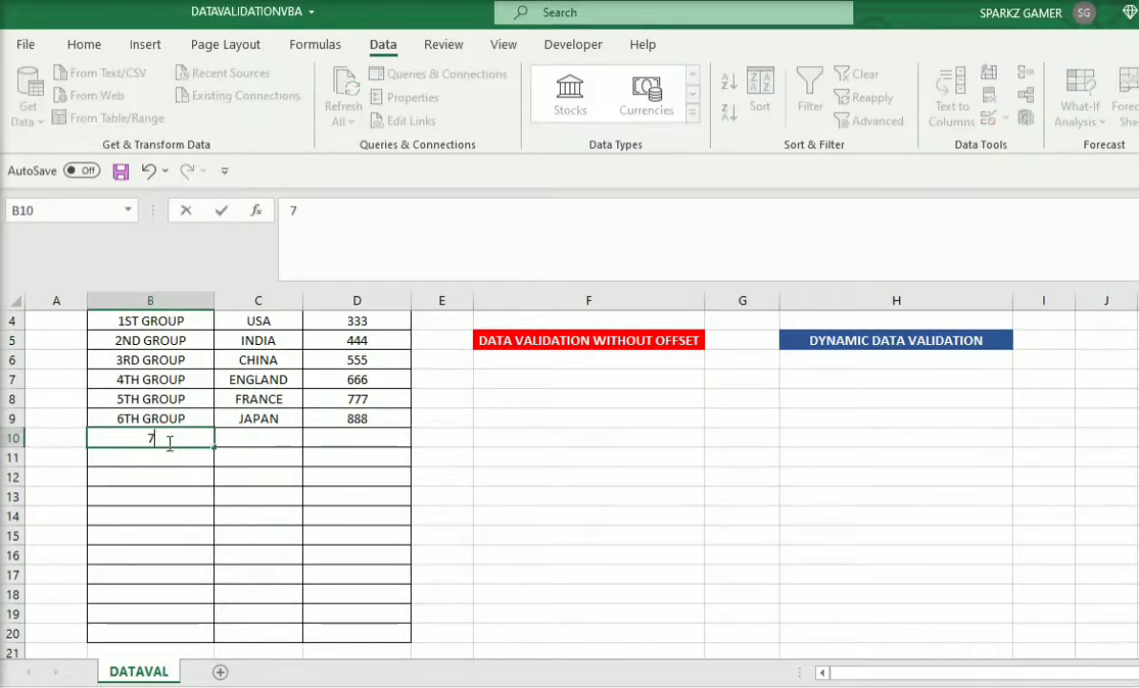
type("TH")
type(" F")
type("GROUP")
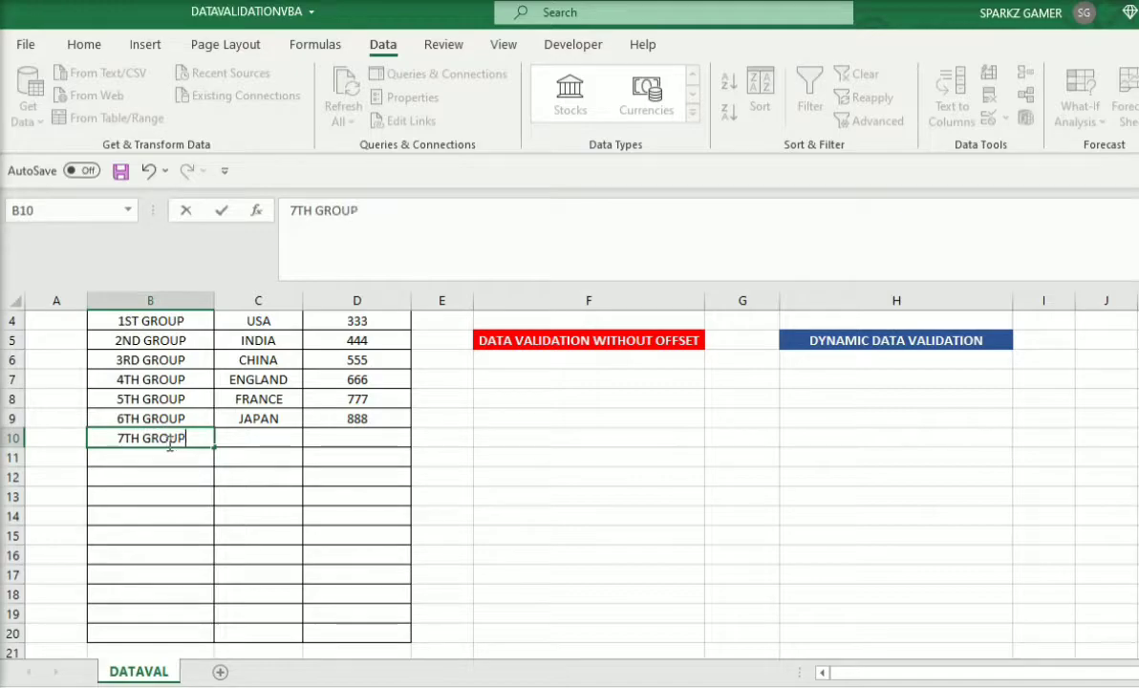
key("Tab")
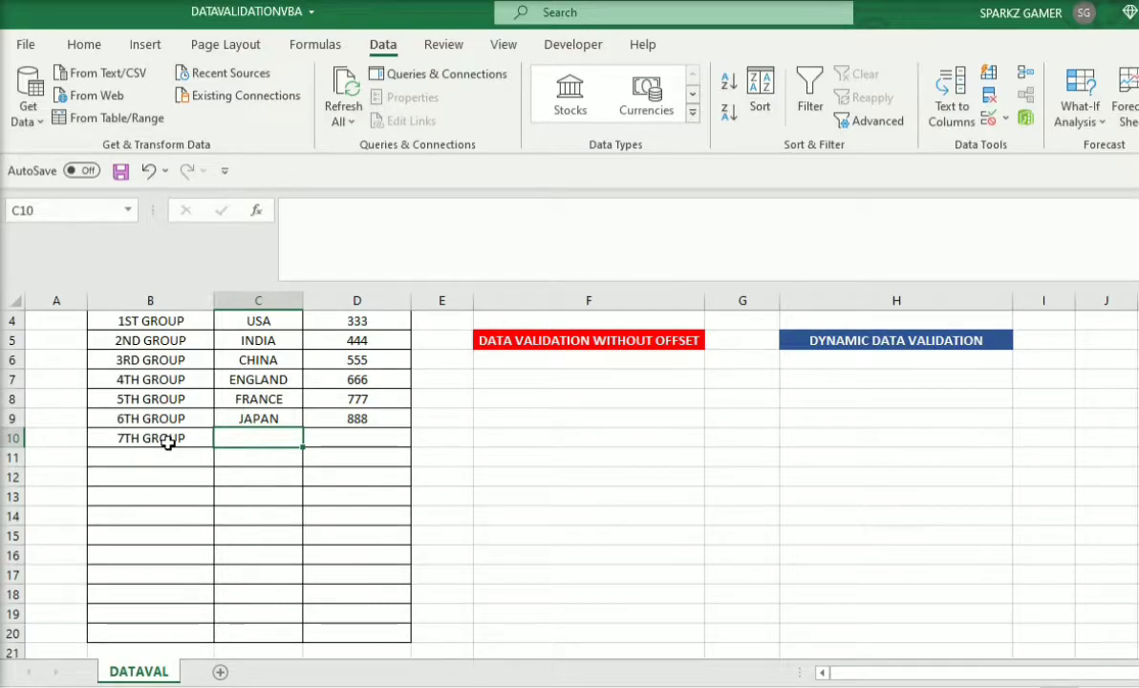
type("GERMANY")
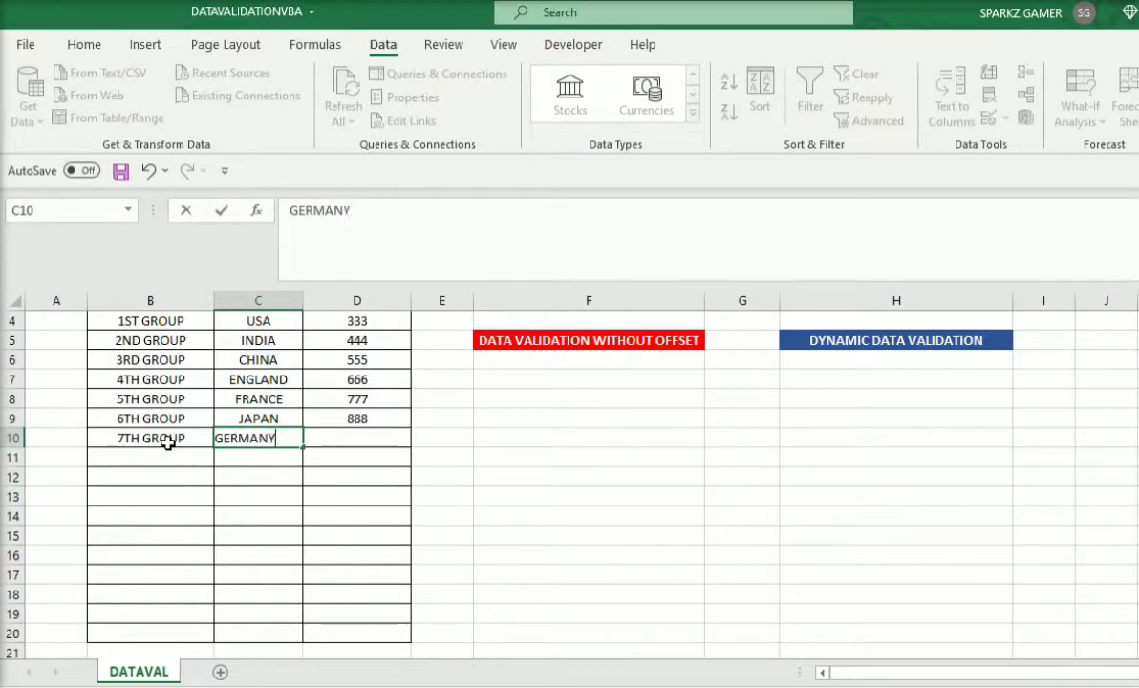
key("Tab")
type("9")
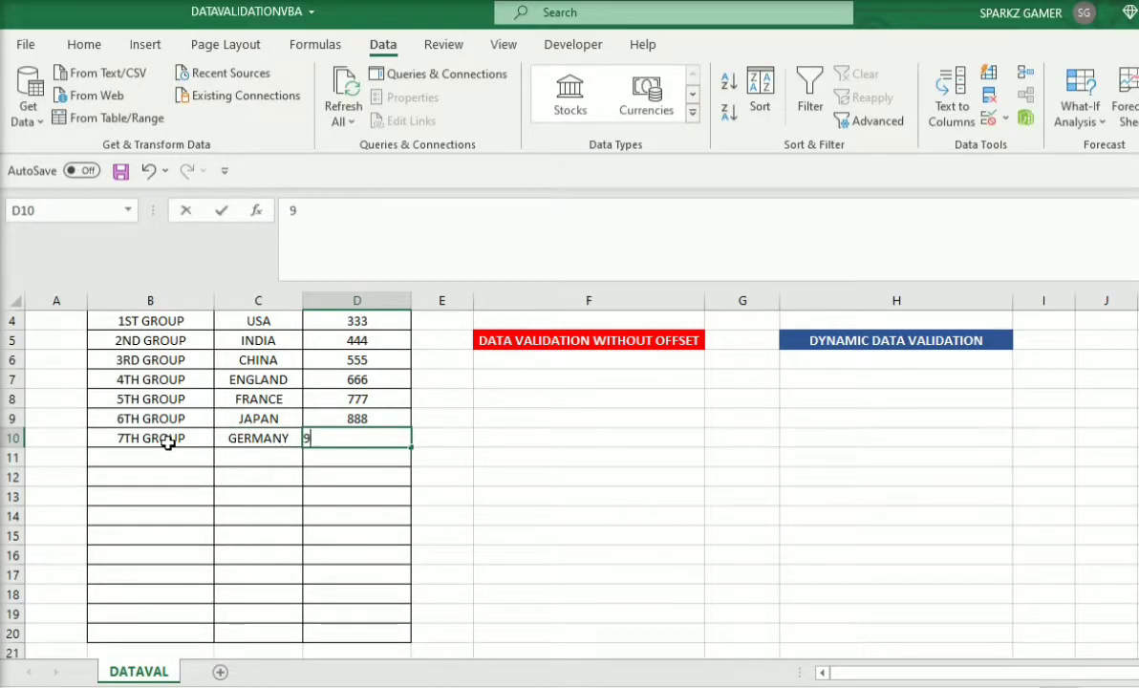
type("999")
key("Tab")
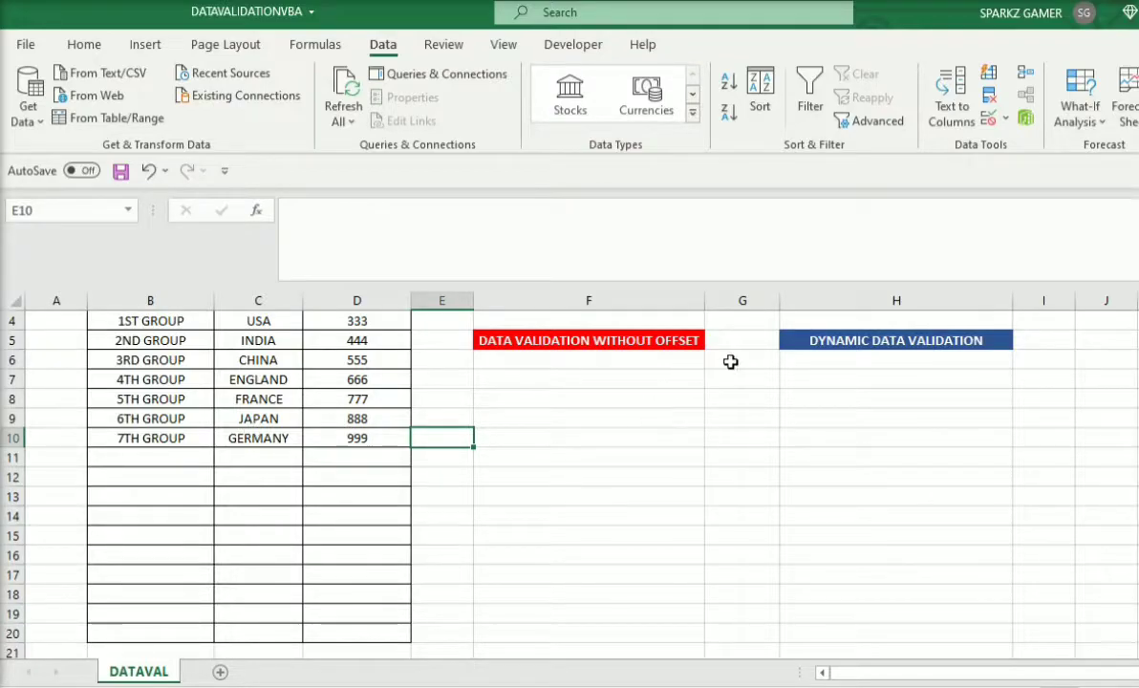
Step: Check the drop-down list in G5 for the customer added in row 10
left_click(747, 340)
left_click(787, 340)
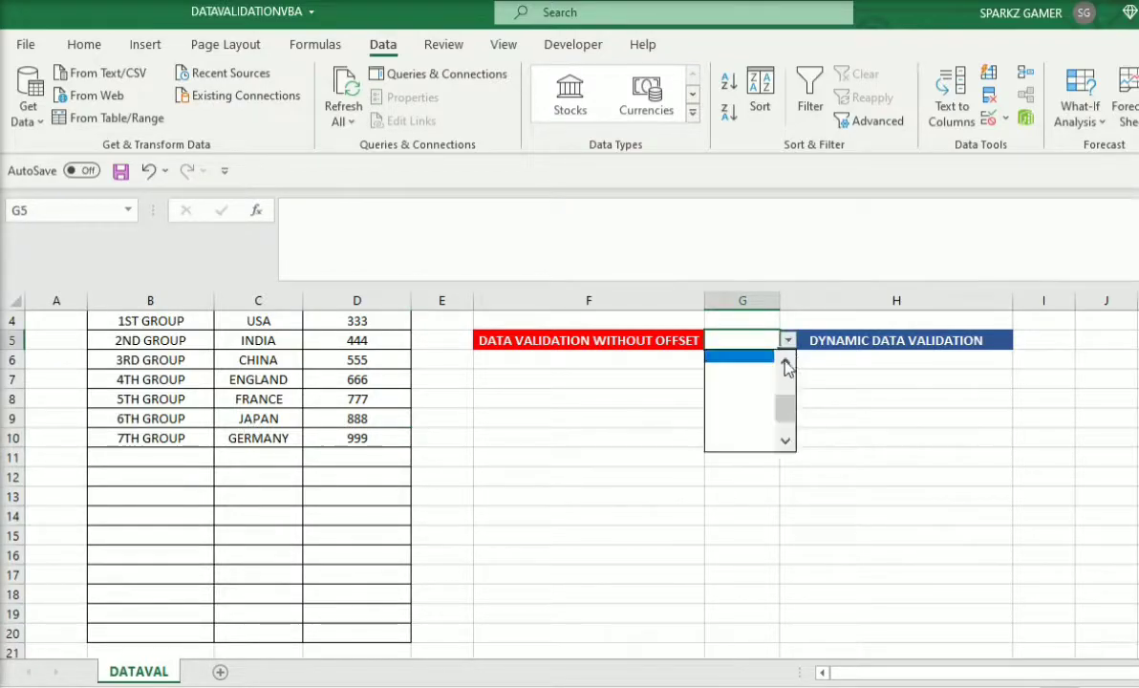
left_click_drag(788, 366, 784, 396)
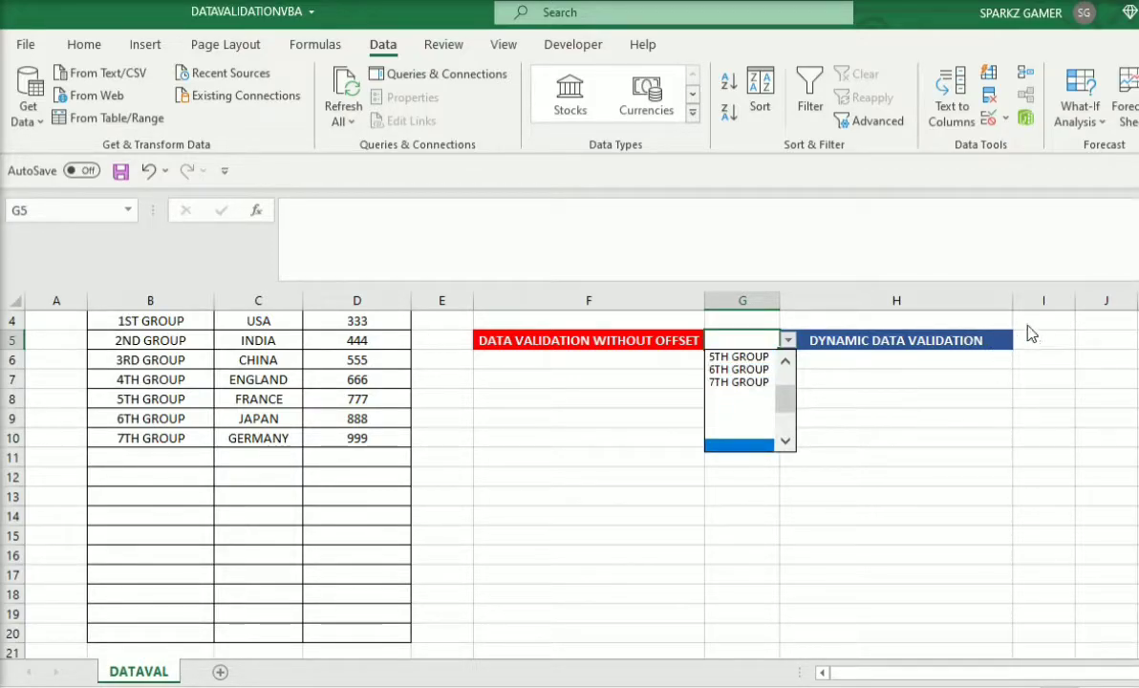
Step: Check the dynamic drop-down list in I5 for the customer added in row 10
left_click(1056, 323)
left_click(1055, 337)
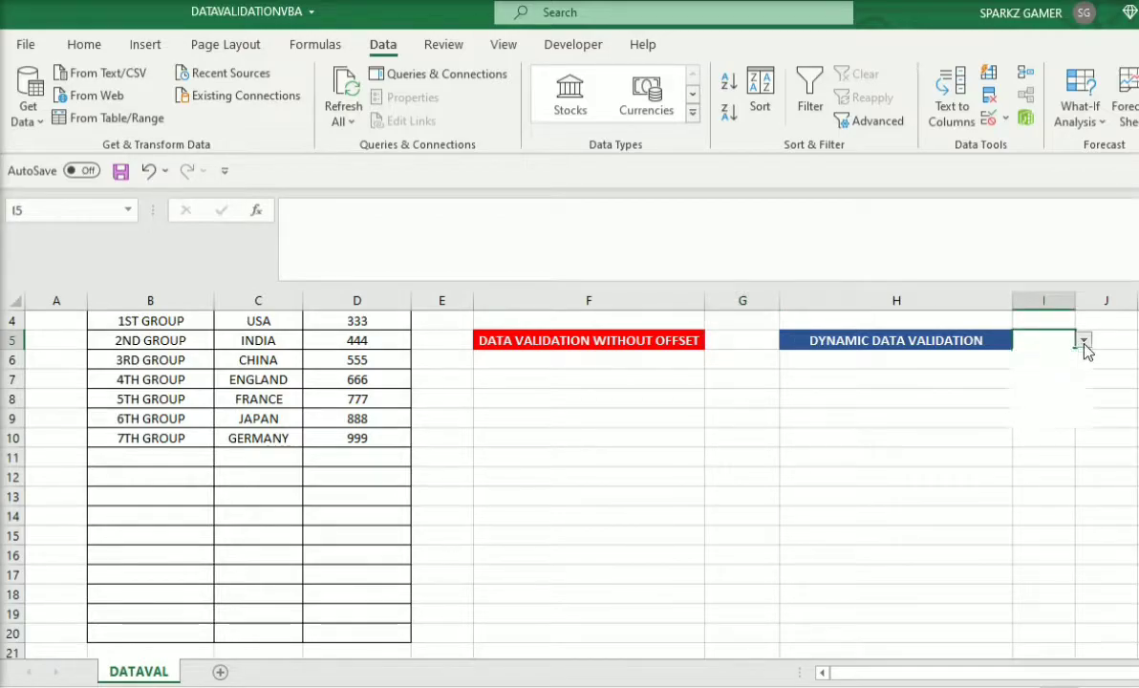
left_click(1083, 340)
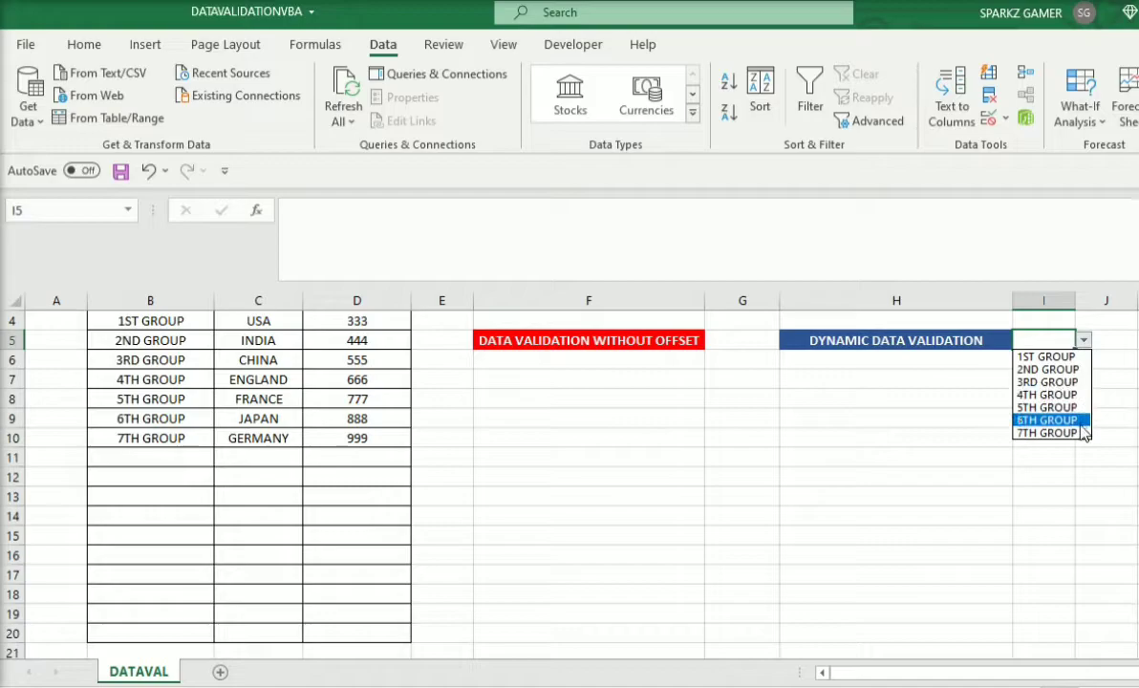
key("Escape")
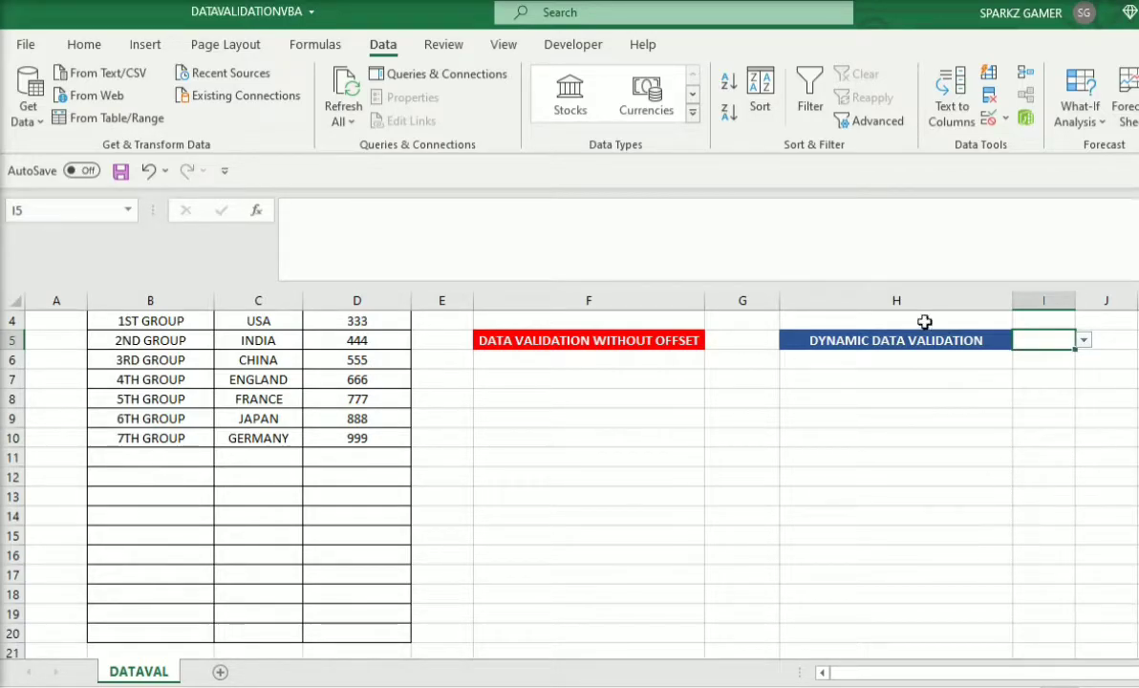
Step: Inspect which range the defined name CUSTOME behind the G5 list refers to, leaving it unedited
left_click(735, 346)
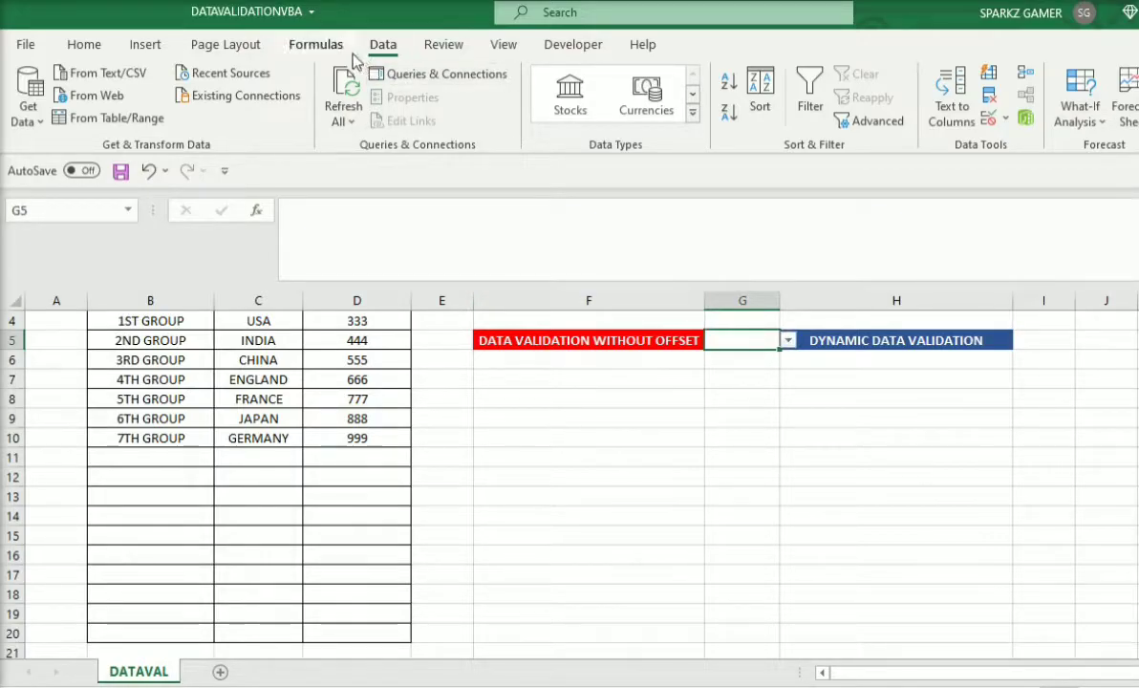
left_click(325, 44)
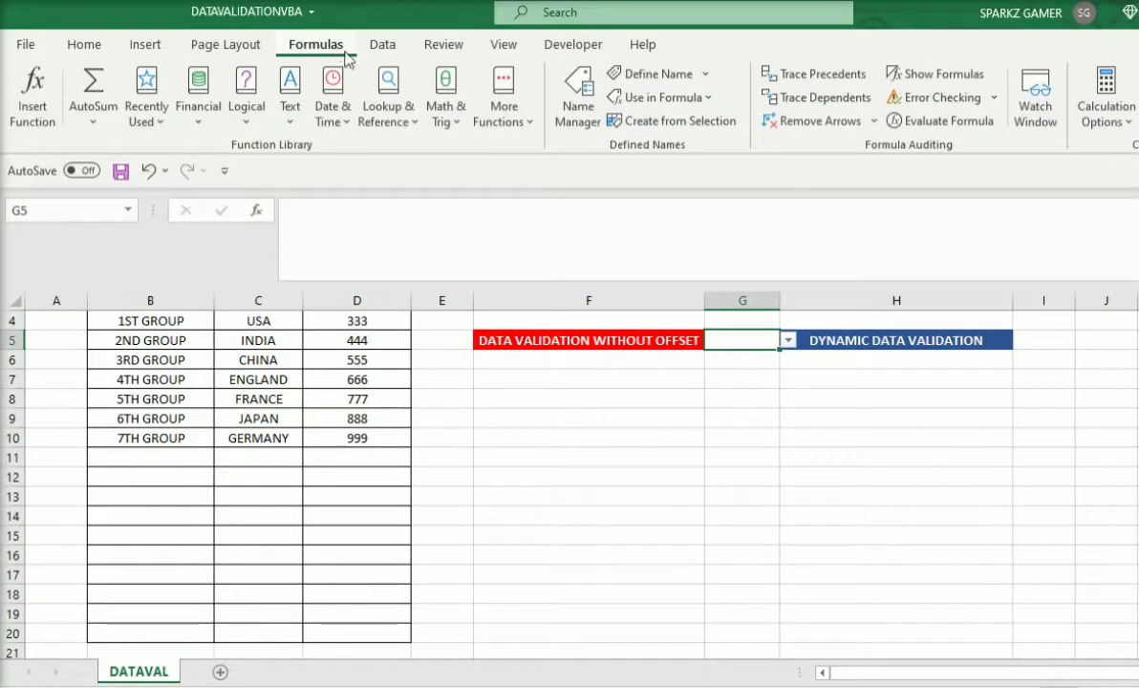
left_click(578, 106)
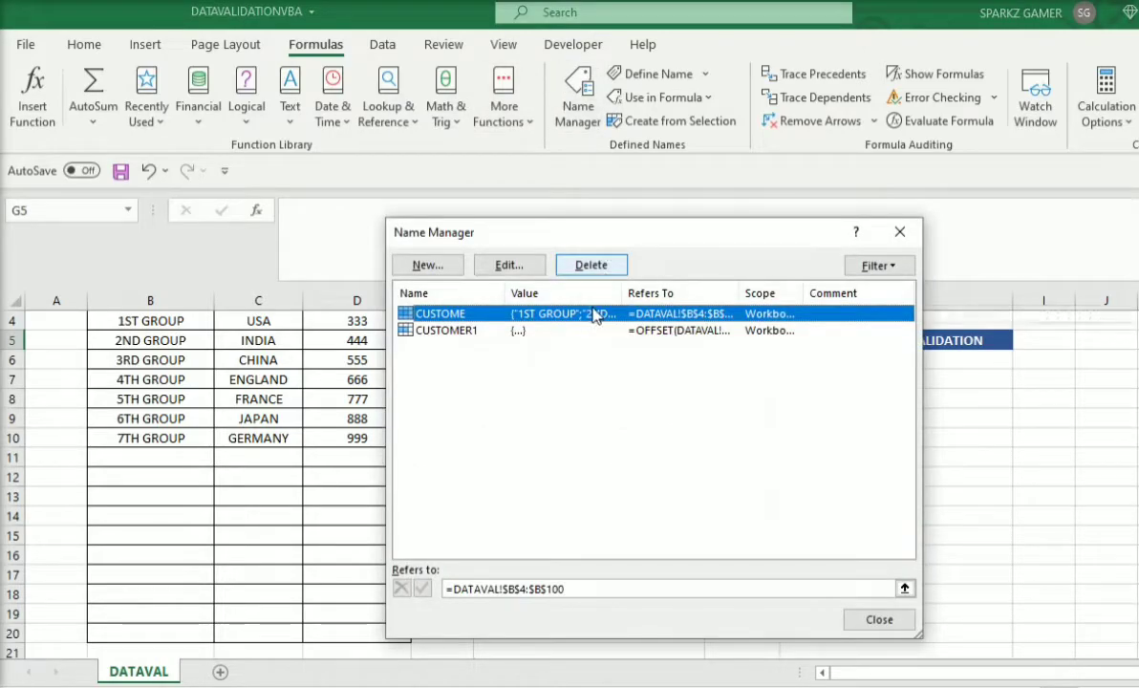
left_click(509, 265)
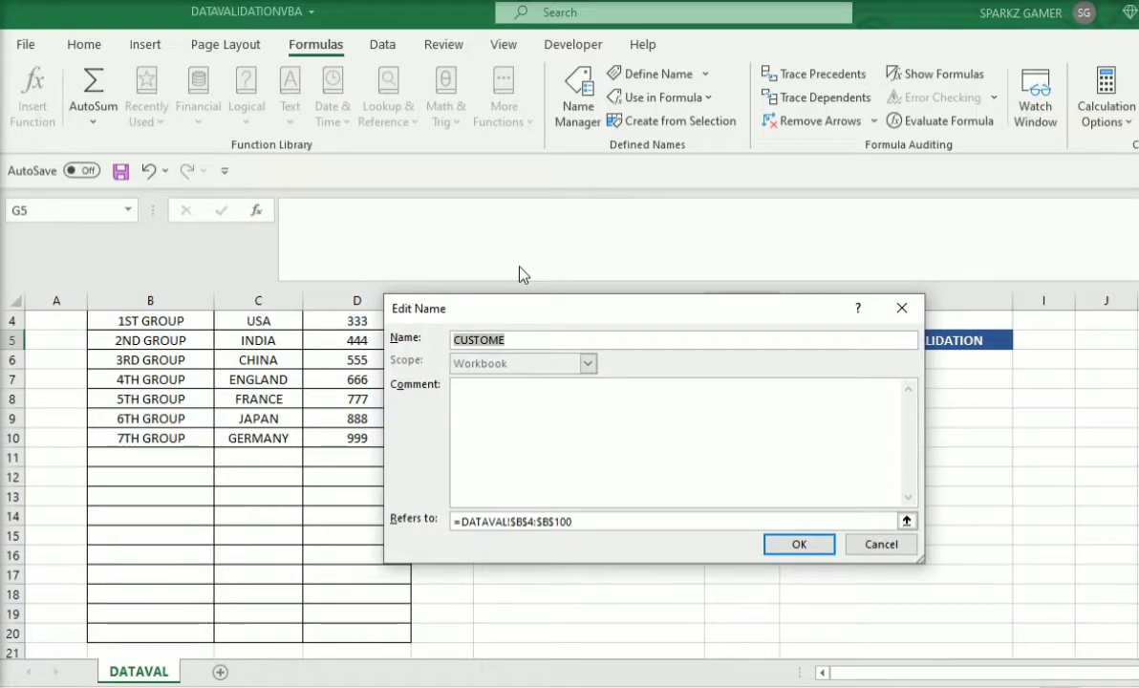
left_click(544, 521)
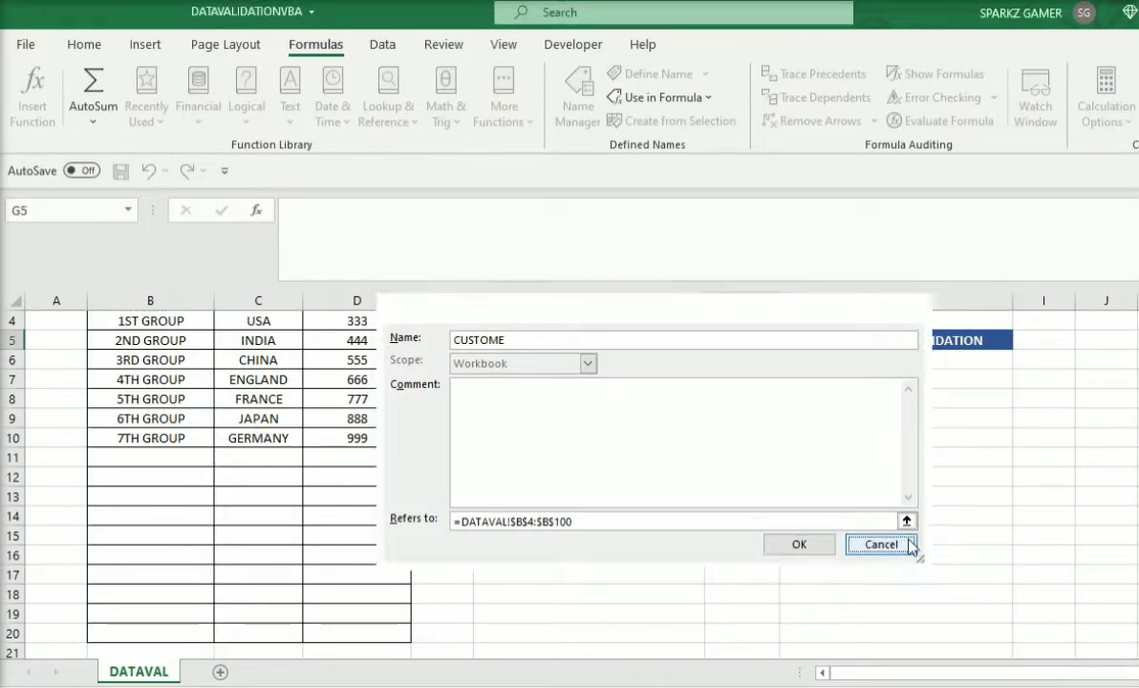
left_click(880, 544)
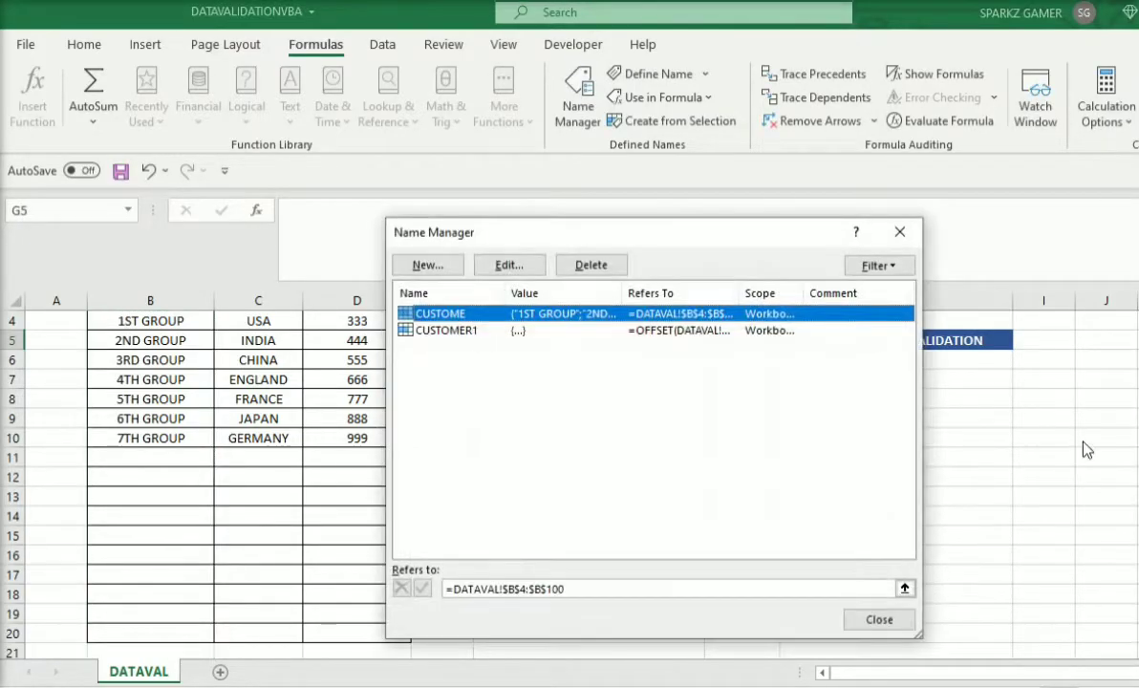
left_click(902, 619)
Step: Inspect the OFFSET formula of the defined name CUSTOMER1 behind the I5 list, including its COUNTA part, without editing it
left_click(1063, 340)
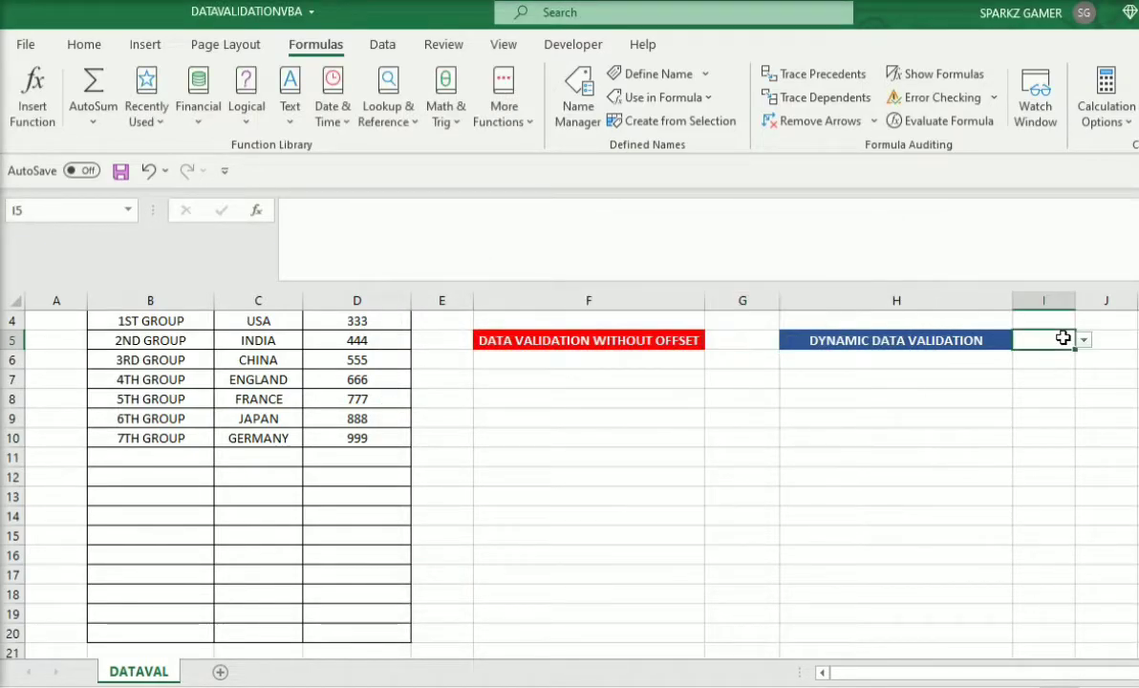
key("Return")
left_click(1061, 341)
left_click(580, 113)
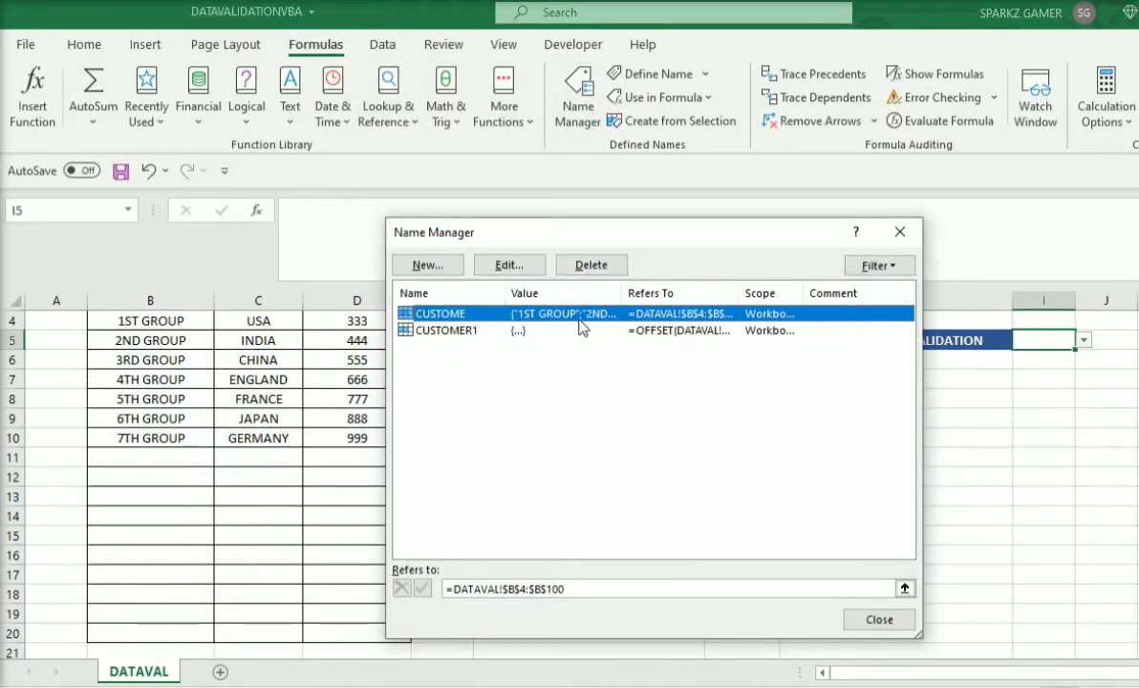
left_click(574, 332)
left_click(511, 265)
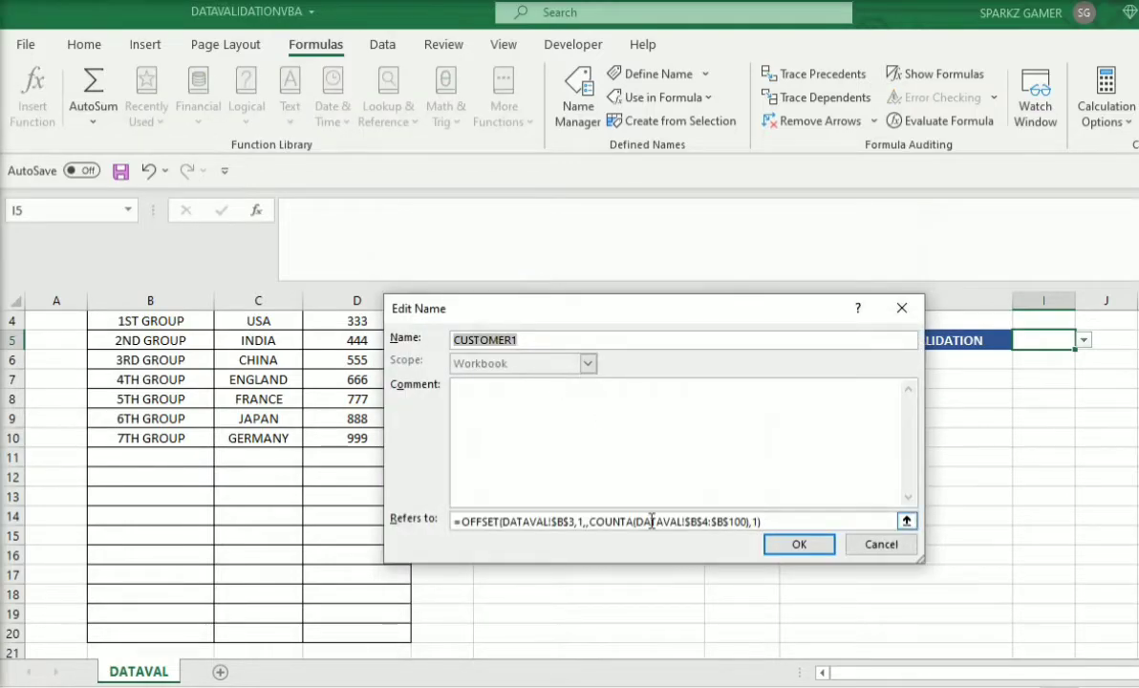
left_click(489, 522)
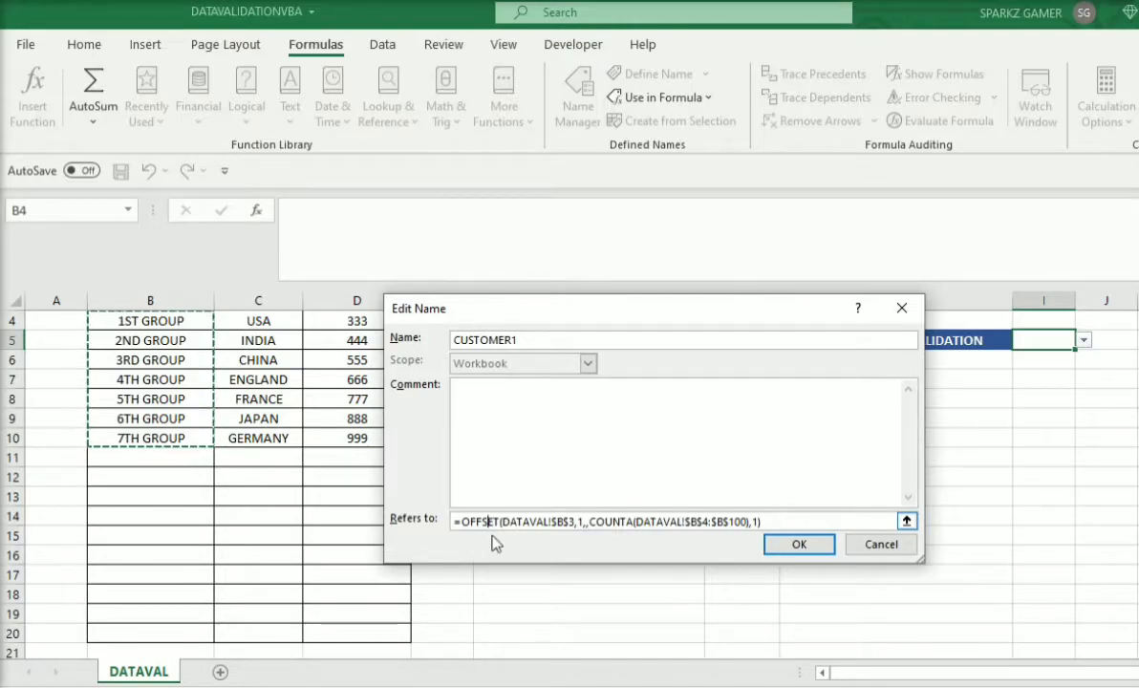
left_click(884, 551)
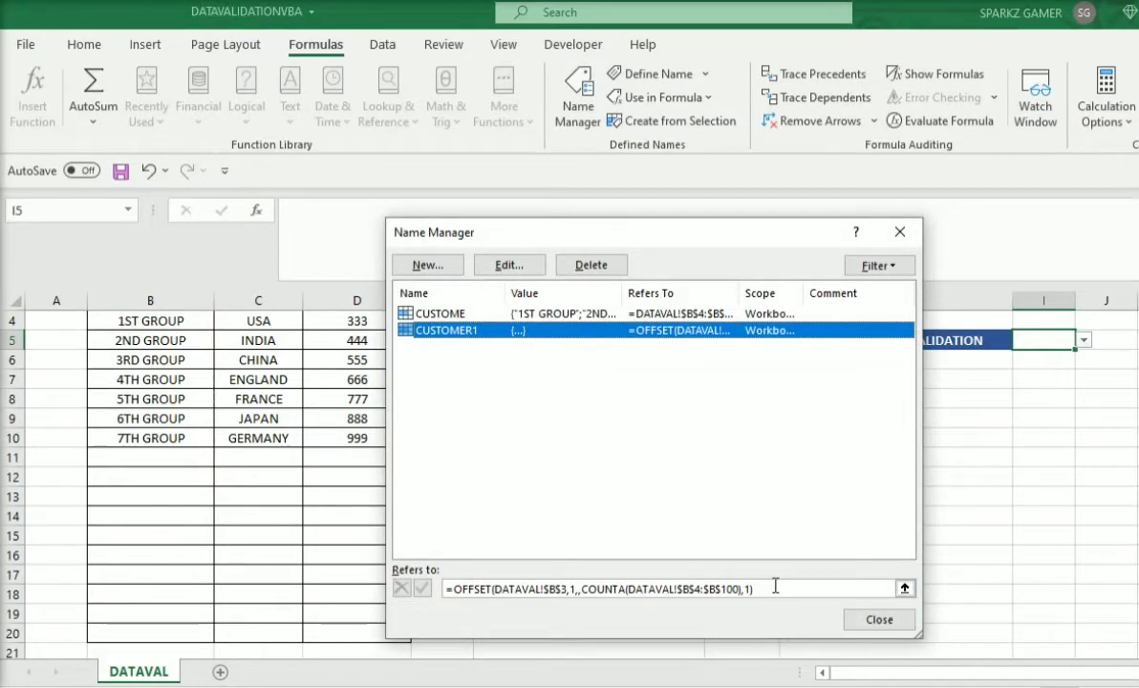
left_click_drag(774, 588, 641, 592)
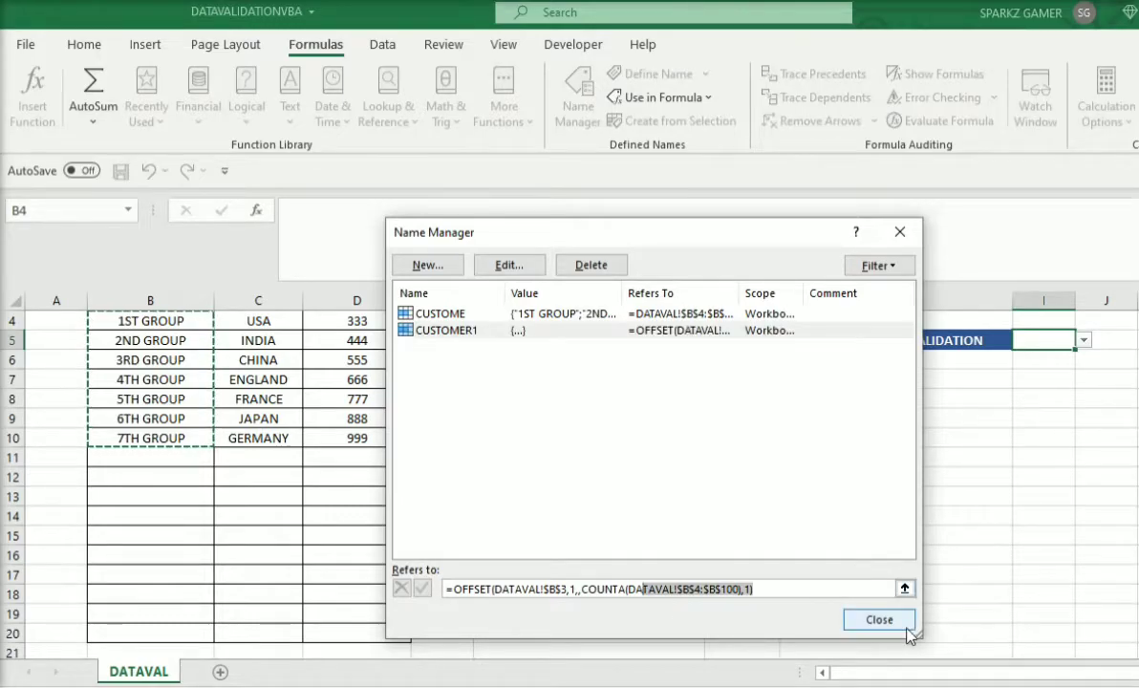
left_click(877, 619)
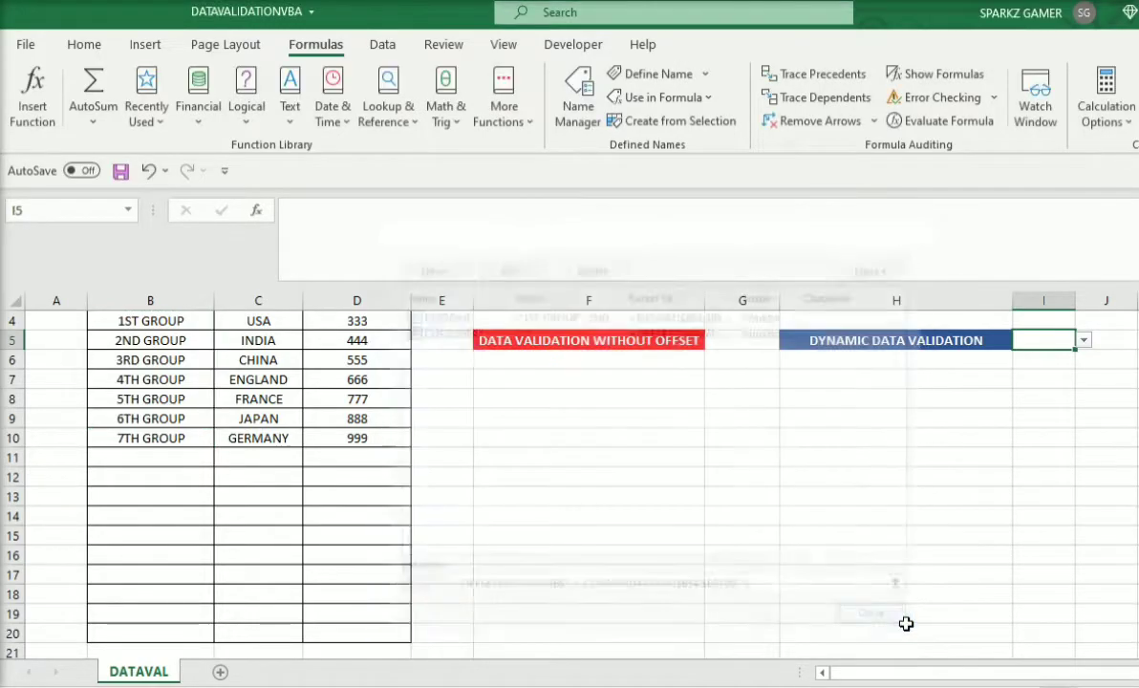
Step: Enter the formula =OFFSET(B3,1,0,1,1) in cell F12, using the CUSTOMERS header as the reference
left_click(586, 477)
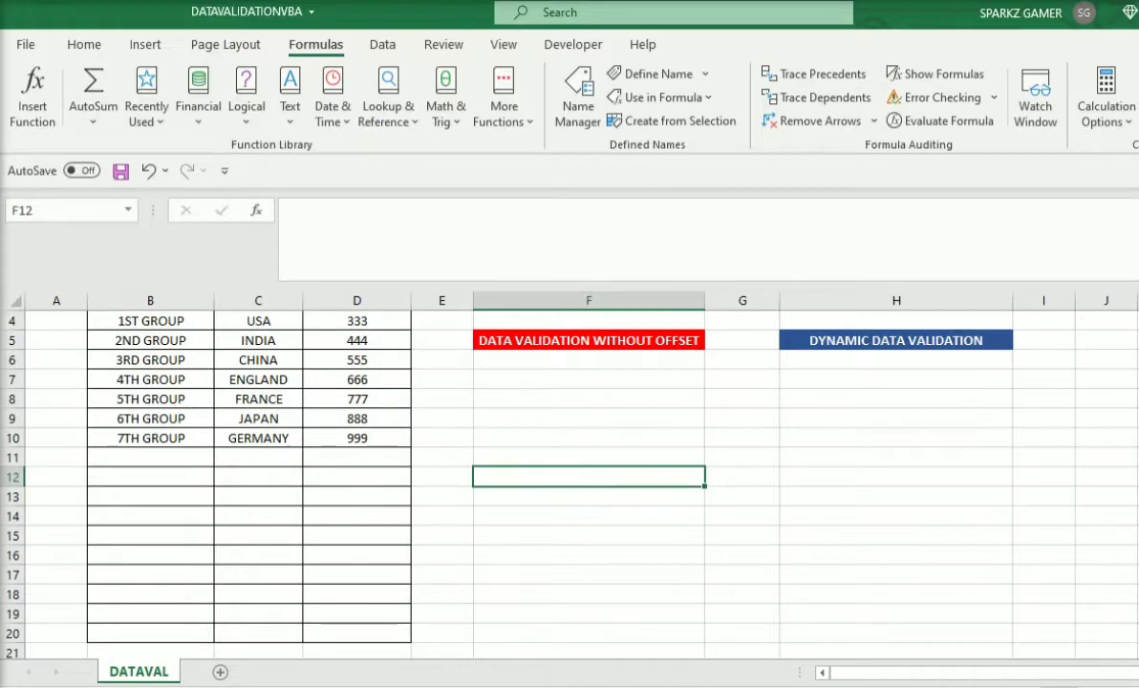
scroll(898, 421, "up", 1)
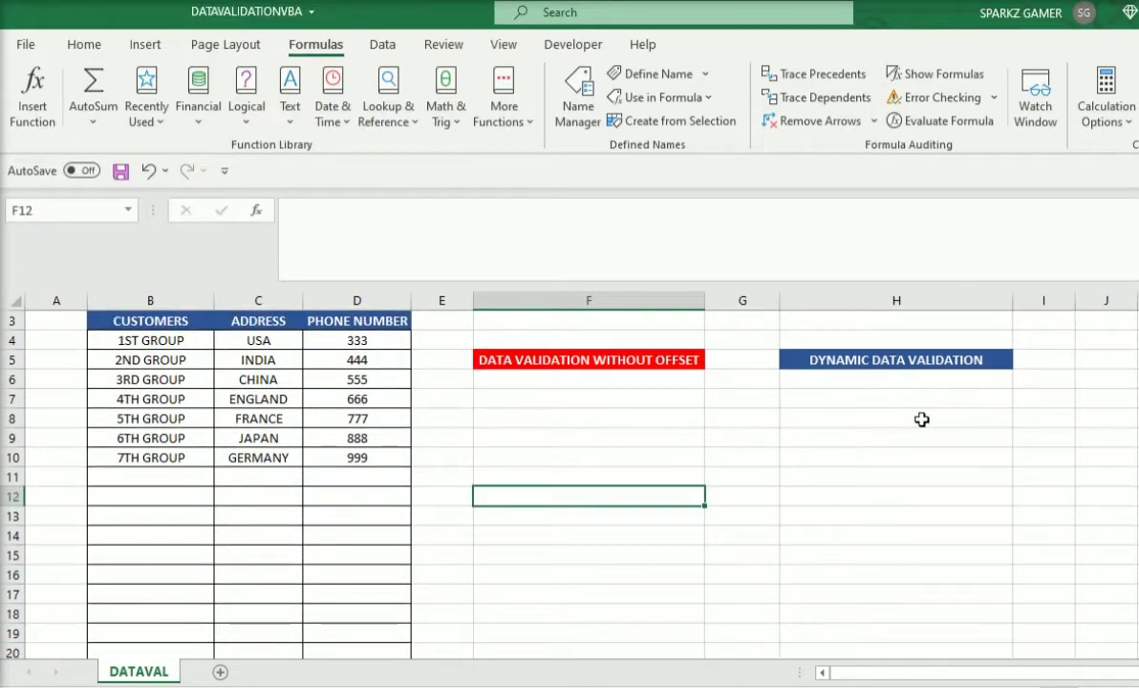
type("=OFFSET")
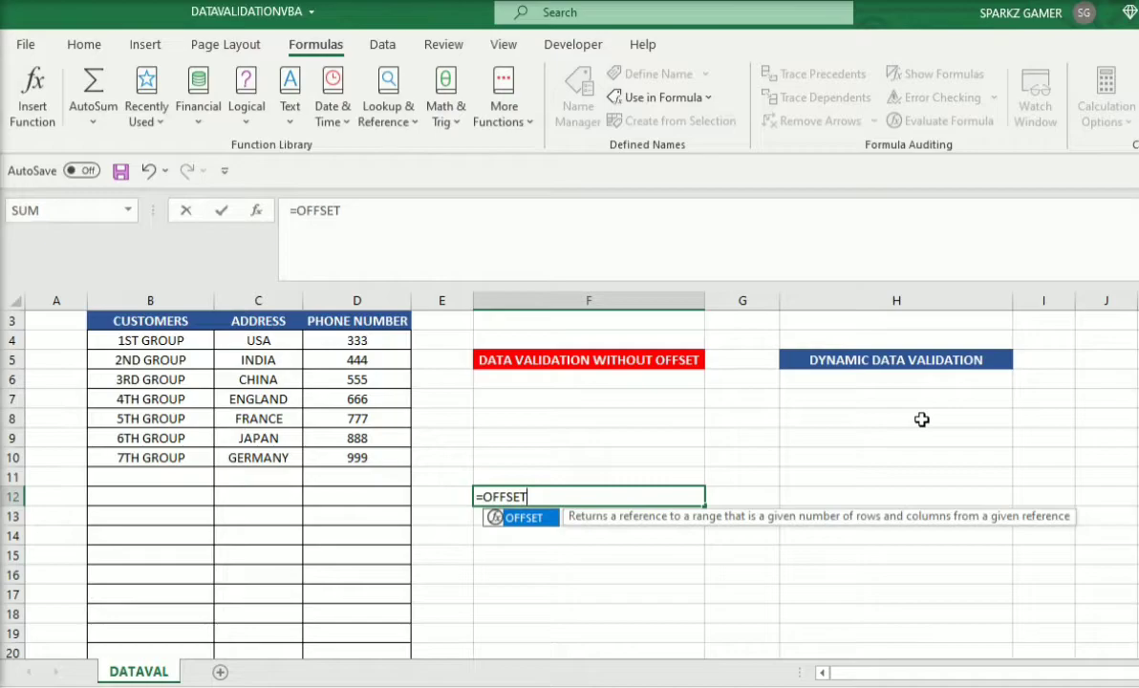
type("(")
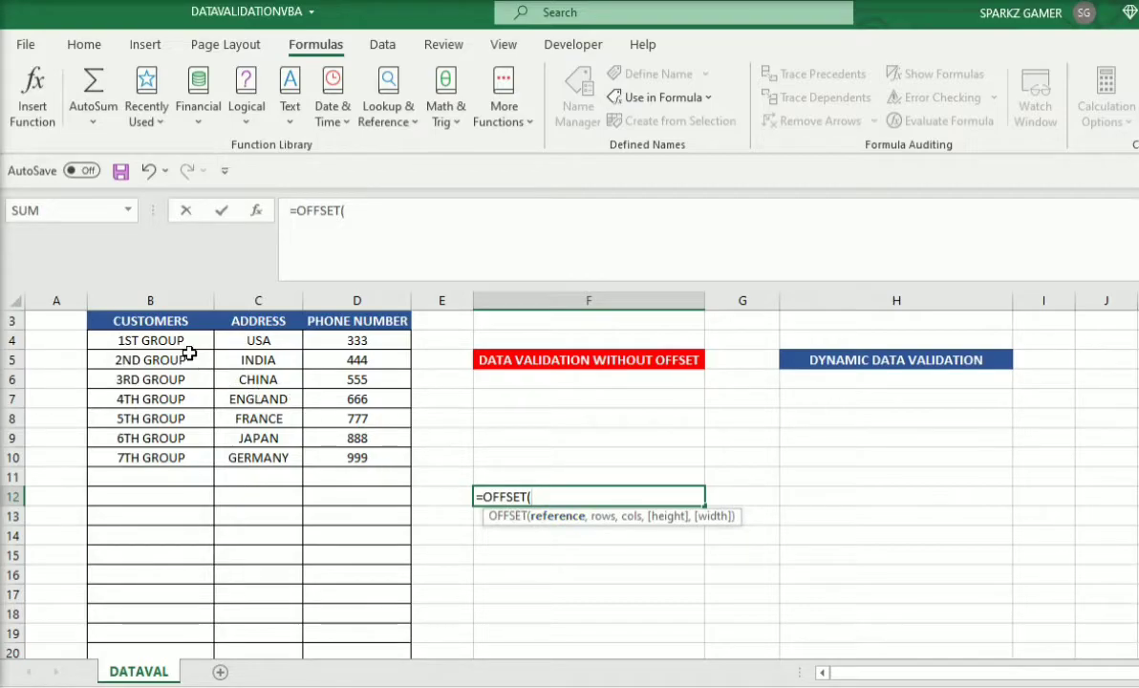
left_click(176, 318)
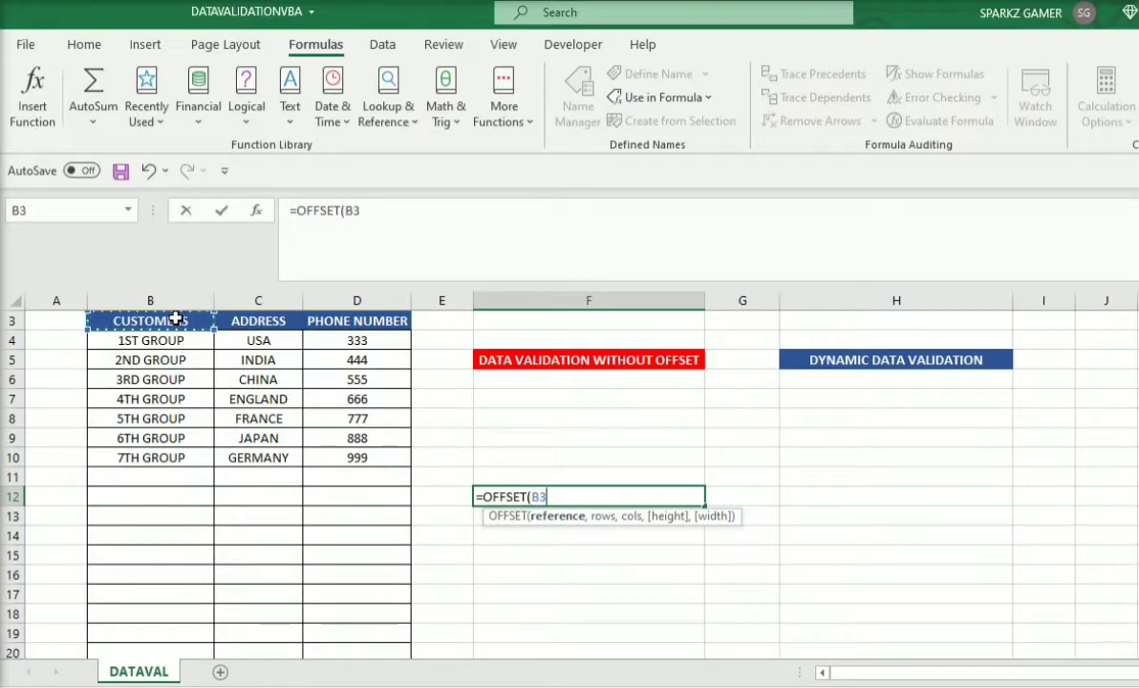
type(",")
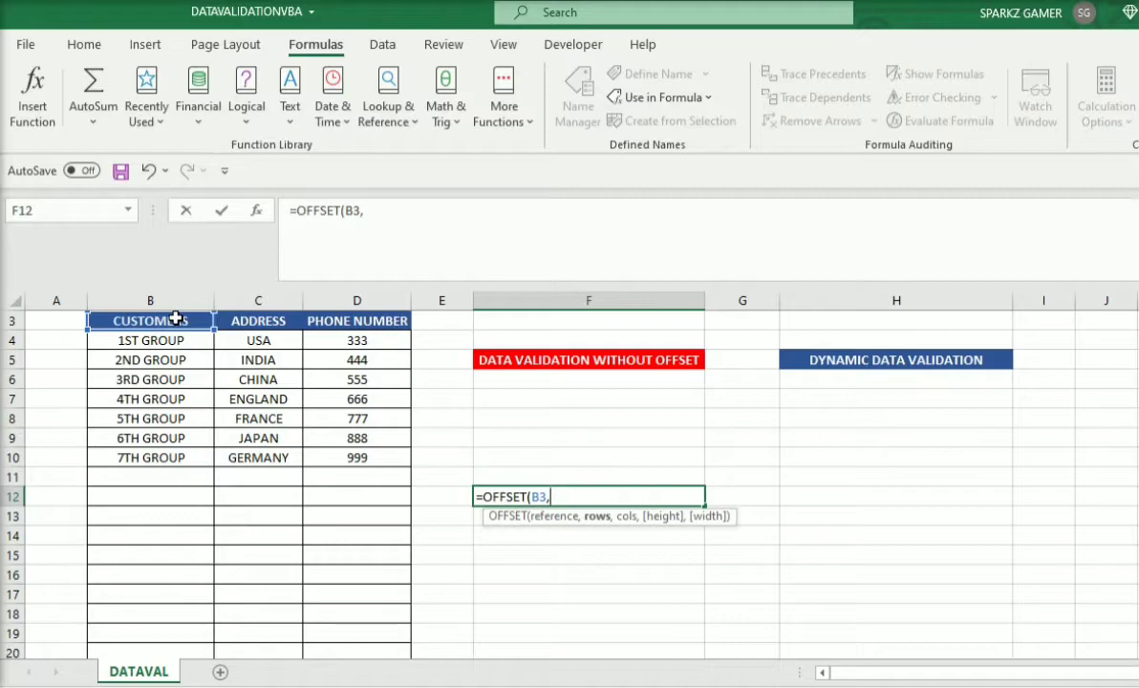
type("1,")
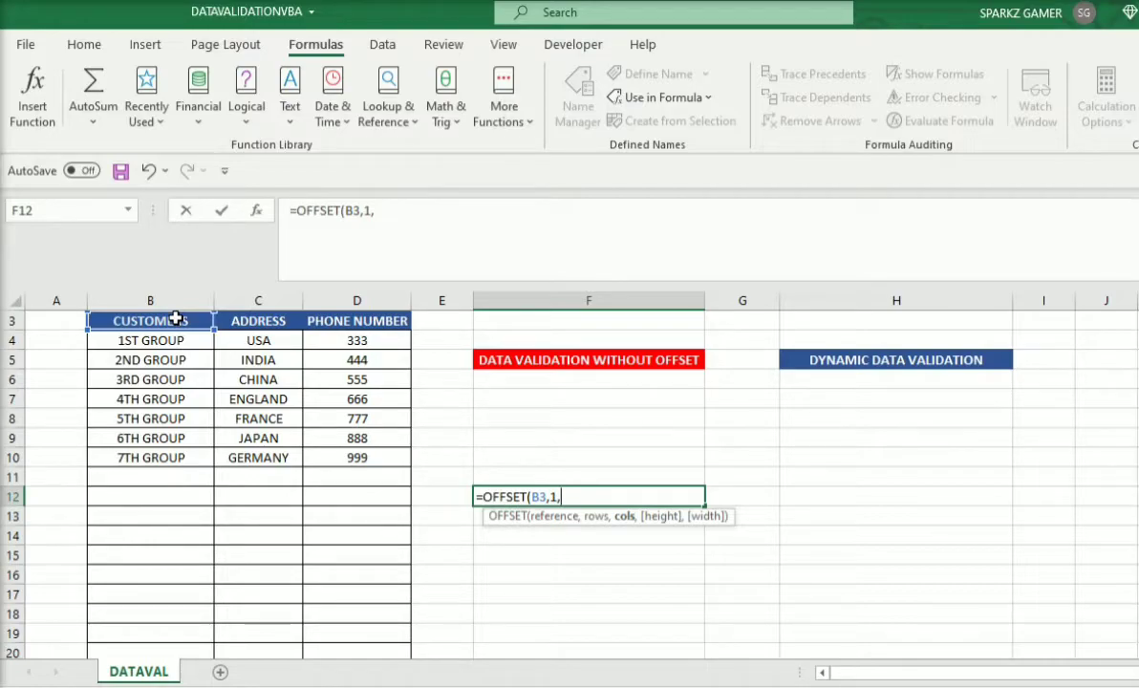
type("0,1")
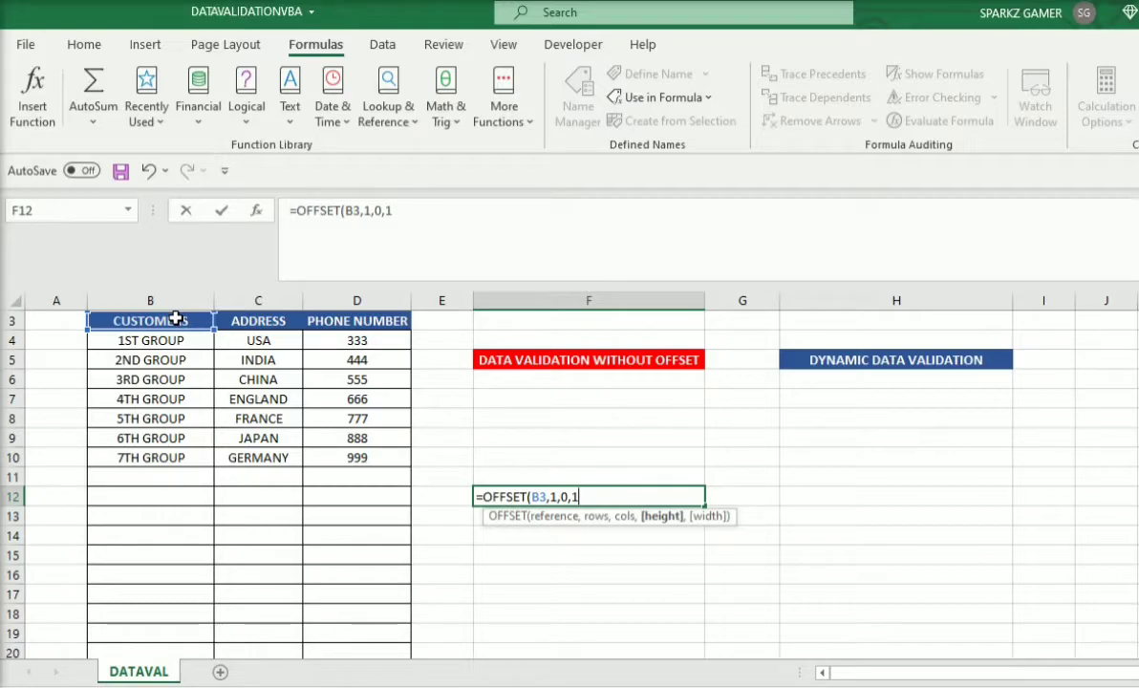
type(",")
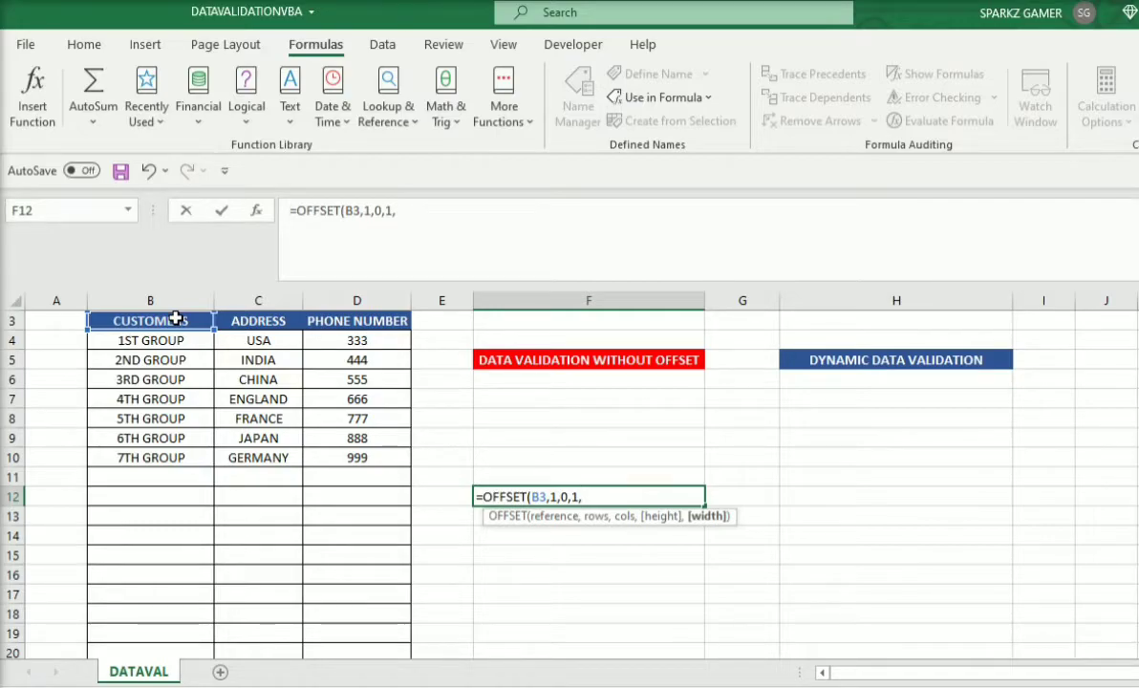
type("1)")
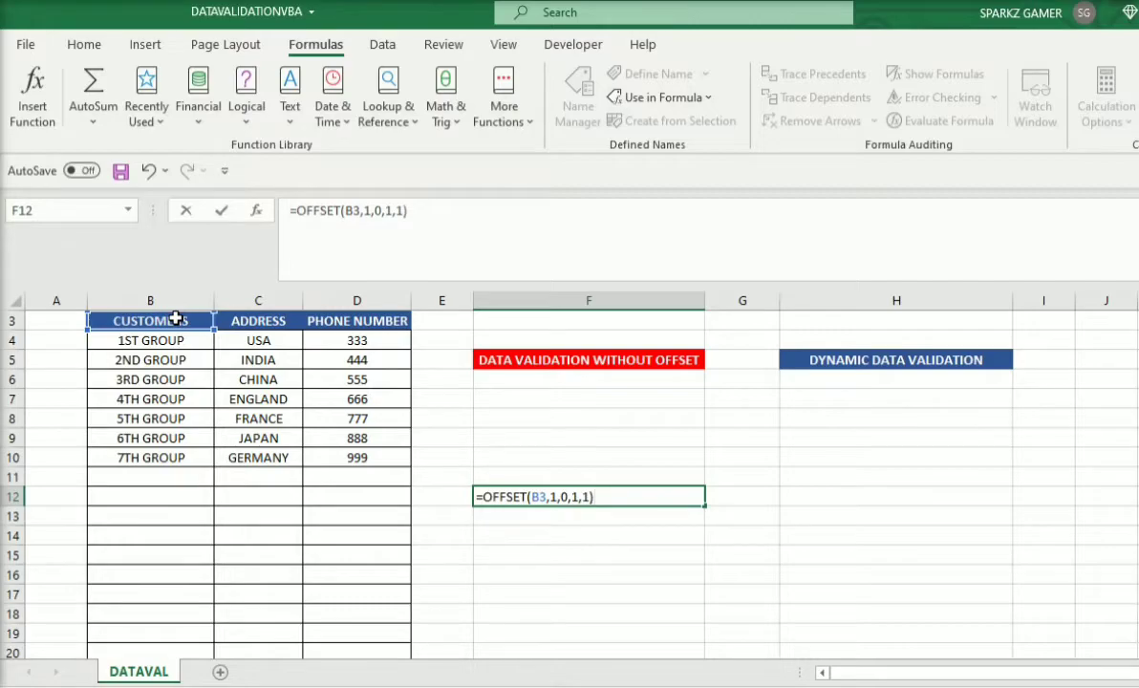
key("Return")
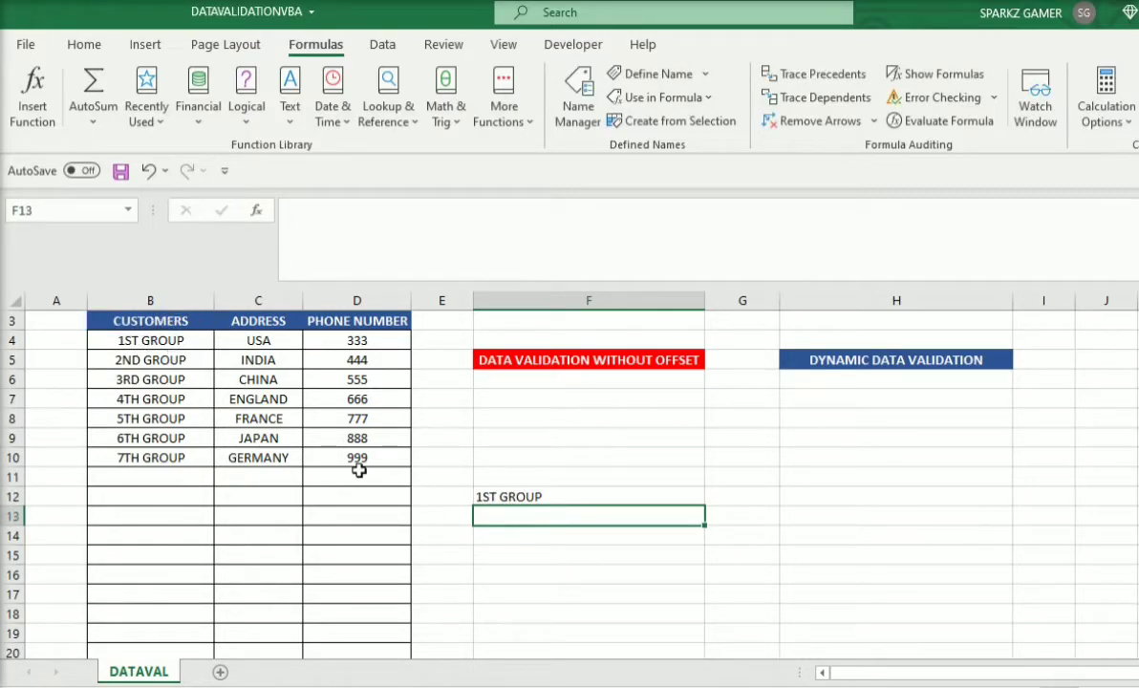
Step: Review the reference and rows arguments of the OFFSET formula in F12 and compare its result with cell B4
left_click(531, 497)
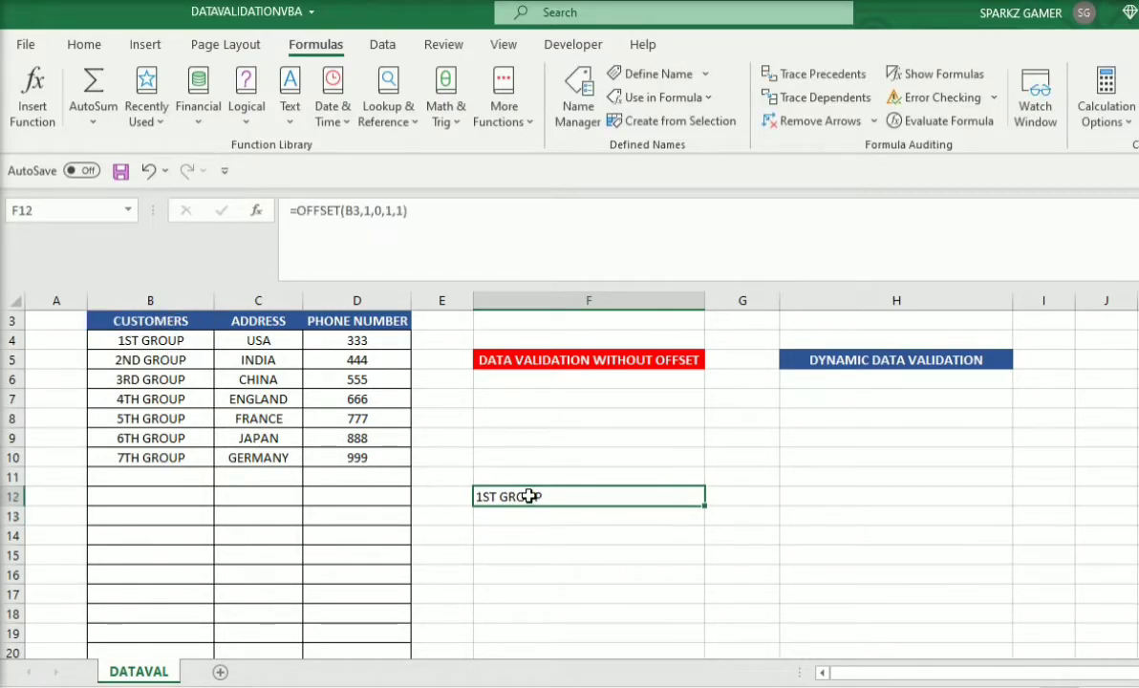
left_click(353, 223)
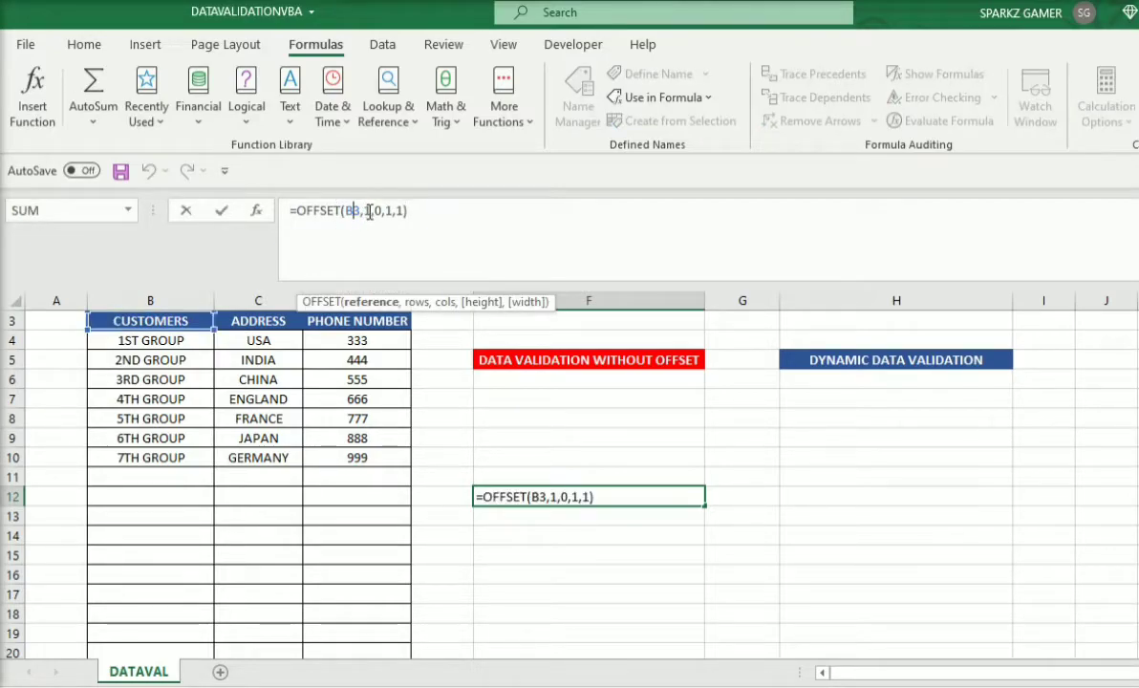
left_click(367, 210)
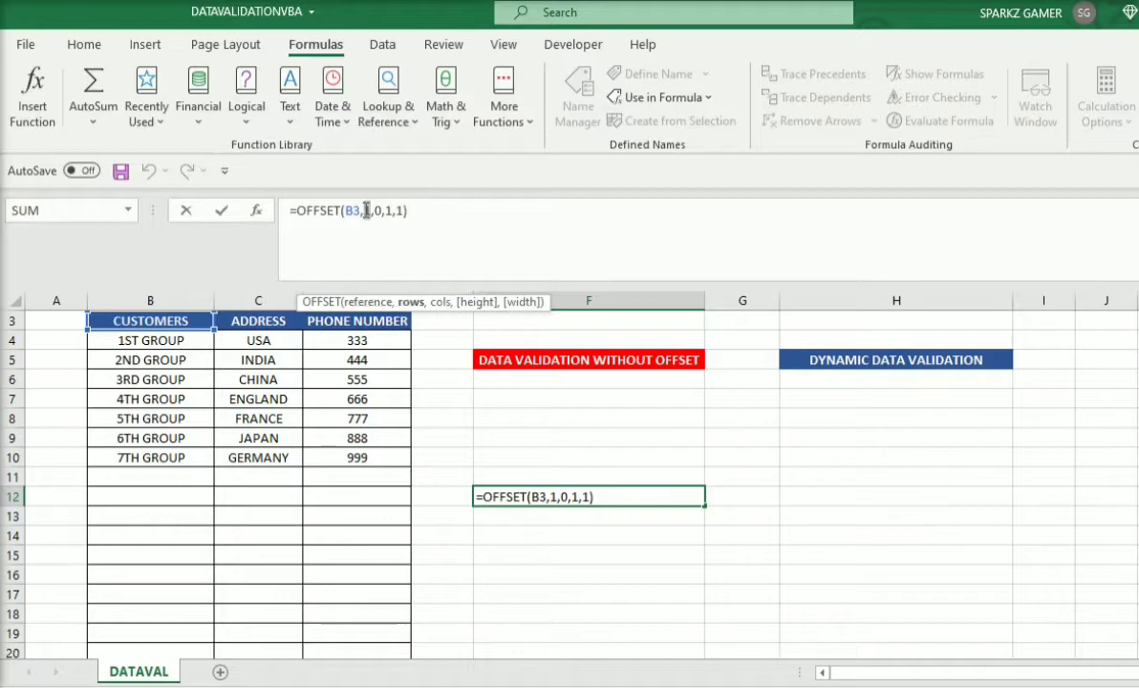
key("Escape")
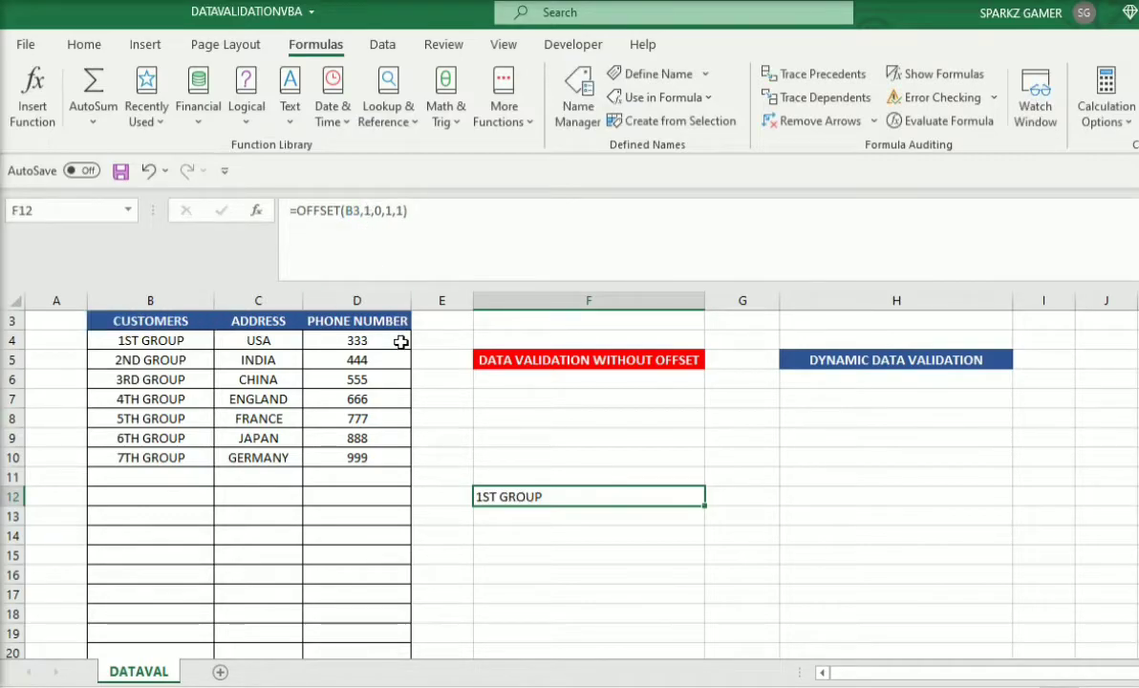
left_click(182, 338)
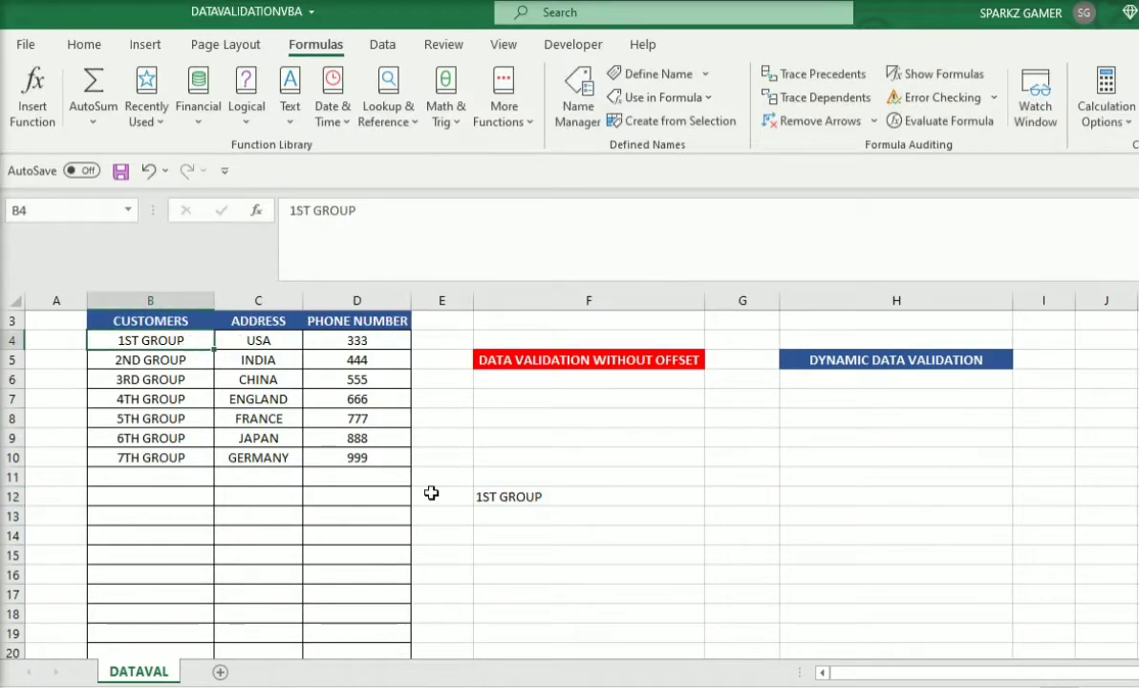
Step: Set the cols argument of the OFFSET formula in F12 to 1
left_click(572, 494)
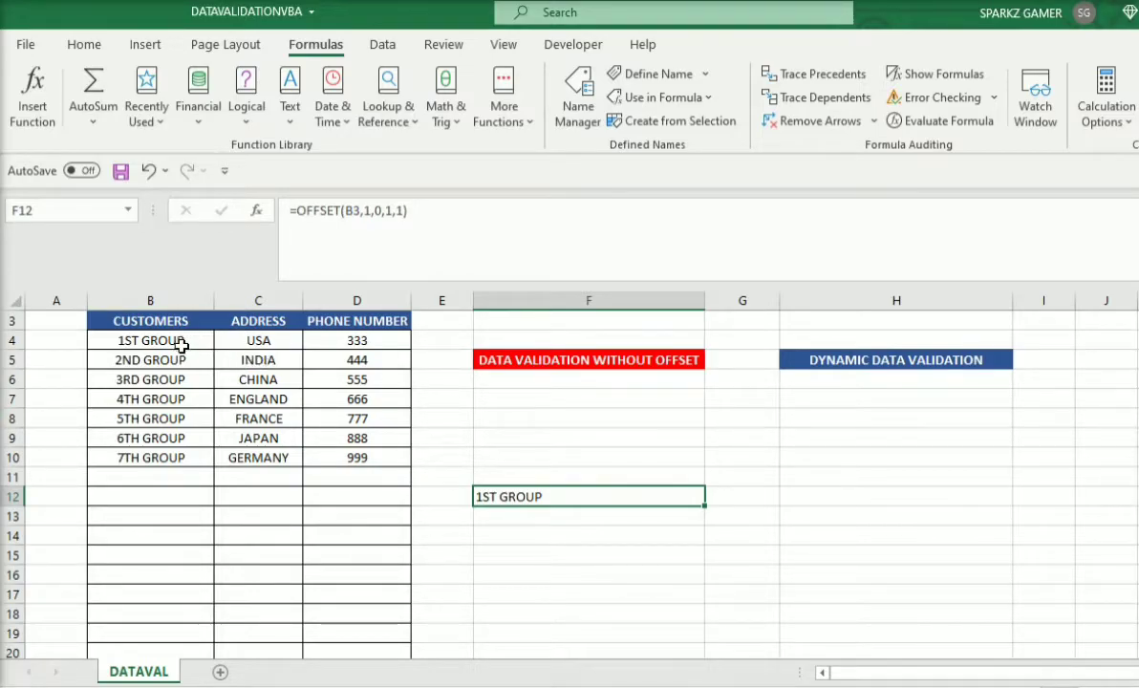
left_click(384, 211)
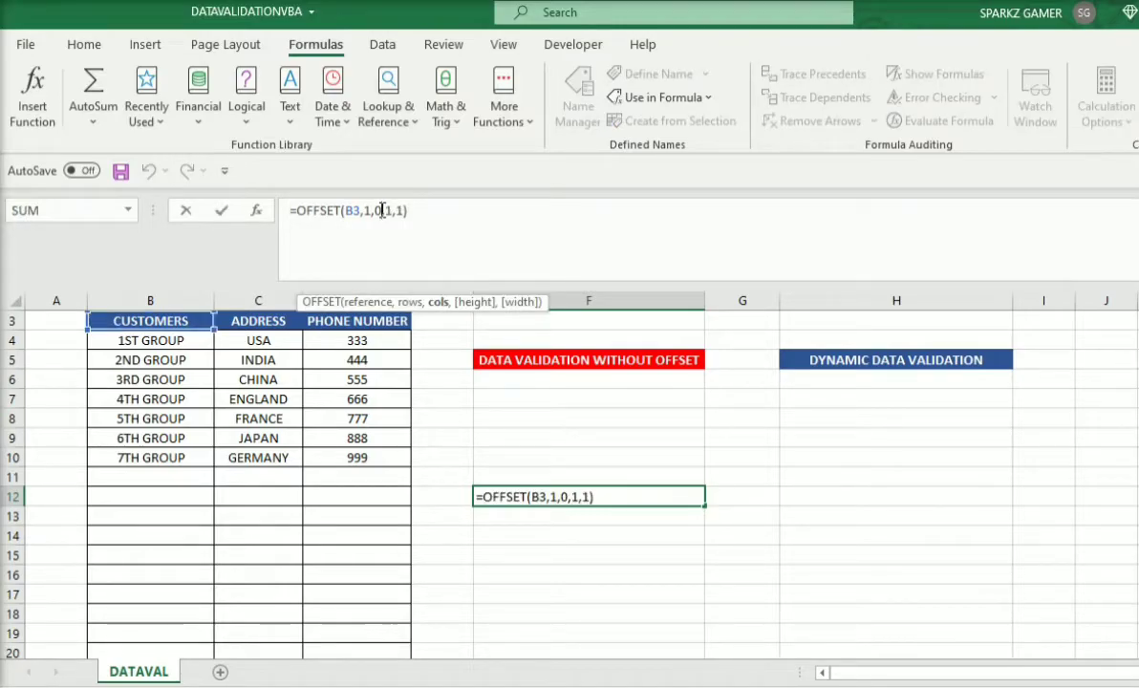
key("BackSpace")
type("1")
key("Return")
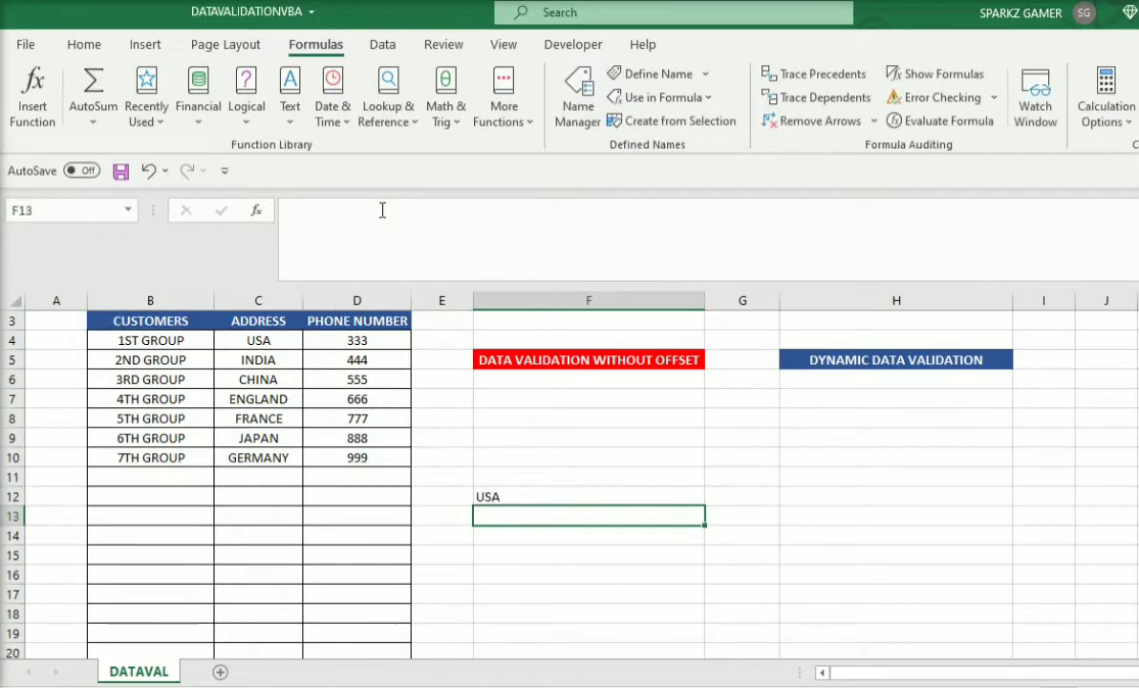
Step: Leave the cols argument empty in the F12 OFFSET formula so that it reads =OFFSET(B3,1,,1,1)
left_click(482, 495)
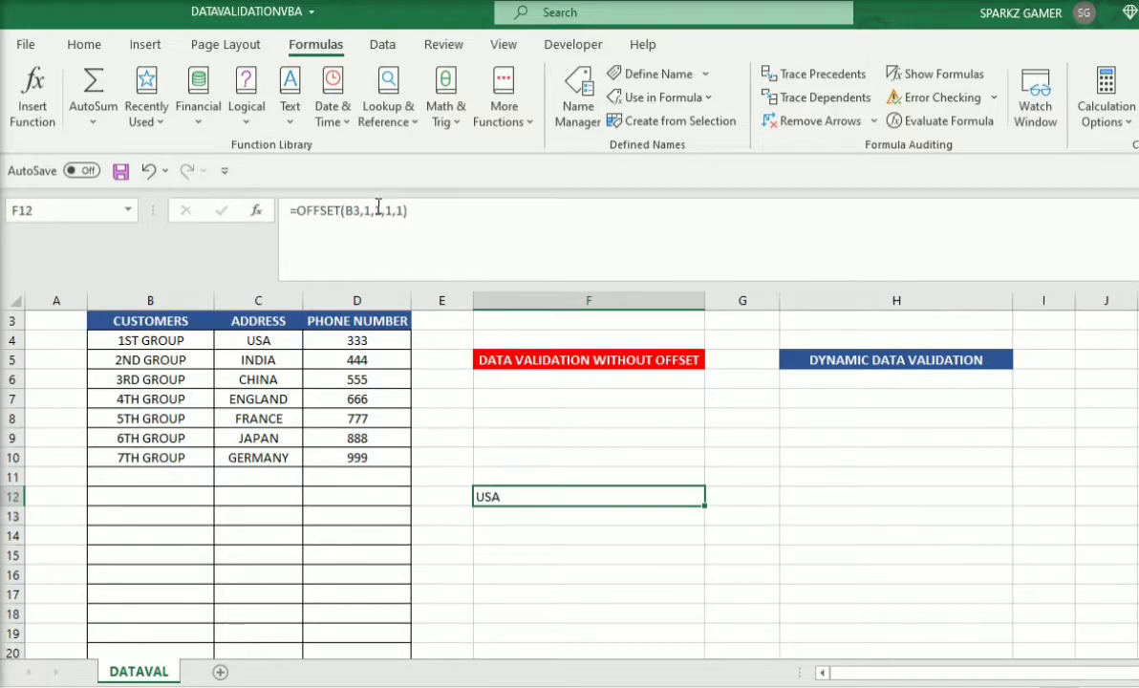
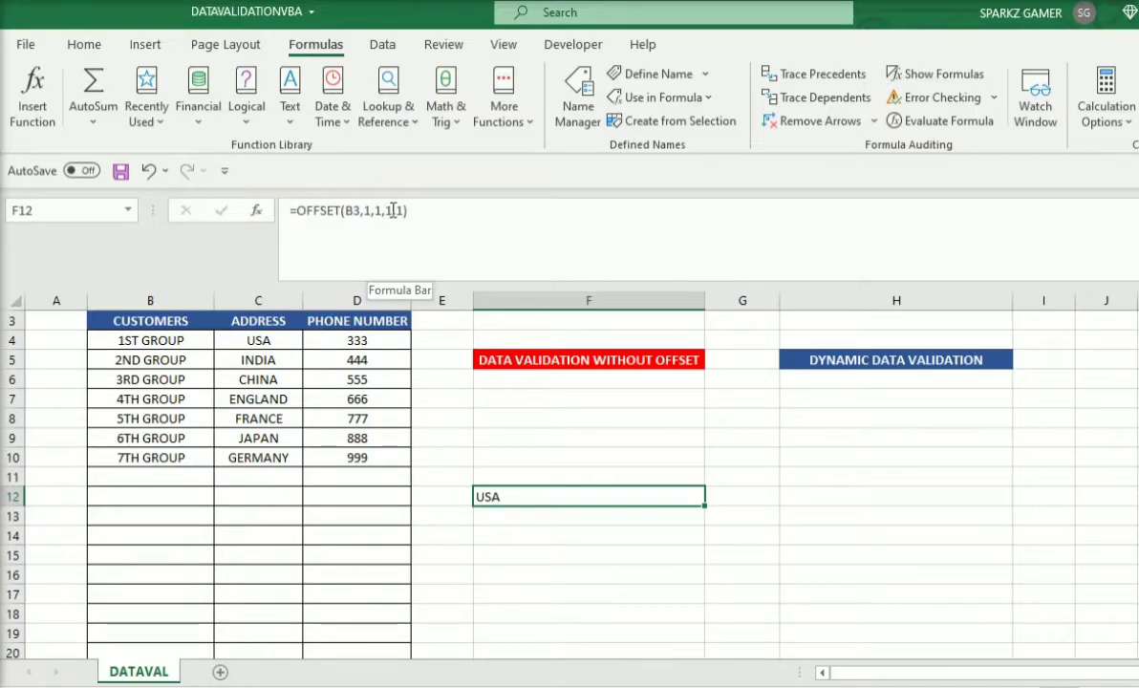
left_click(382, 209)
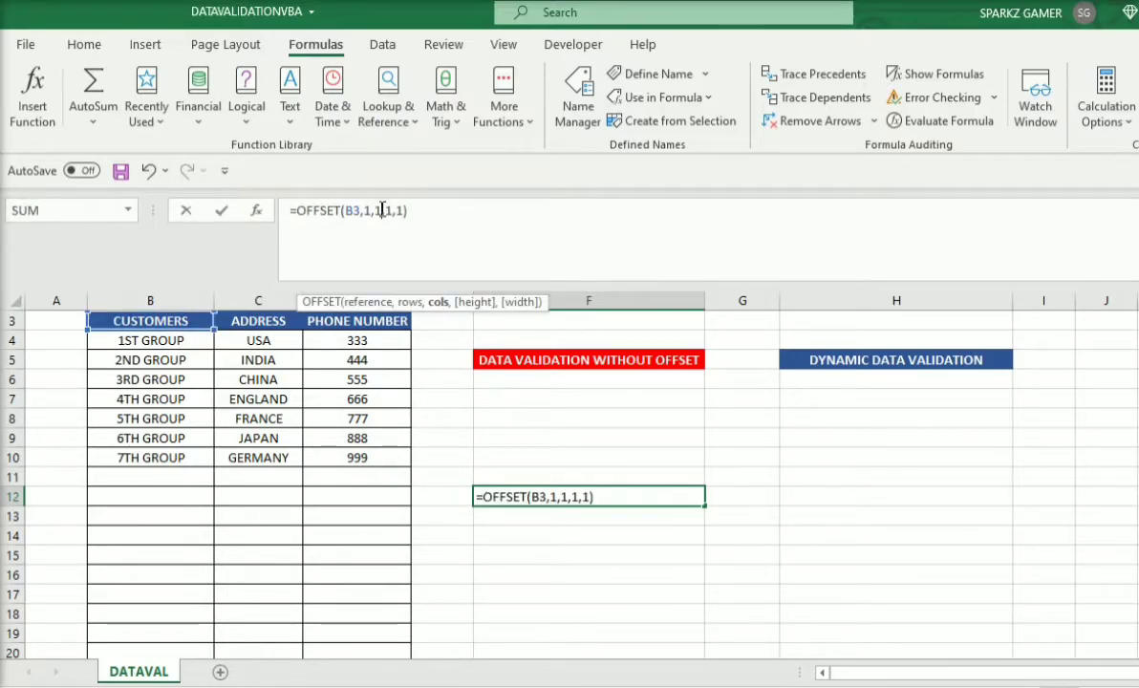
key("BackSpace")
type(",")
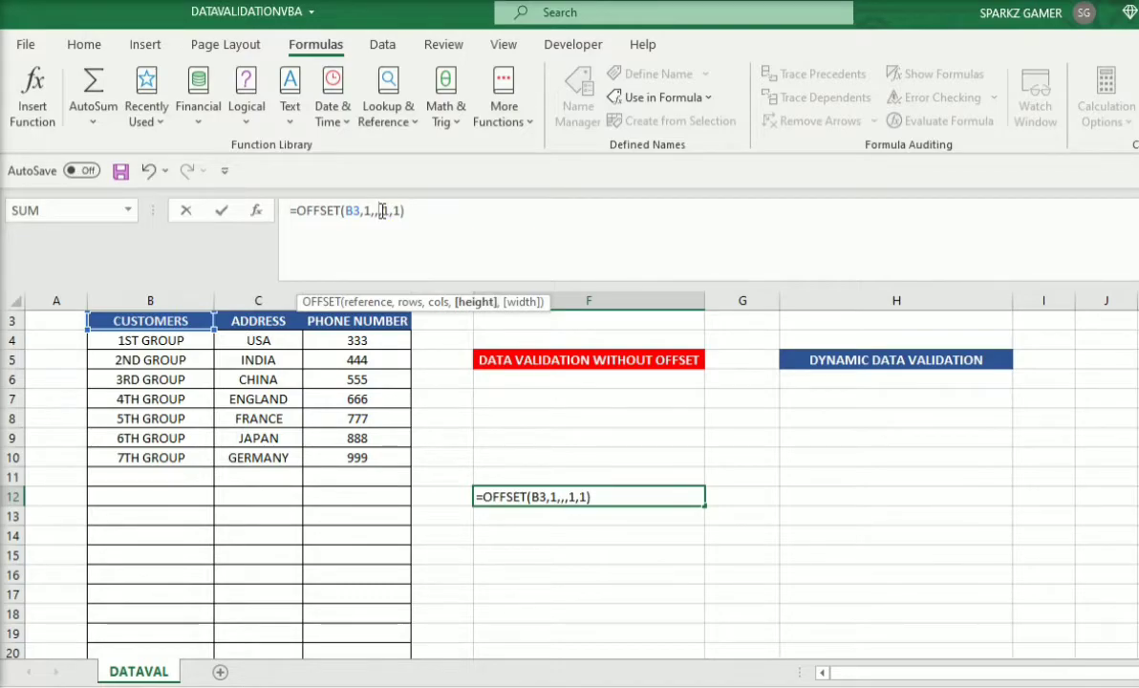
key("Return")
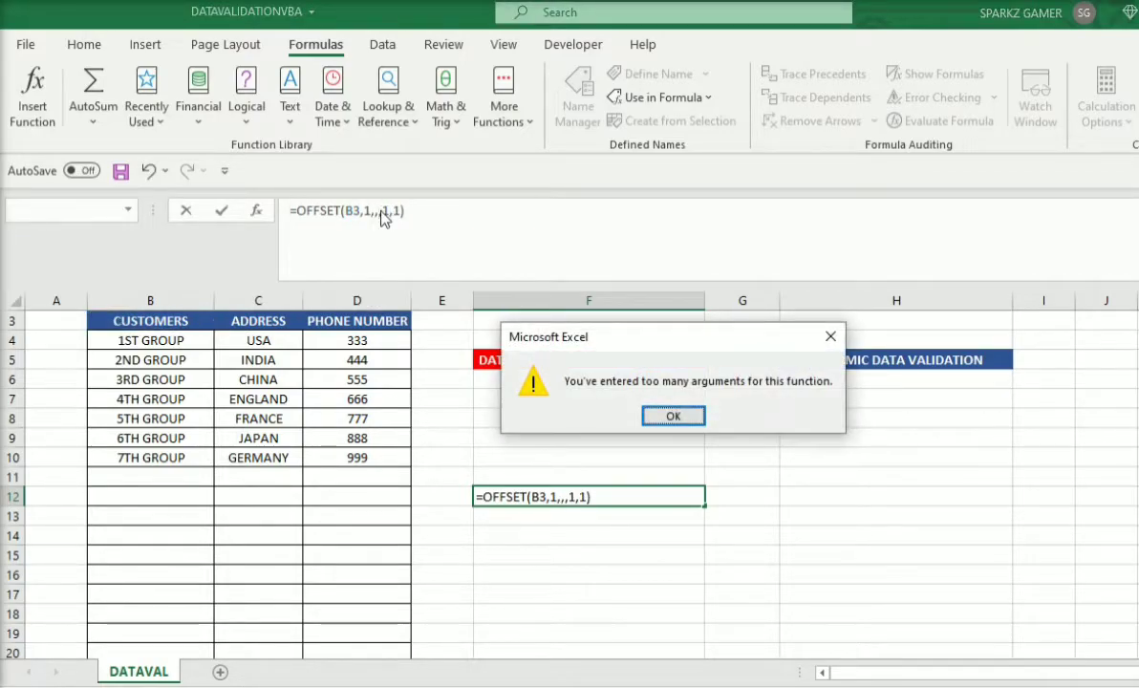
key("Return")
left_click(379, 211)
key("BackSpace")
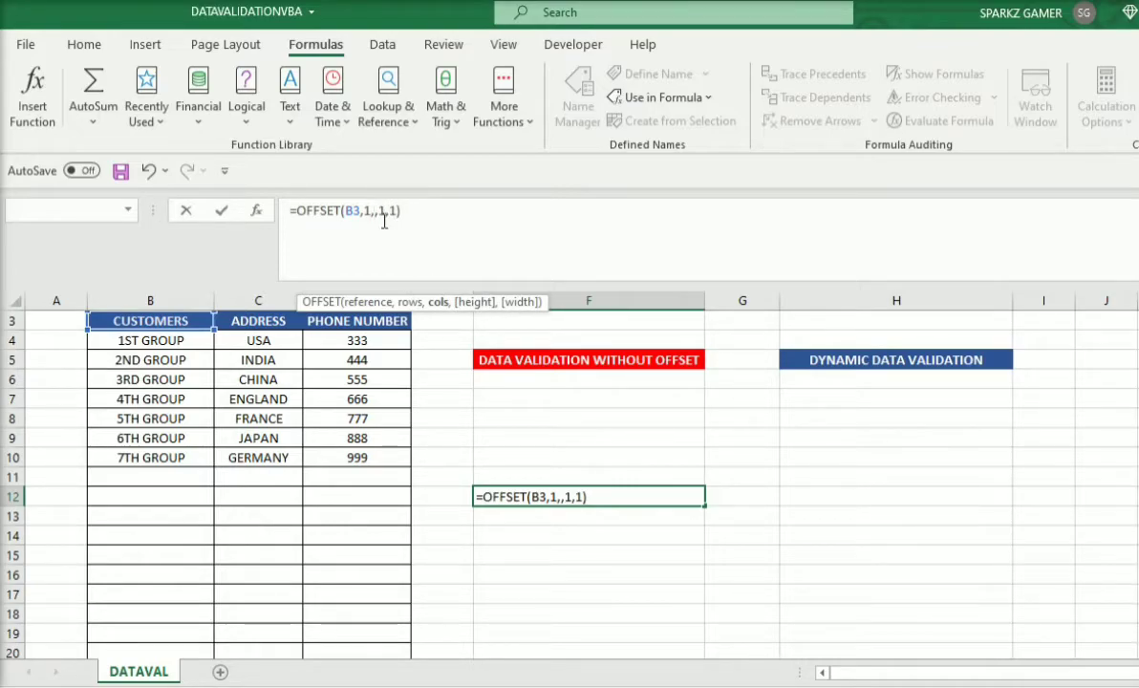
key("Return")
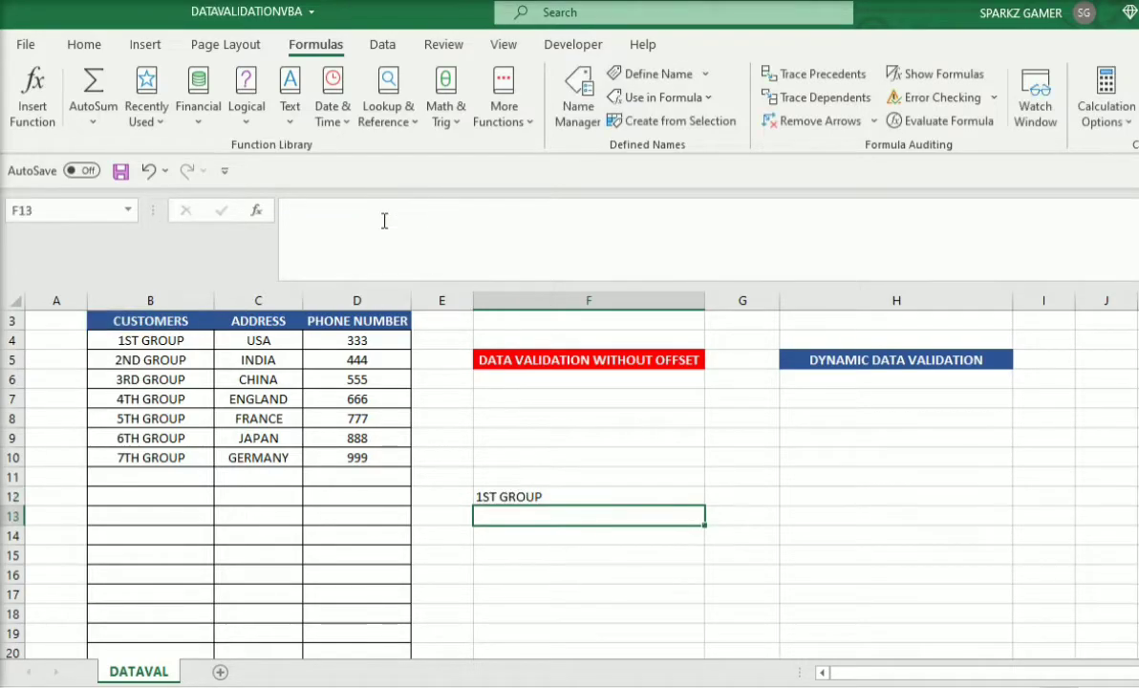
Step: Fill the empty cols argument of the OFFSET formula in F12 with 1, giving =OFFSET(B3,1,1,1,1)
left_click(528, 495)
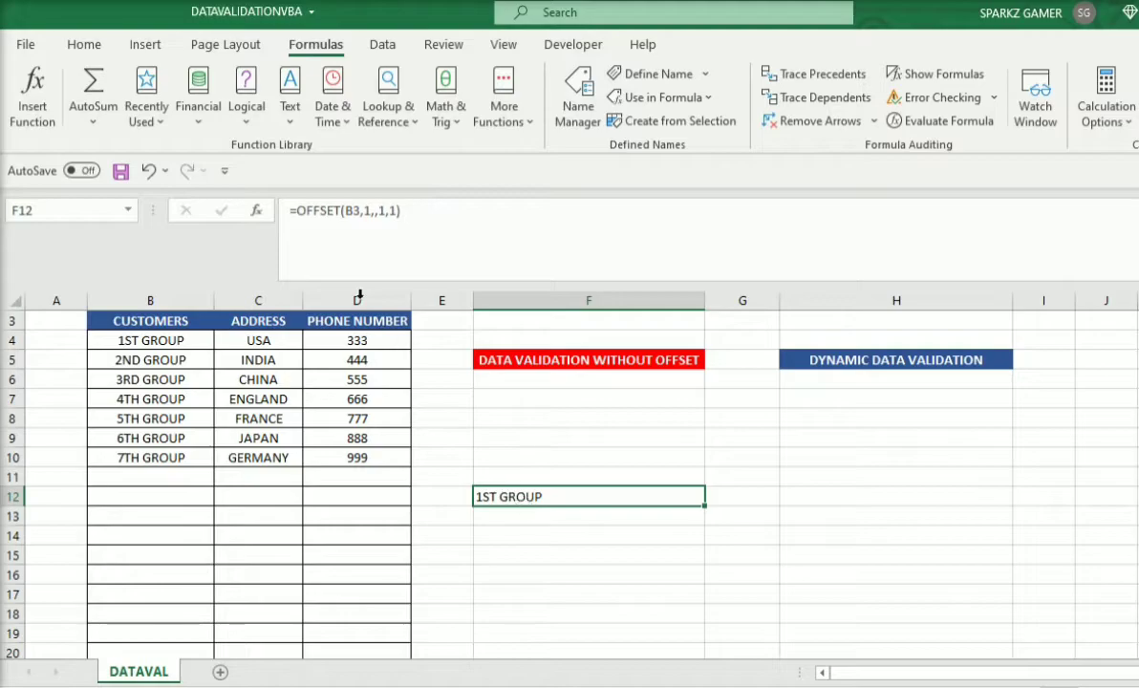
left_click(373, 211)
type("1")
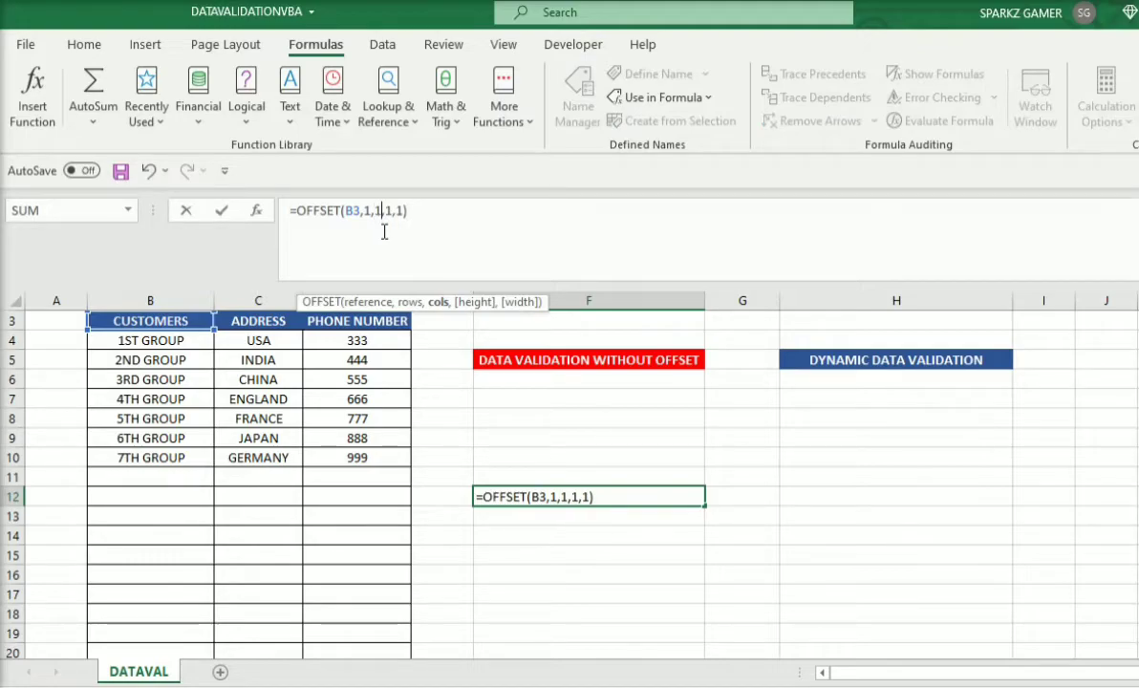
key("Return")
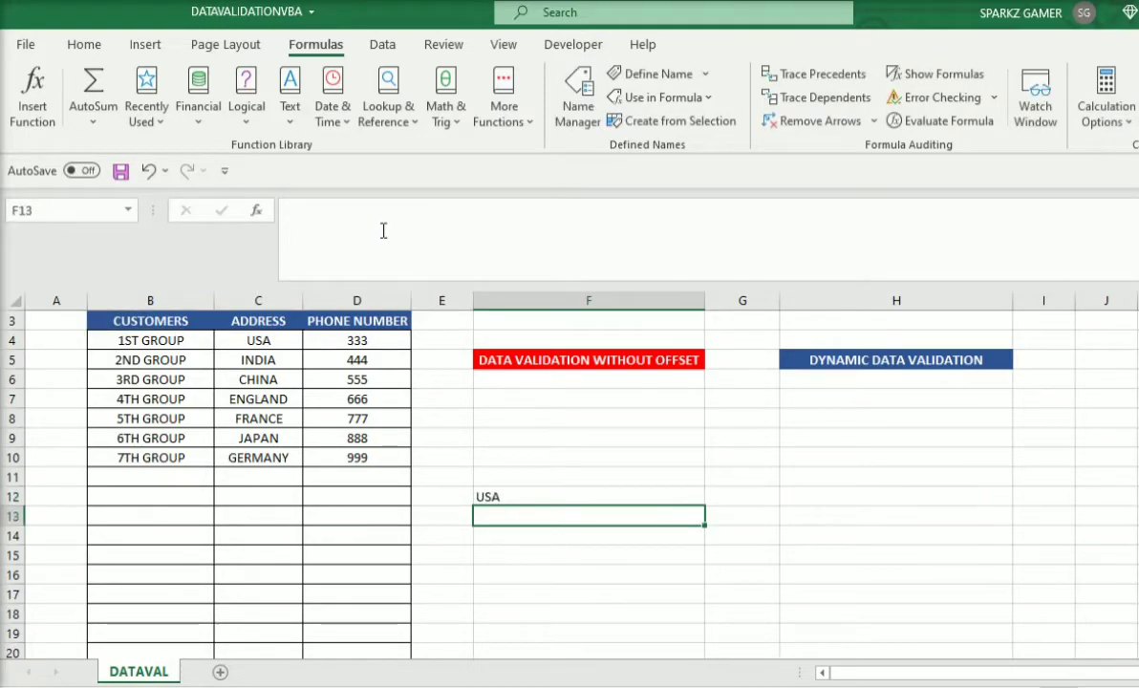
Step: Set the height argument of the OFFSET formula in F12 to 2, giving =OFFSET(B3,1,1,2,1)
left_click(518, 491)
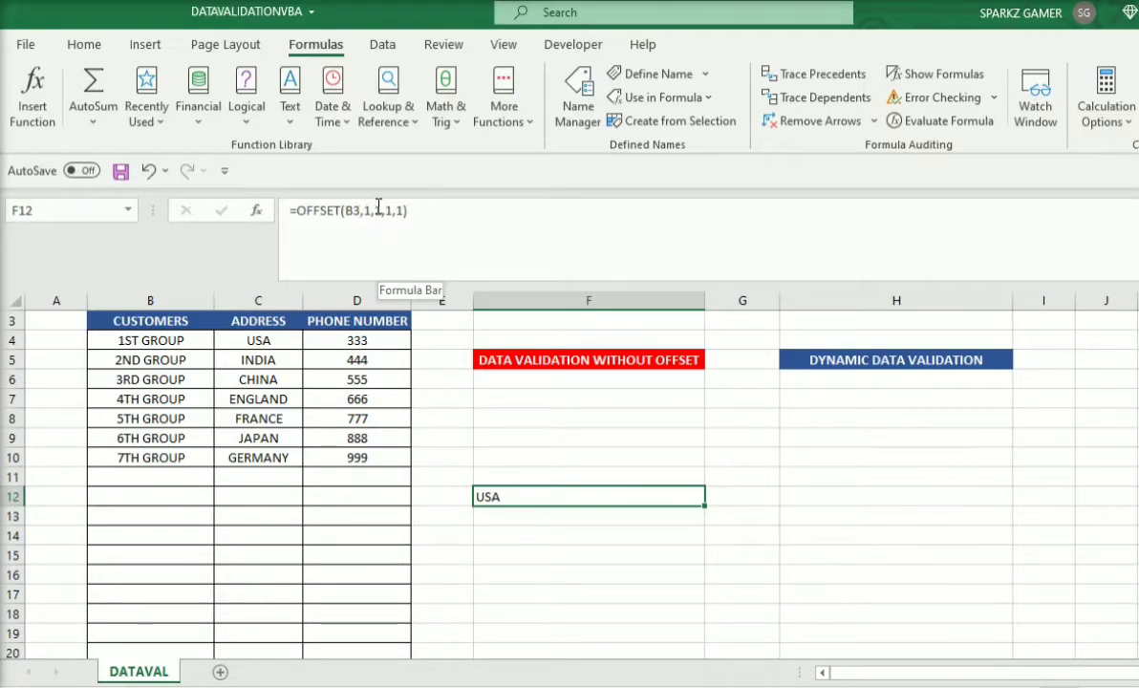
left_click(390, 211)
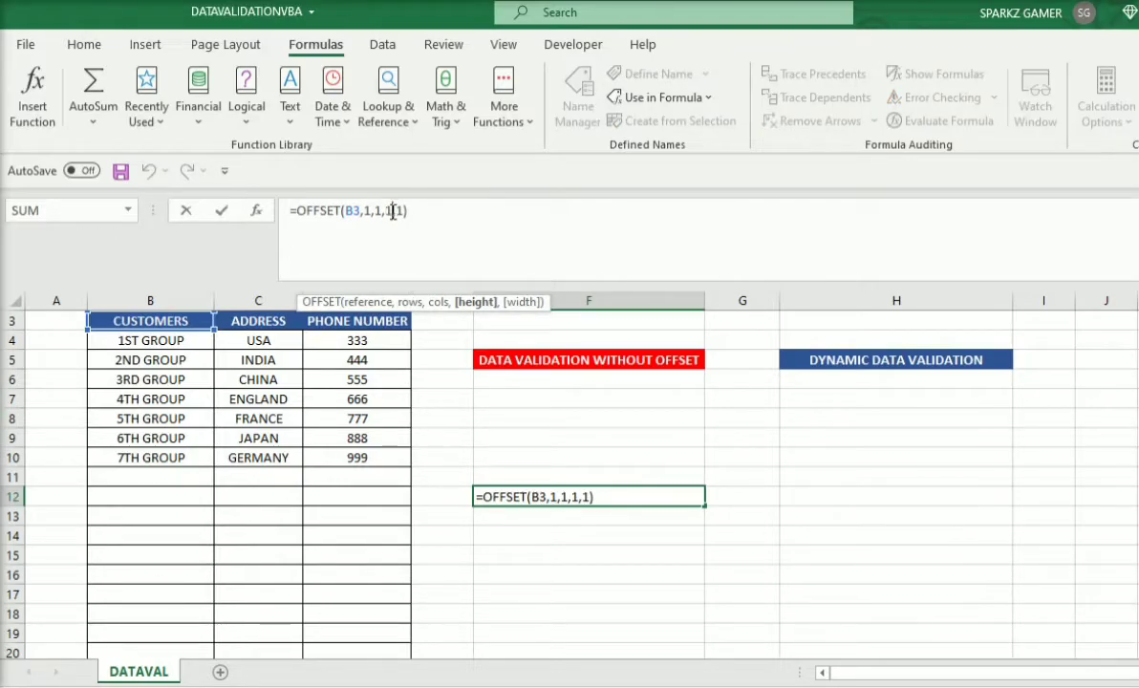
key("BackSpace")
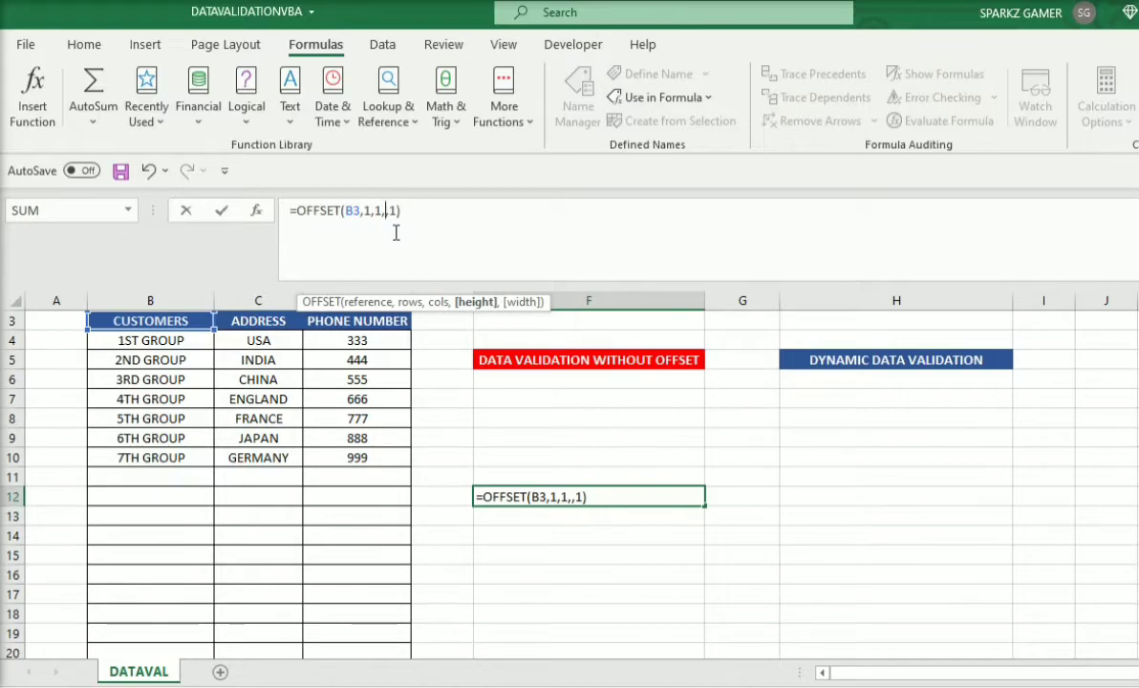
type("2")
key("Return")
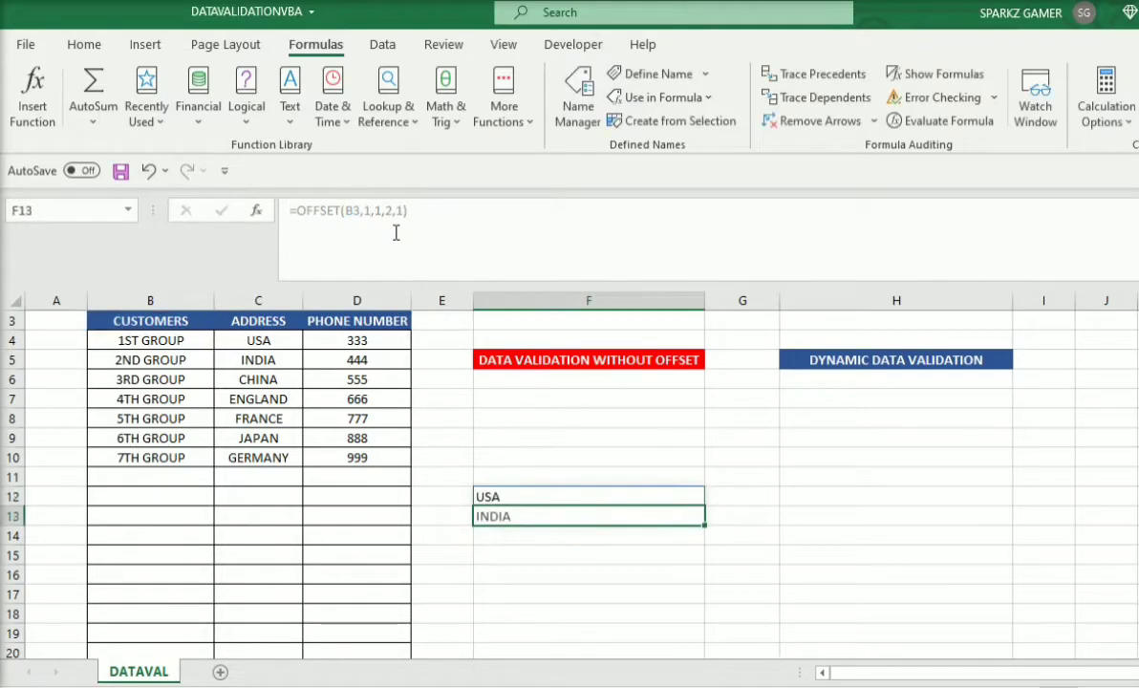
Step: Set the width argument of the OFFSET formula in F12 to 2, giving =OFFSET(B3,1,1,2,2)
left_click(489, 491)
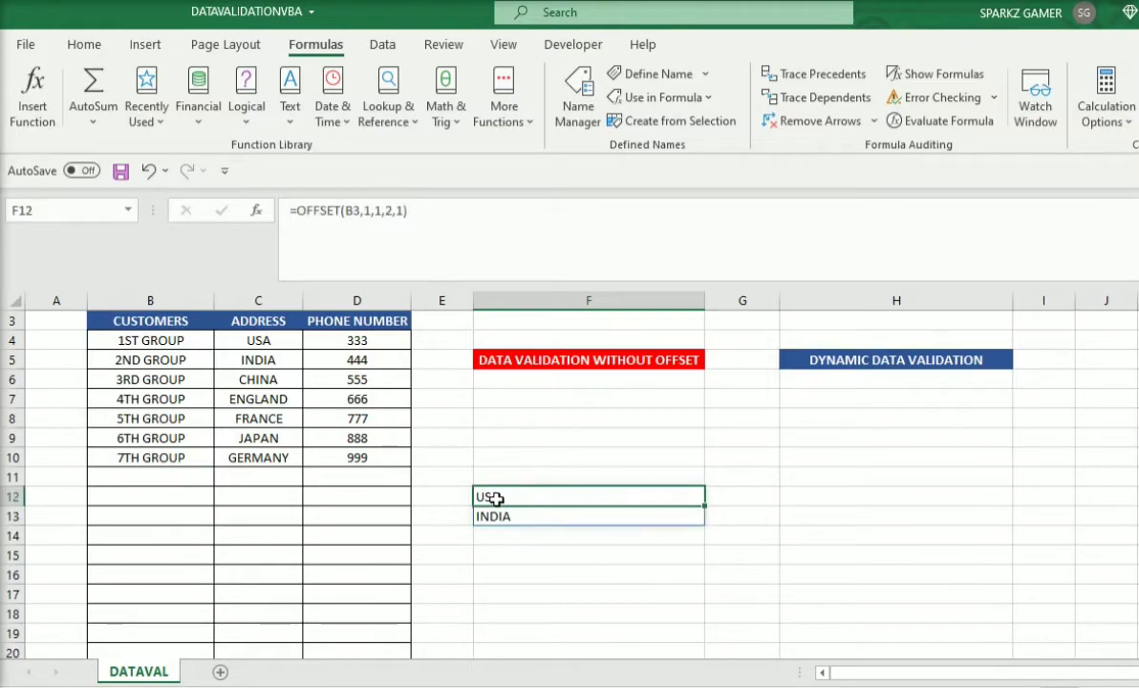
left_click(359, 212)
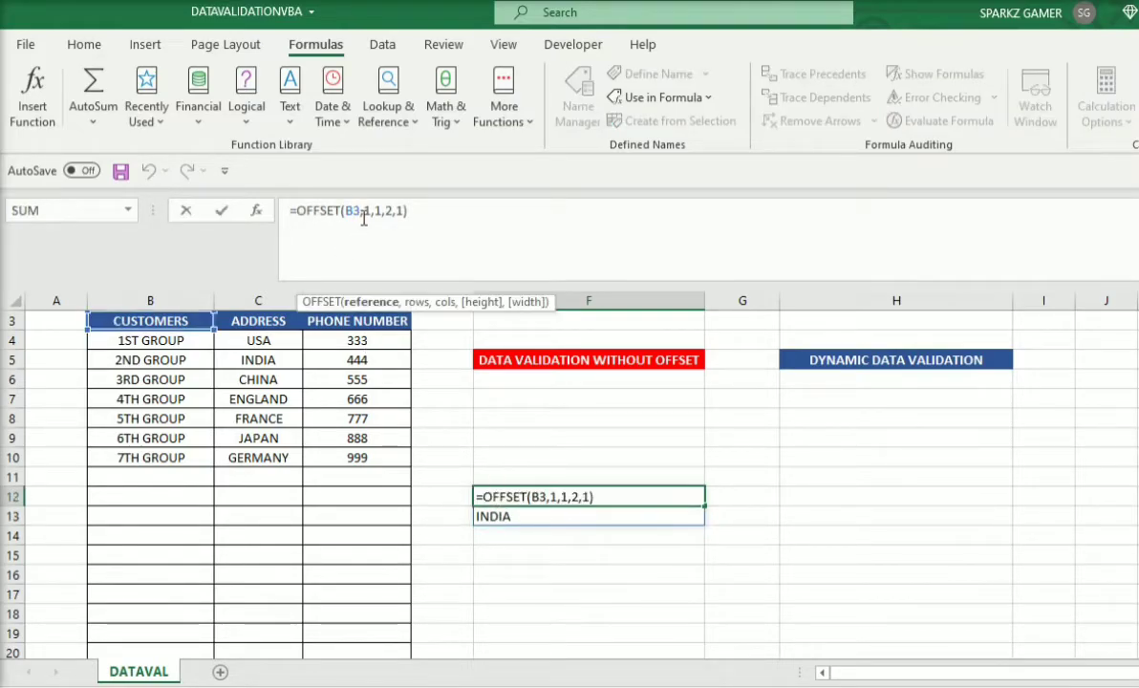
left_click(371, 214)
left_click(405, 212)
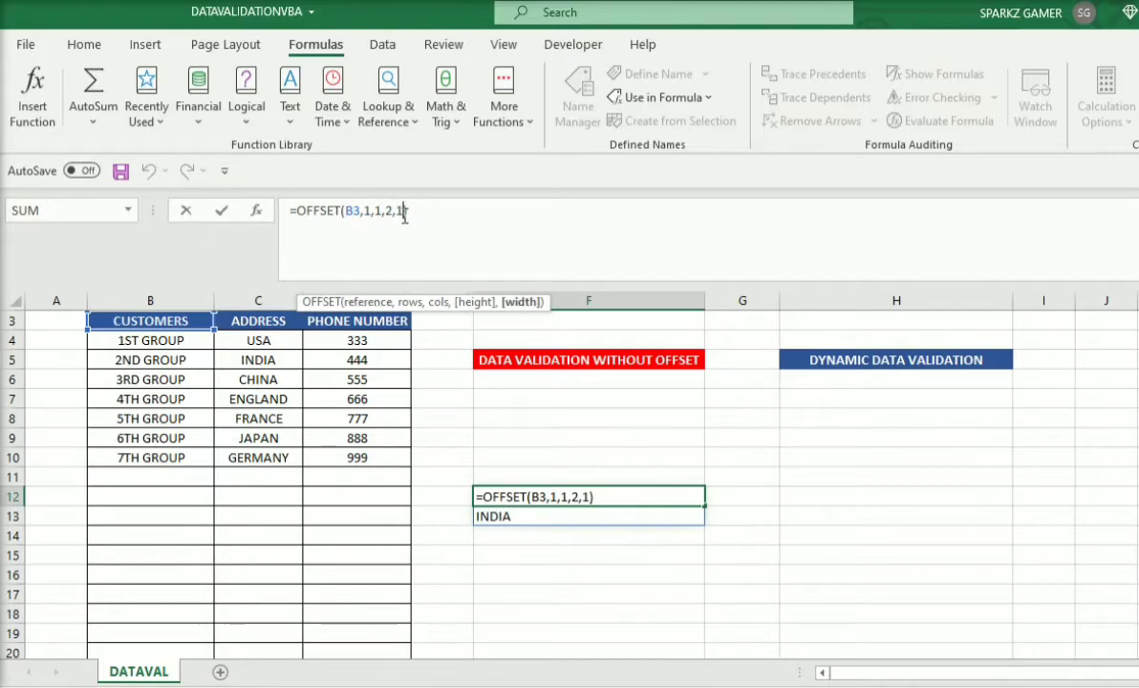
key("BackSpace")
type("2")
key("Return")
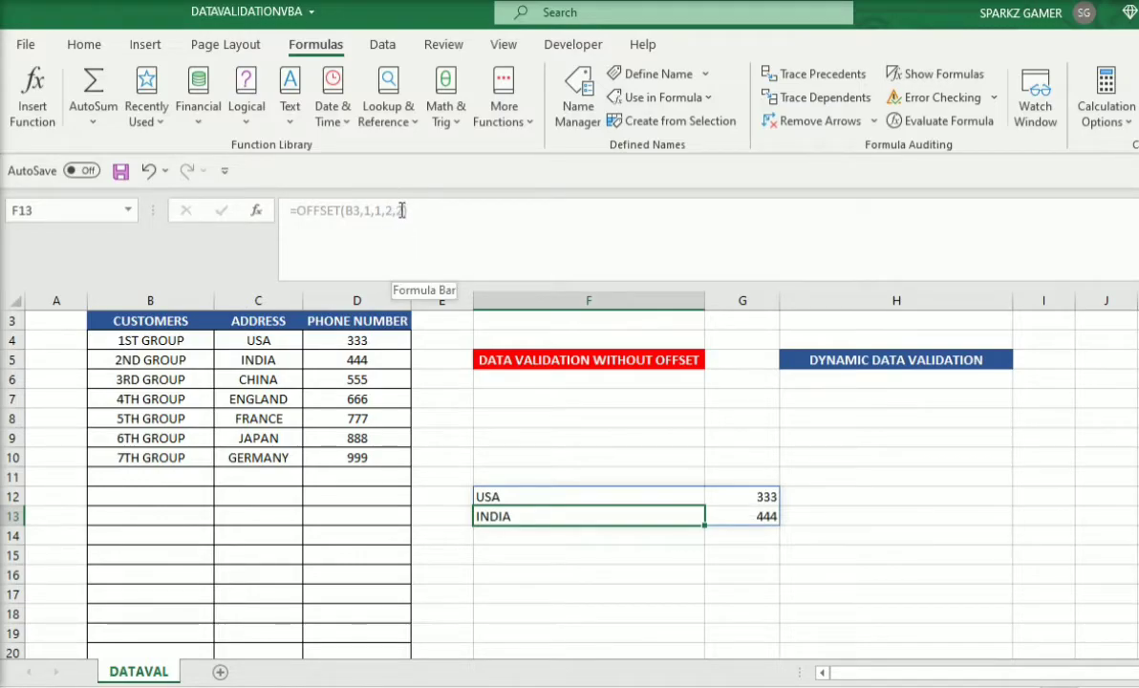
Step: Delete the sample OFFSET formula and its spilled results from the range F12:G13
left_click(378, 205)
key("Escape")
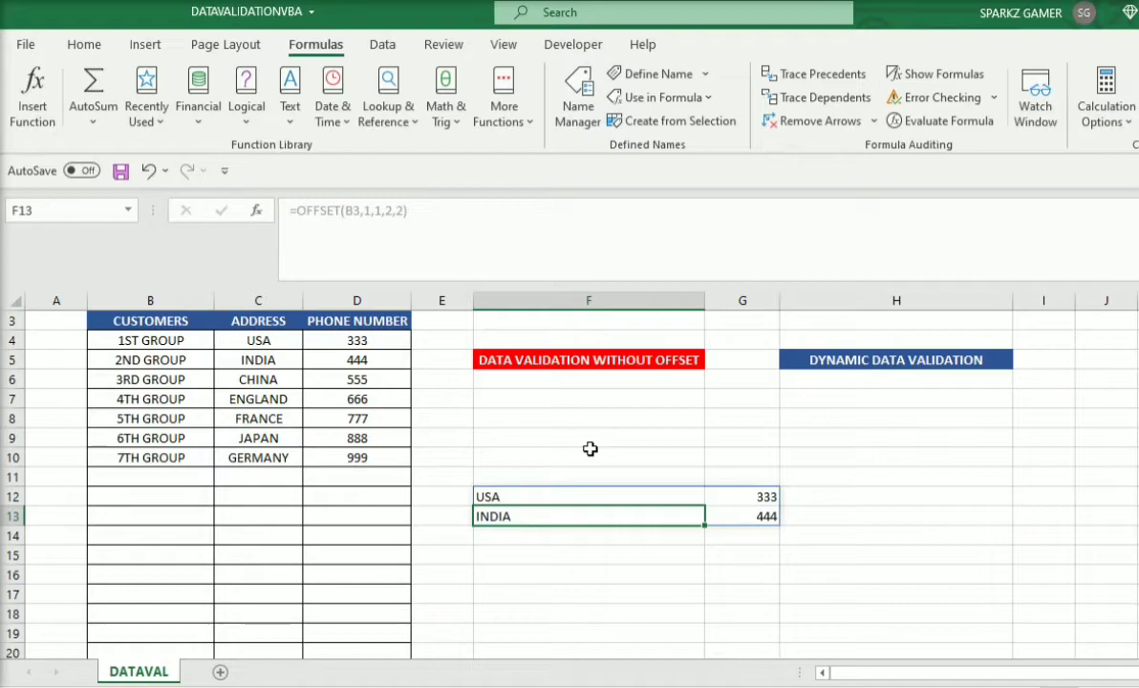
left_click(657, 496)
left_click_drag(657, 496, 716, 517)
key("Delete")
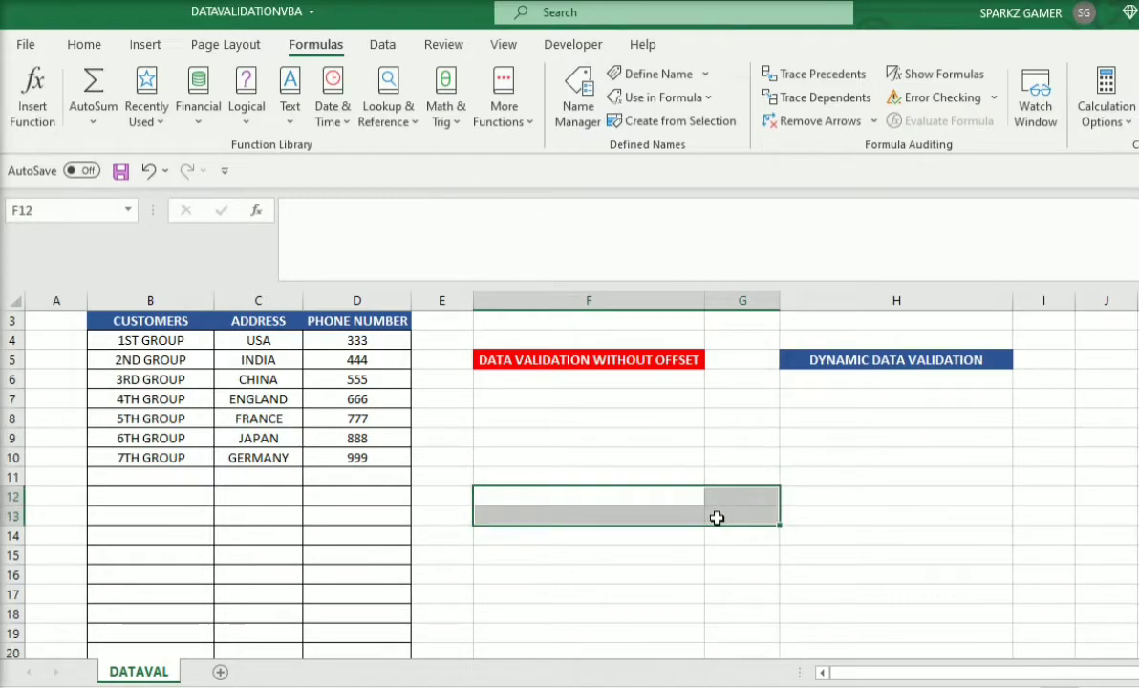
Step: Examine the OFFSET arguments and the COUNTA height part in the definition of the name CUSTOMER1, leaving the formula unedited
left_click(1032, 365)
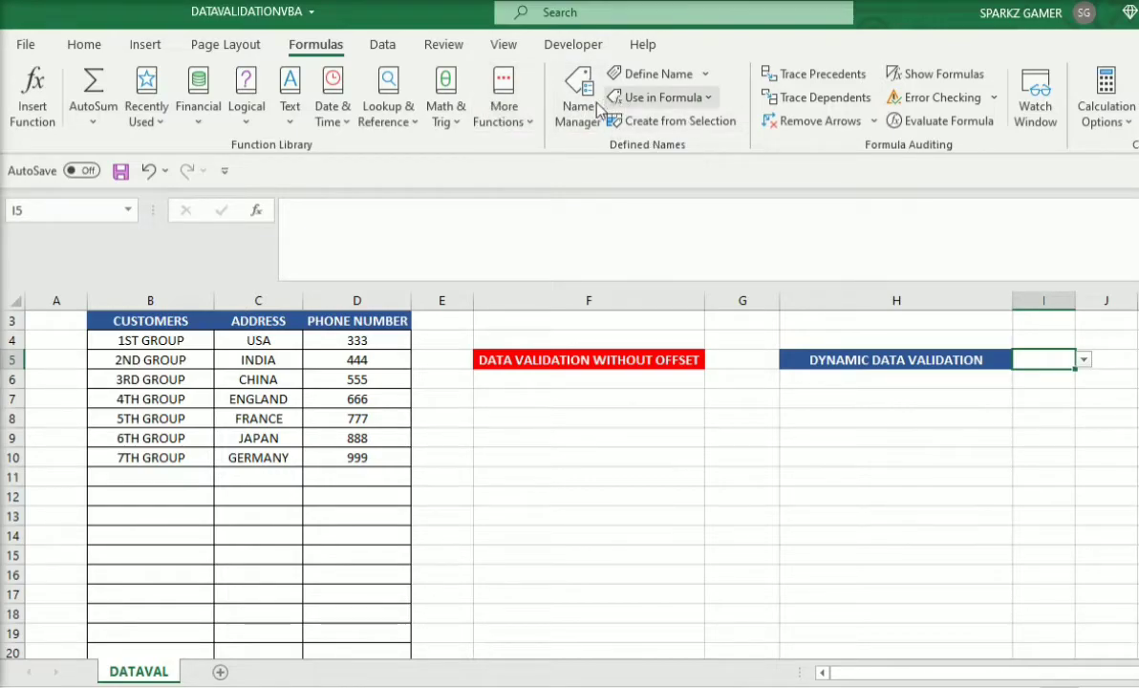
left_click(578, 100)
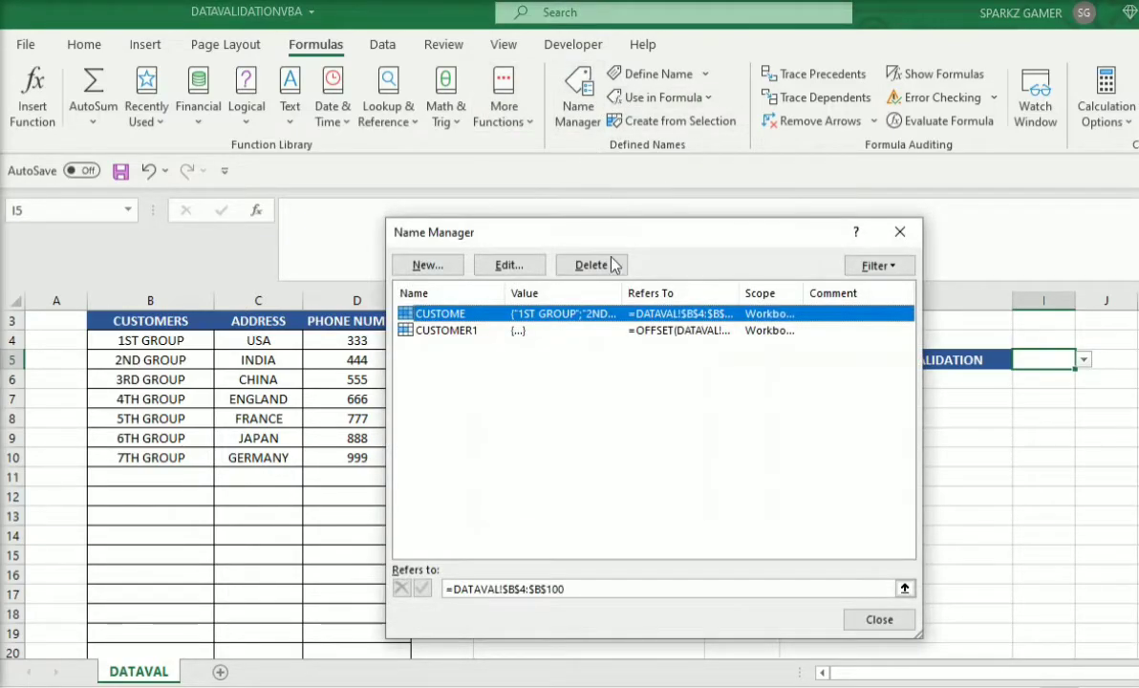
left_click(592, 330)
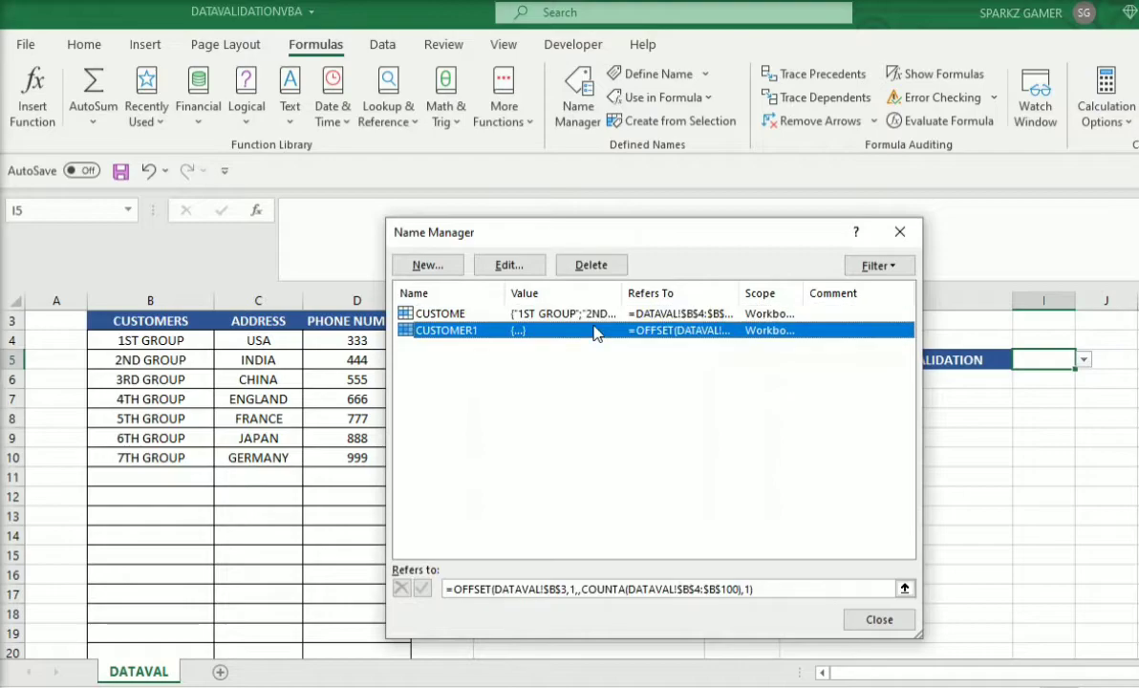
left_click(509, 265)
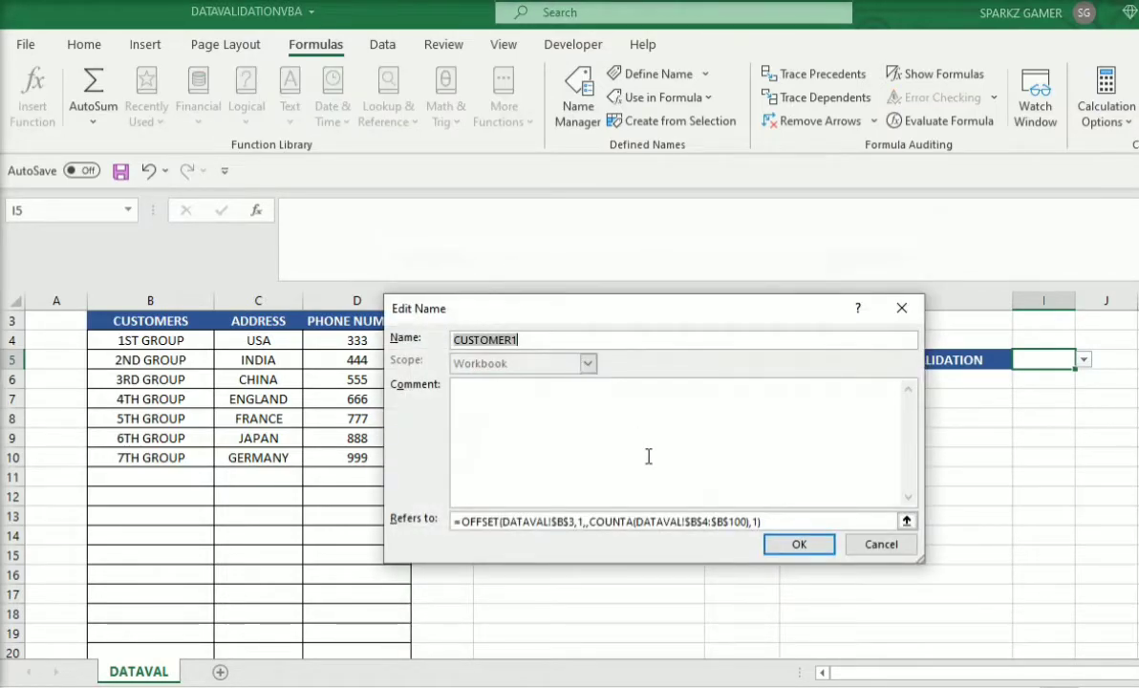
left_click(570, 521)
left_click(624, 521)
key("shift+Home")
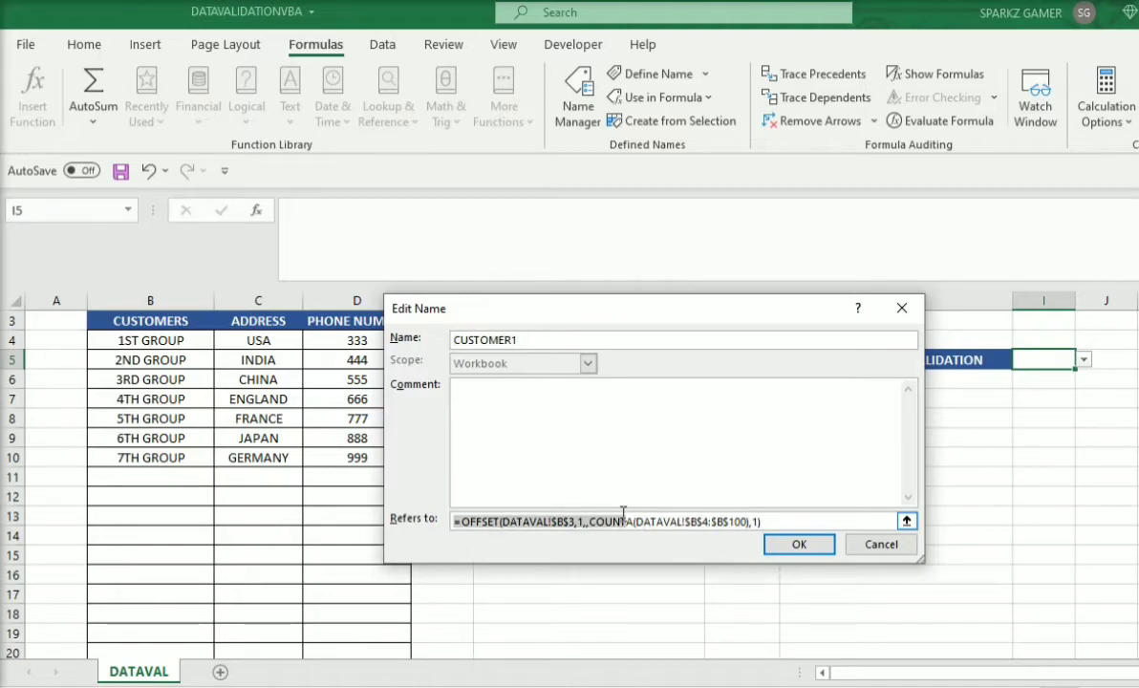
left_click_drag(598, 522, 615, 521)
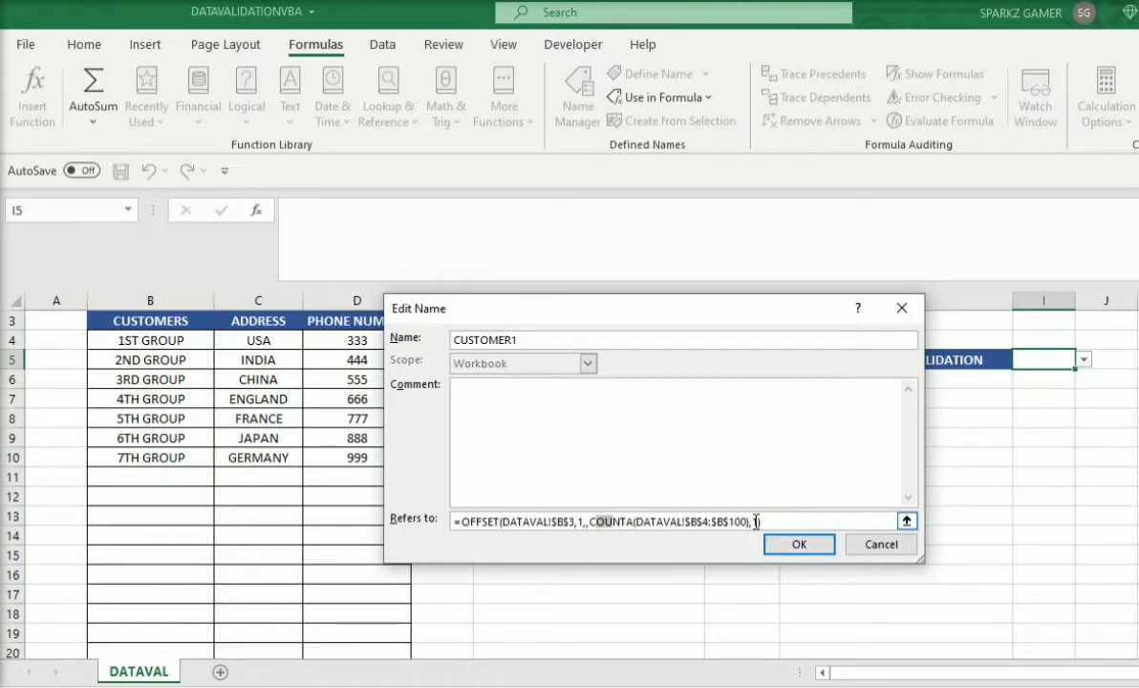
left_click(811, 550)
left_click(875, 615)
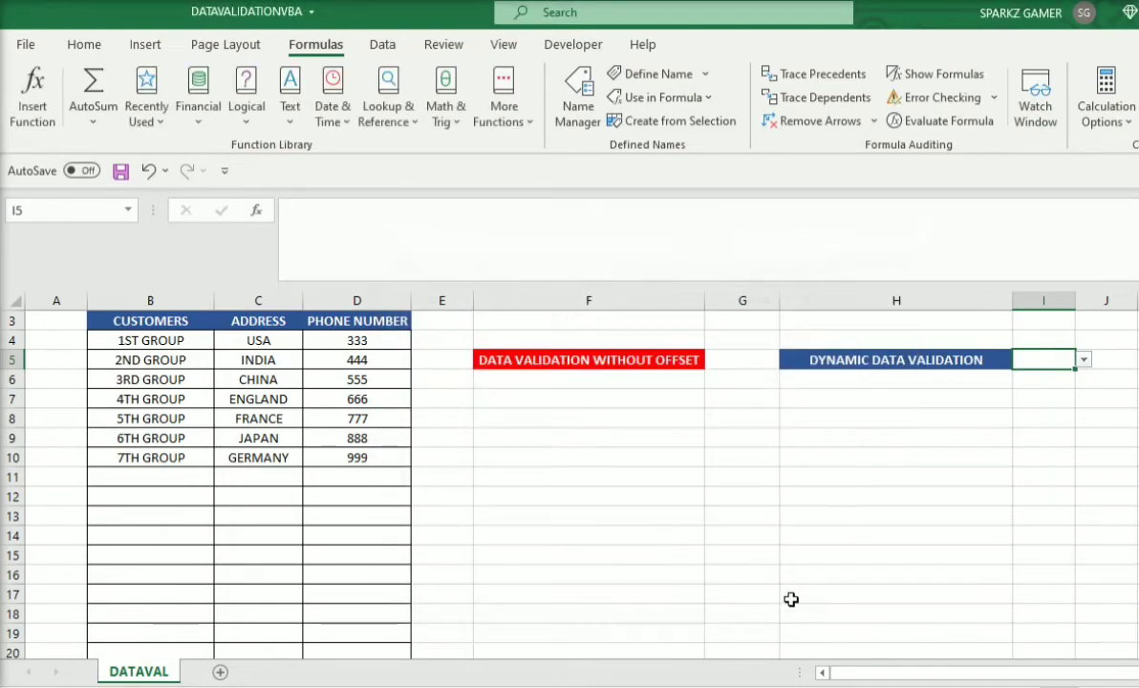
left_click(643, 471)
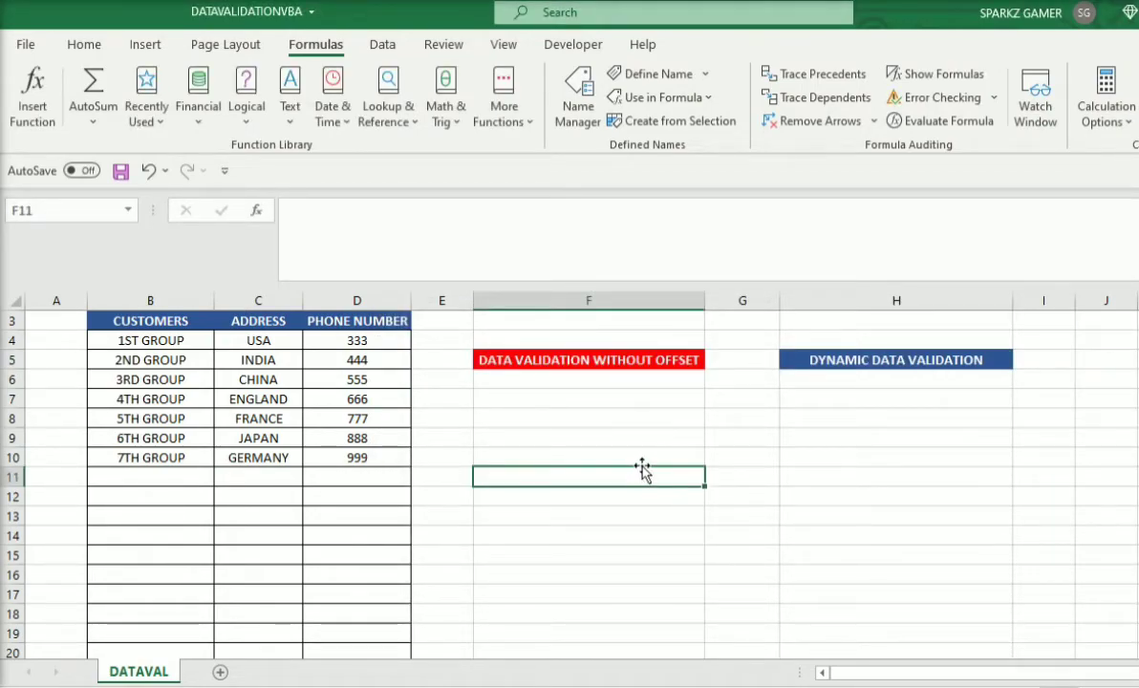
type("COUNTA")
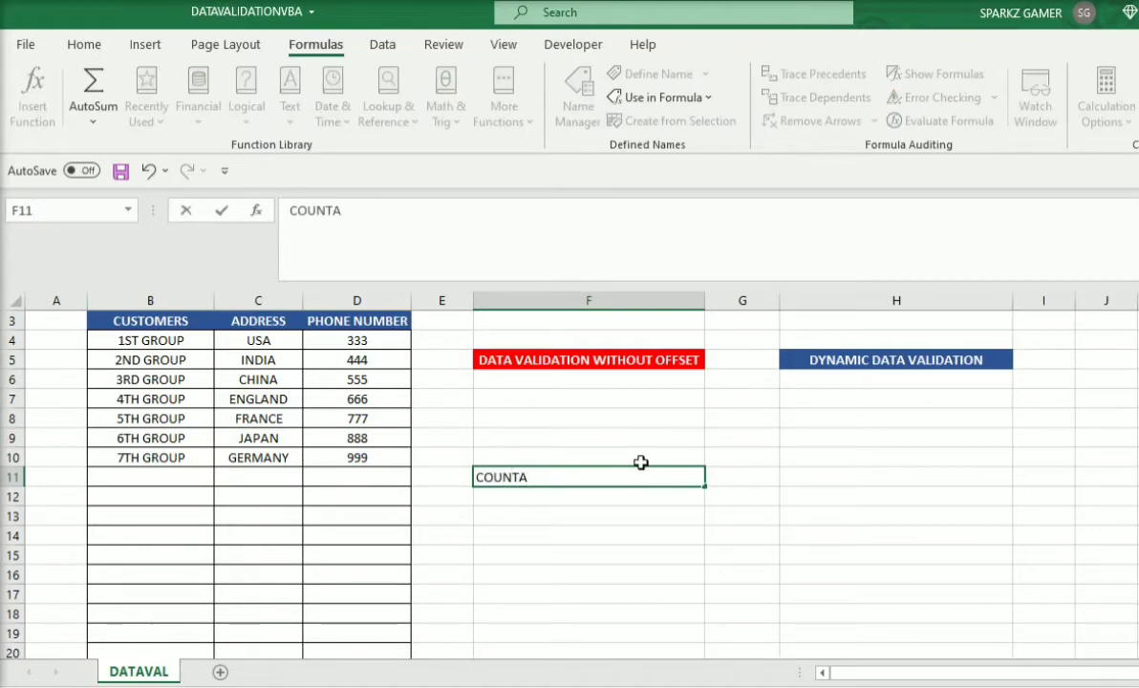
type("(")
key("BackSpace")
key("BackSpace")
key("BackSpace")
key("BackSpace")
key("BackSpace")
key("BackSpace")
key("BackSpace")
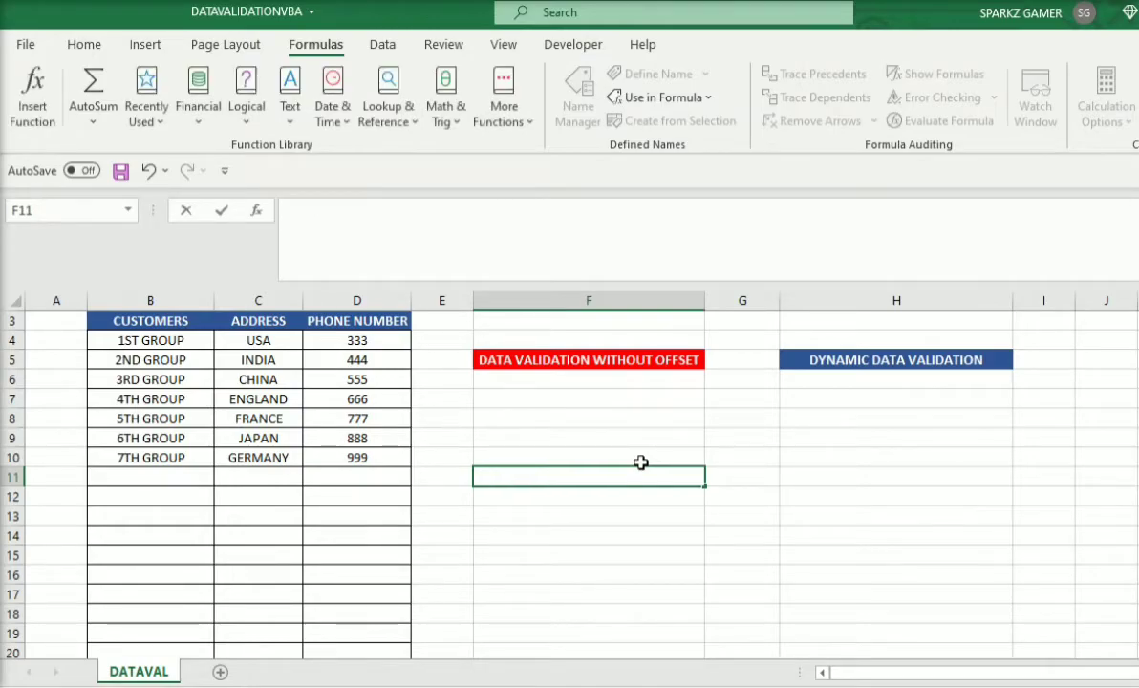
Step: Enter the formula =COUNTA(B4:B15) in F11 and compare its result with the filled customer cells B4:B10
type("=COUNTA(")
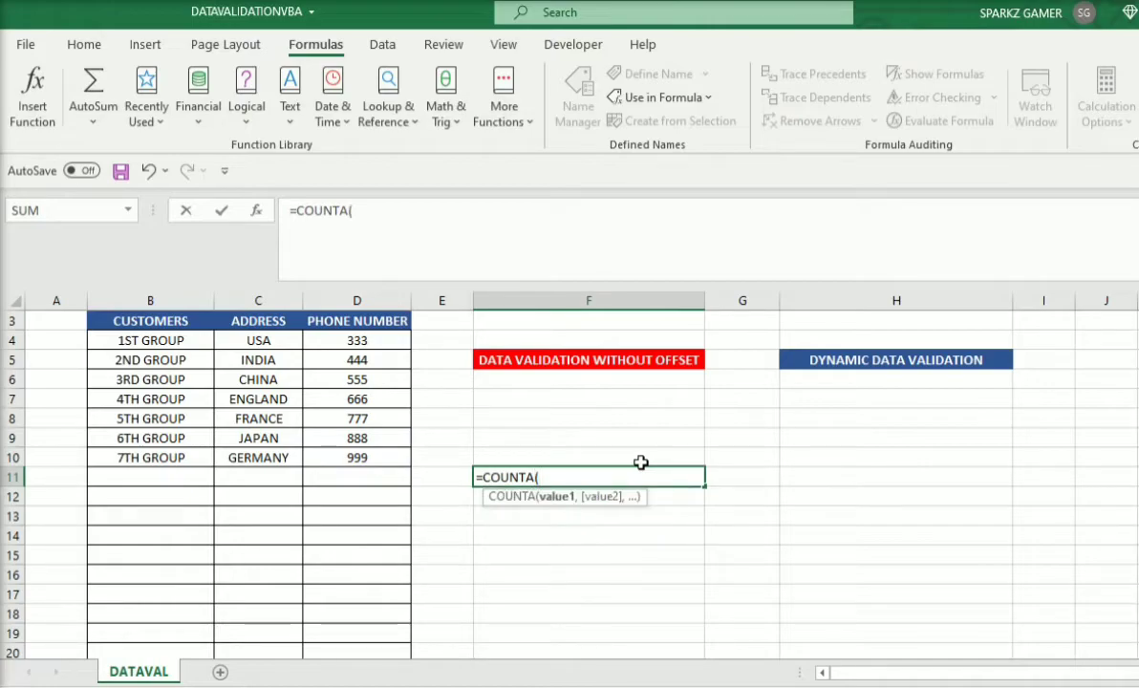
left_click(178, 340)
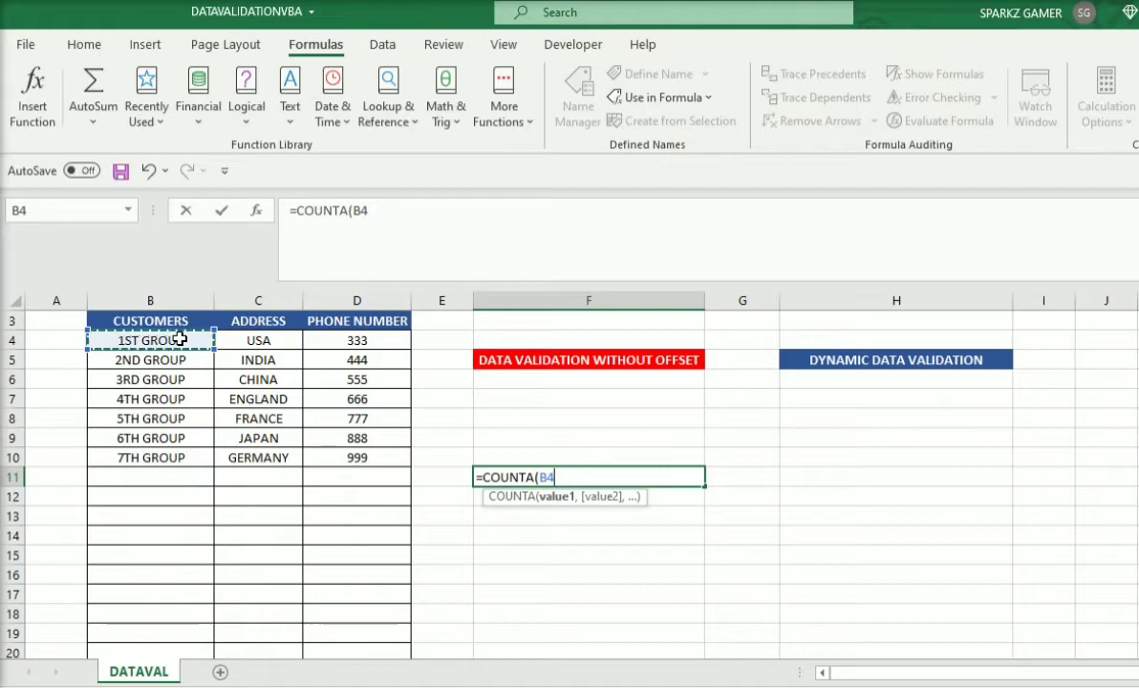
type(":B")
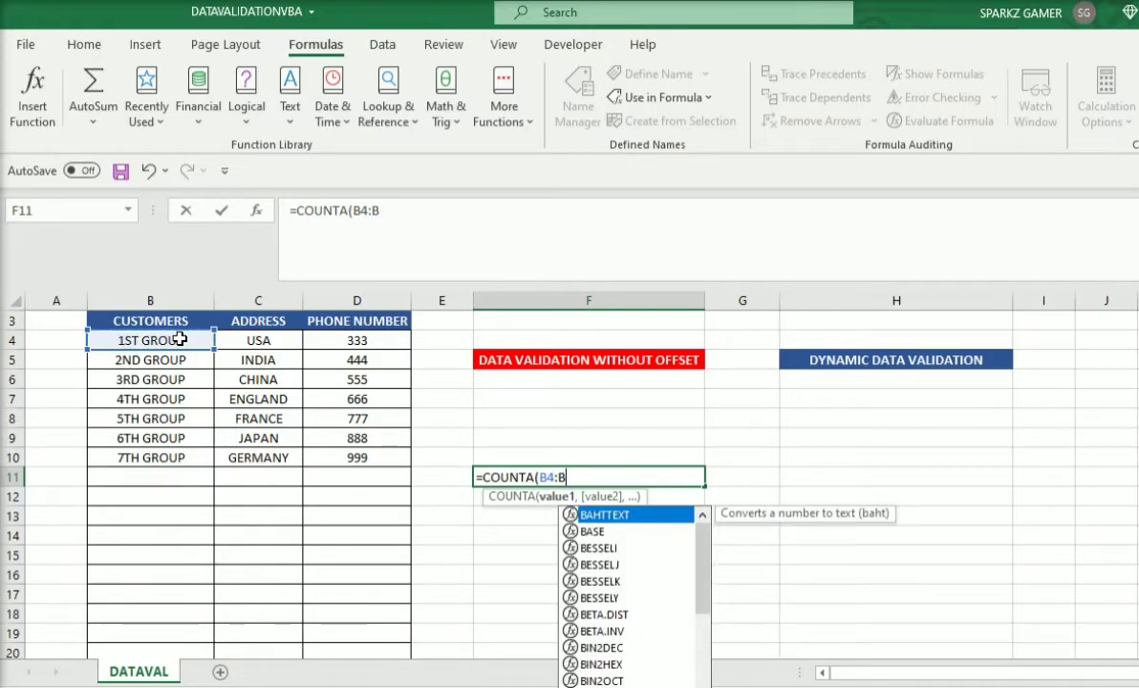
type("15")
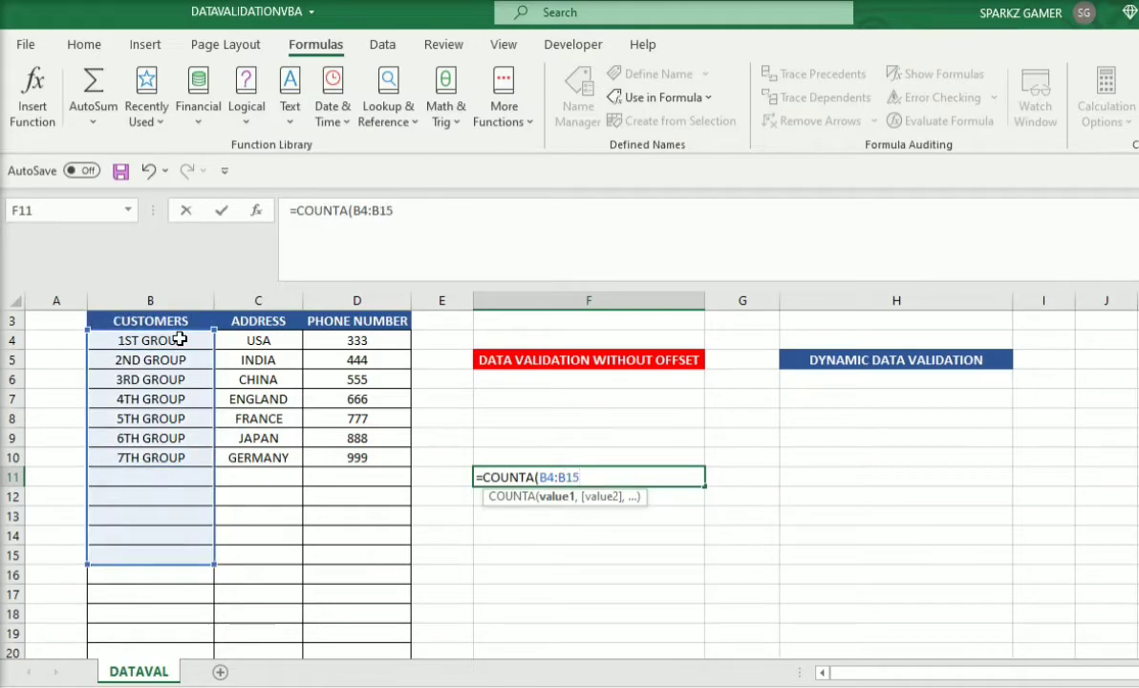
type(")")
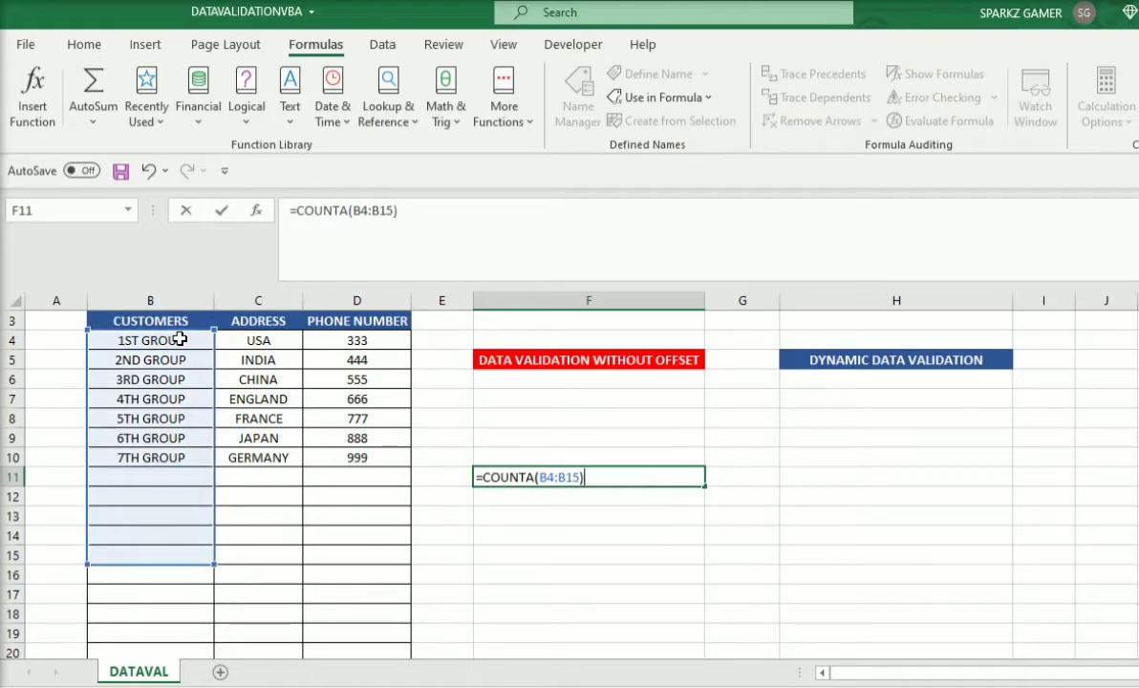
key("Return")
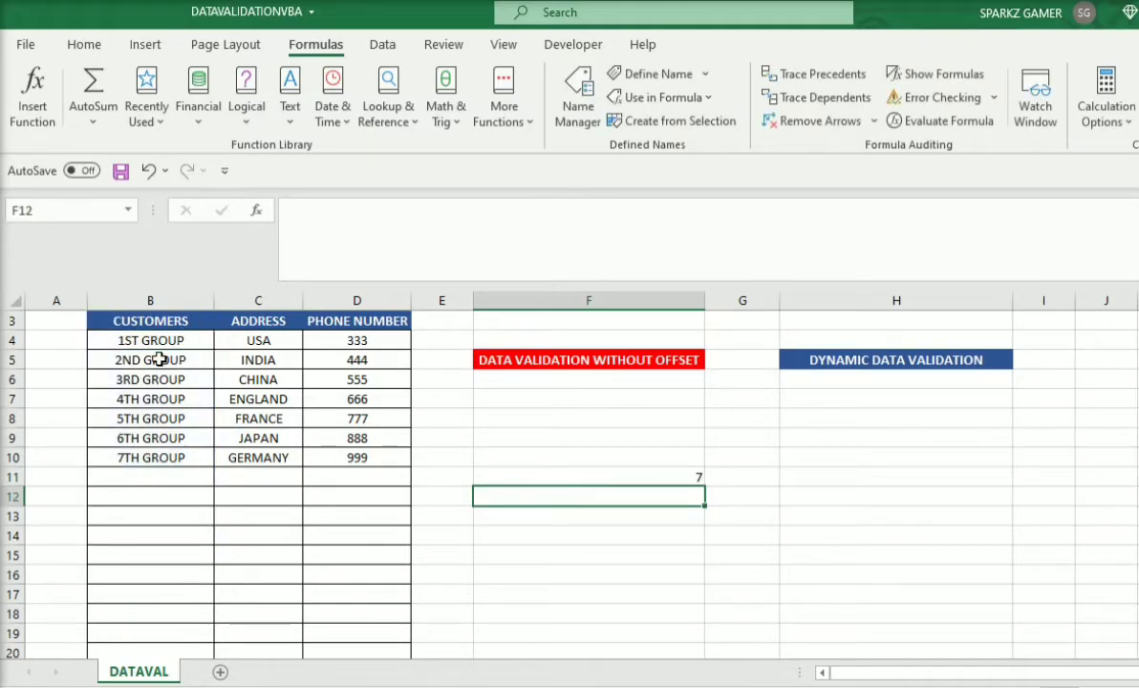
left_click(530, 476)
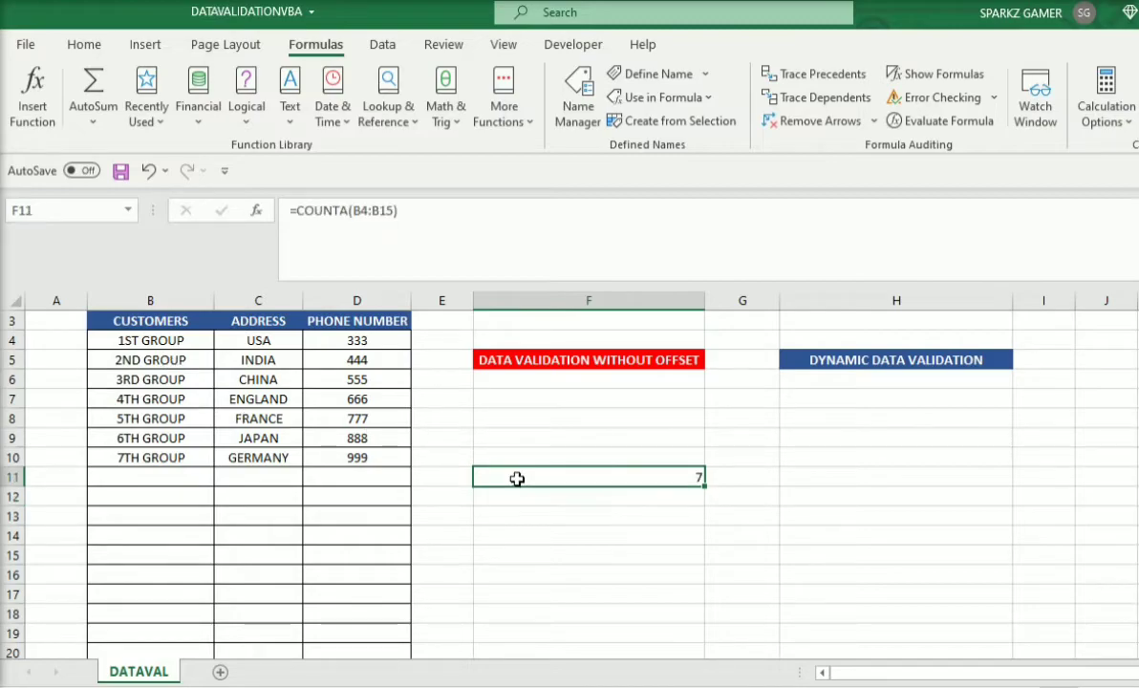
left_click(193, 342)
left_click_drag(193, 342, 179, 449)
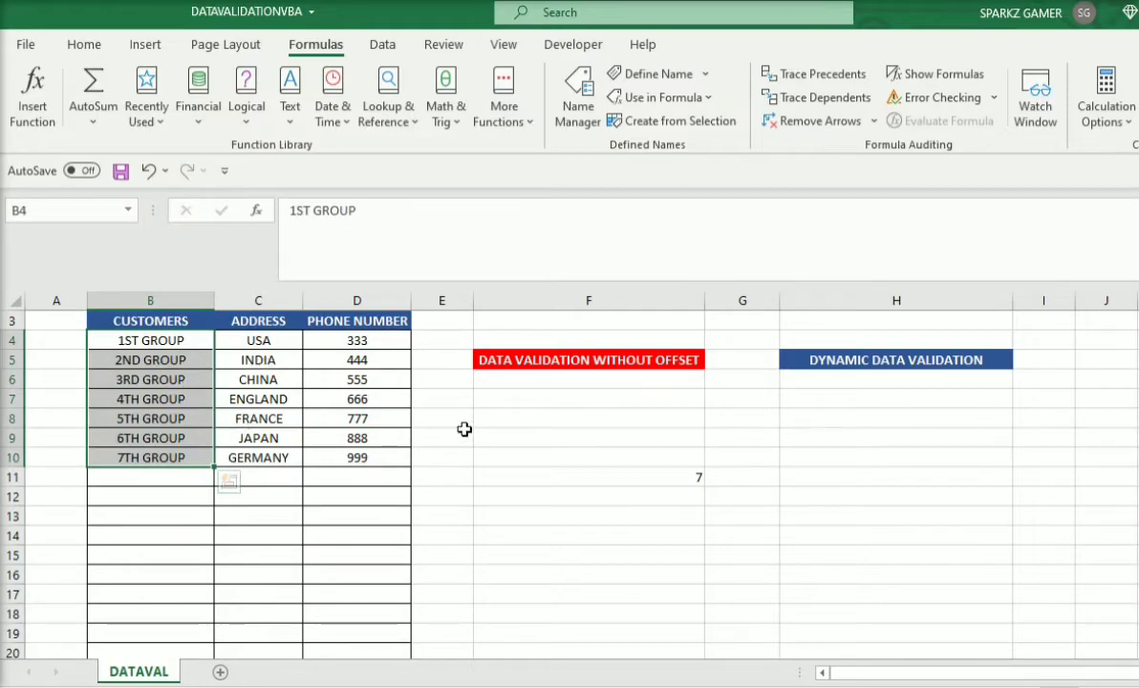
Step: Replace COUNTA with COUNT in the F11 formula, giving =COUNT(B4:B15)
left_click(686, 477)
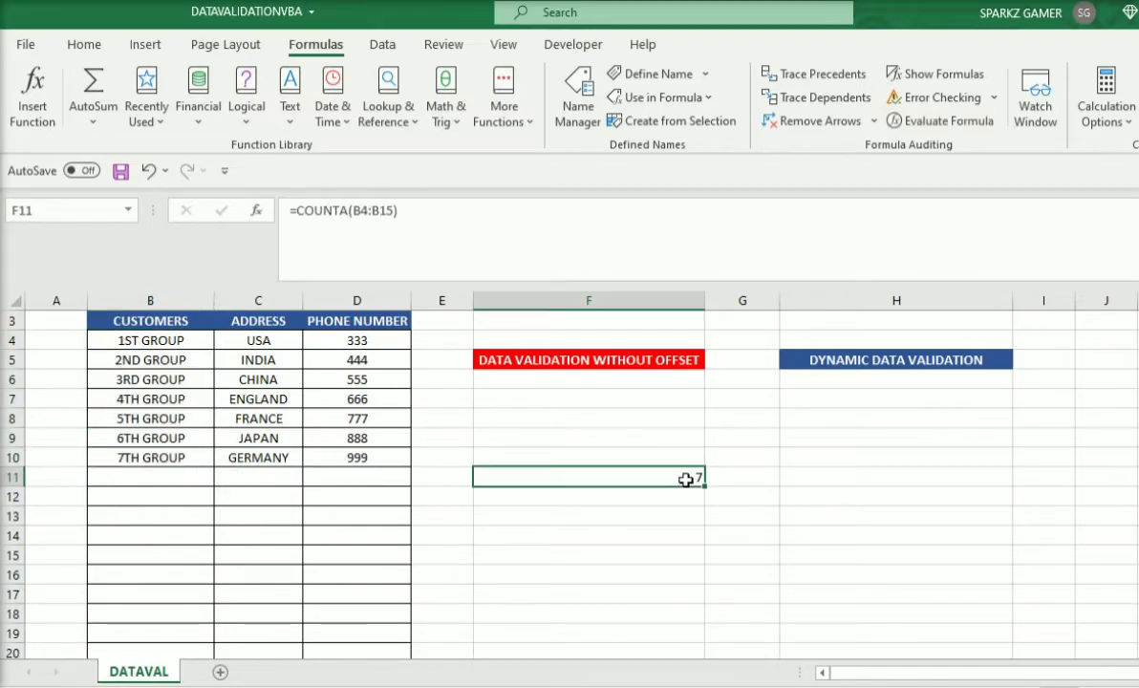
left_click(349, 213)
key("BackSpace")
key("Return")
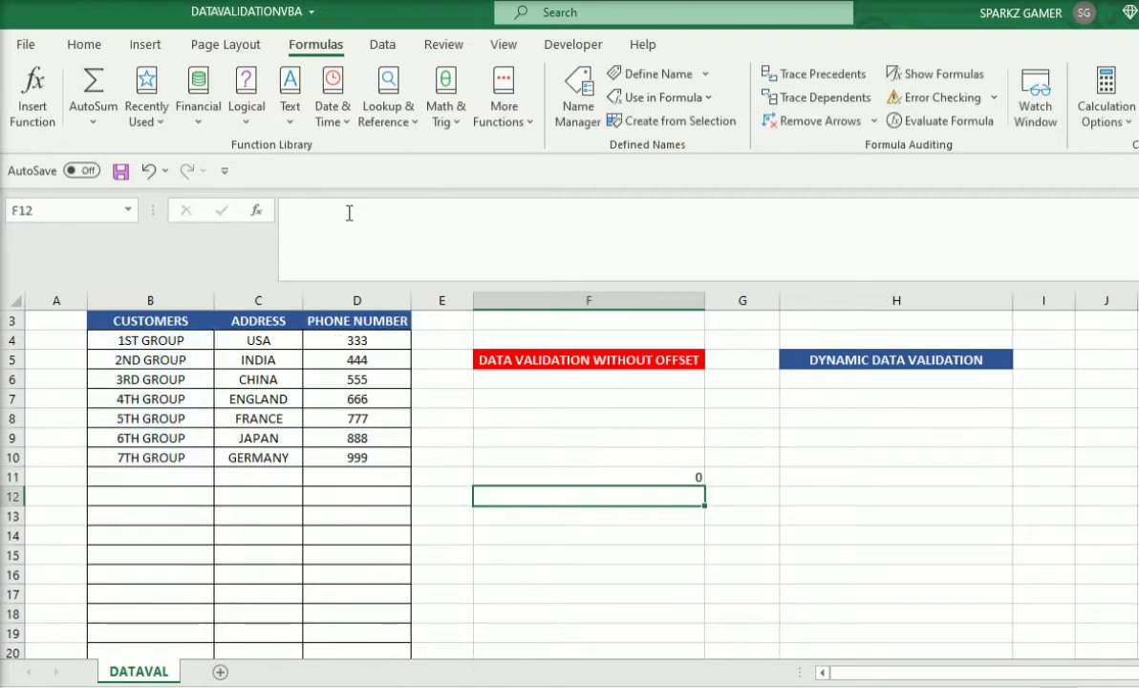
left_click(695, 475)
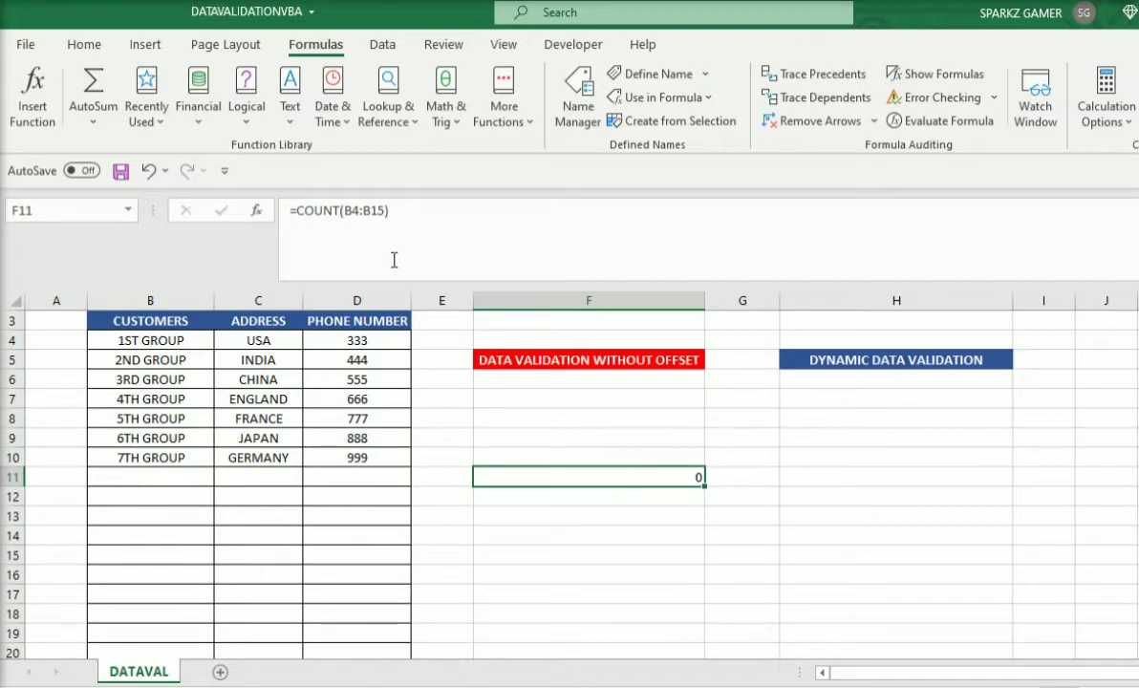
left_click(338, 211)
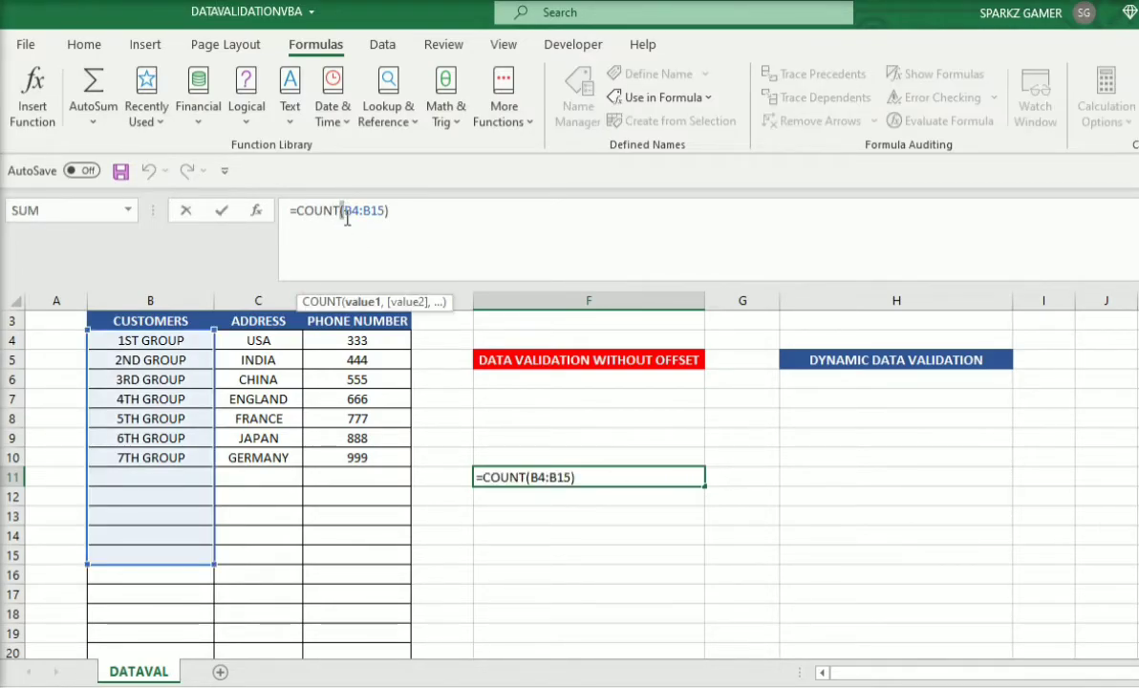
key("Left")
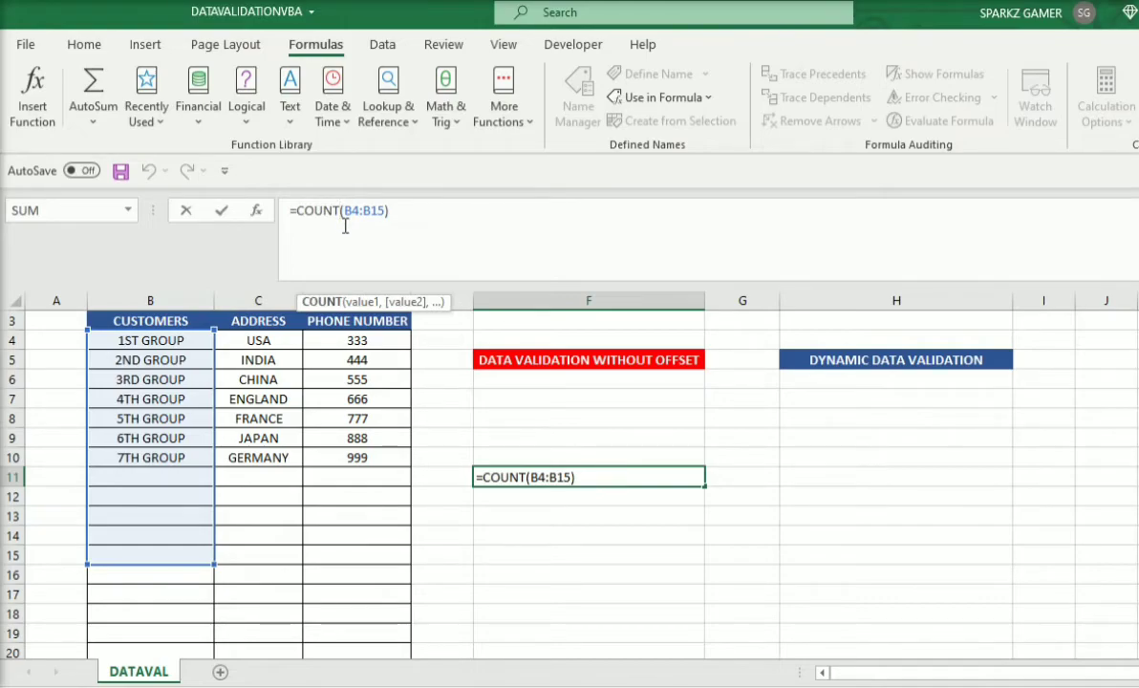
key("ctrl+Return")
Step: Enter the number 1 in cell B11, directly below the last customer group
left_click(193, 475)
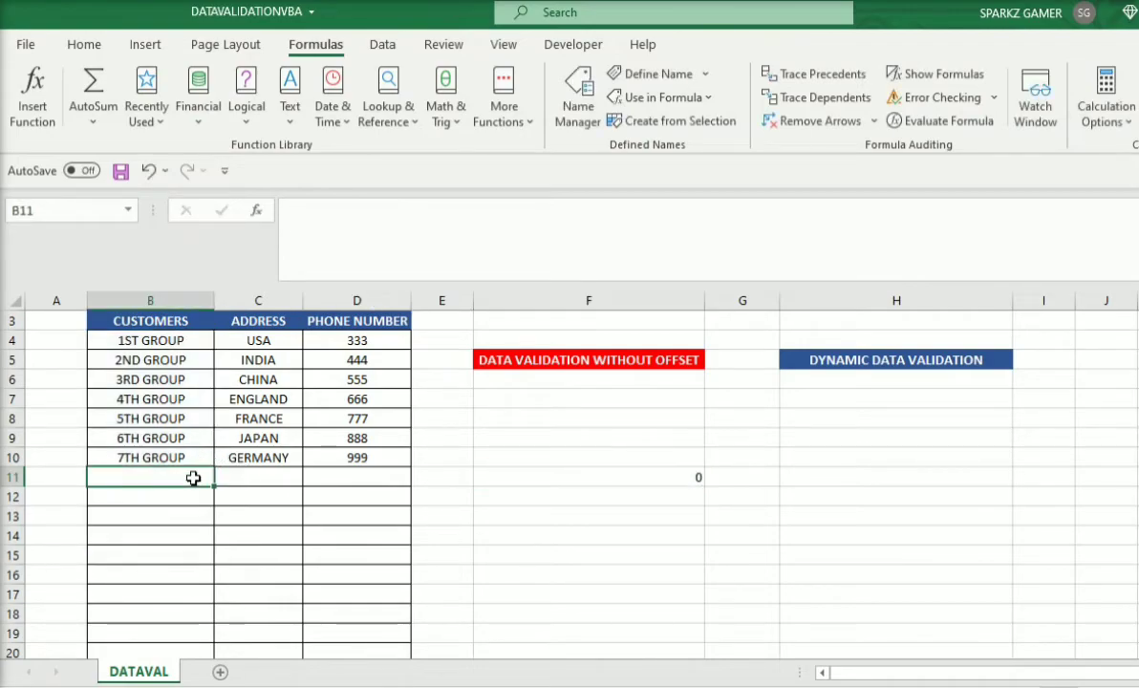
type("1")
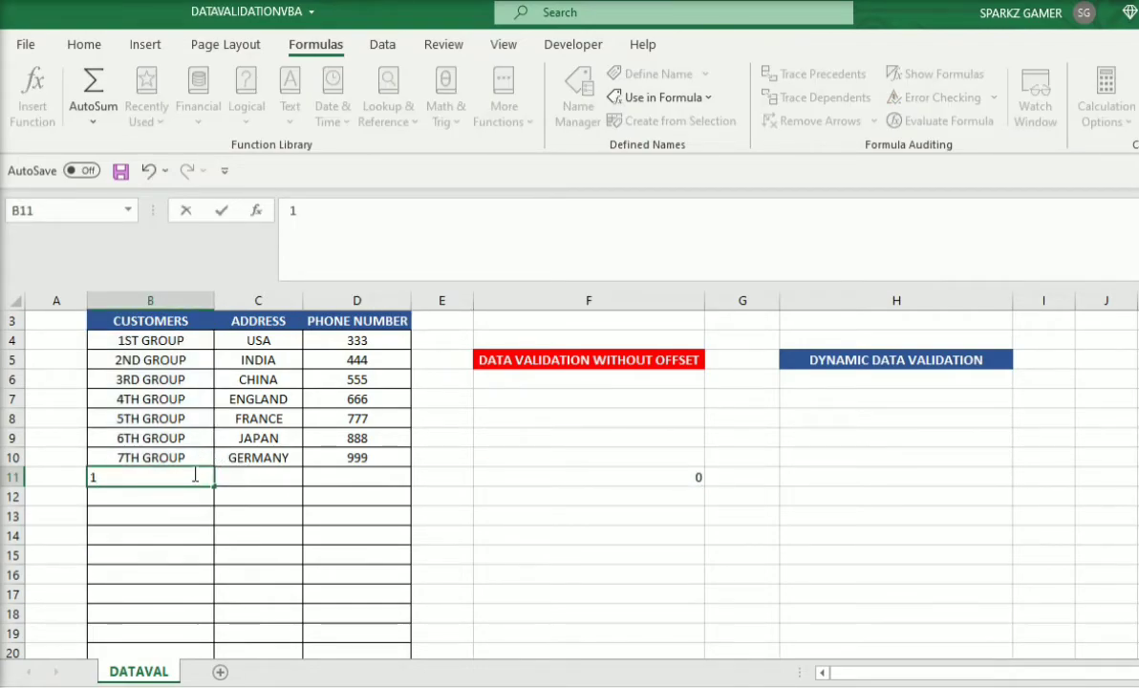
key("Return")
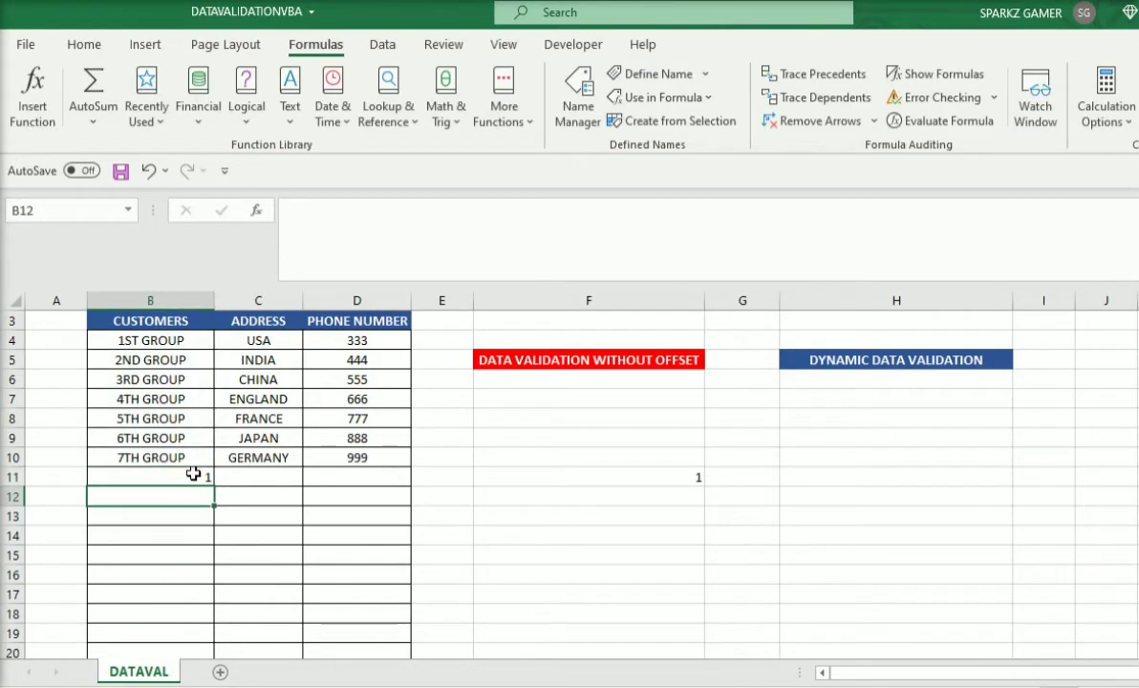
Step: Change the function in F11 back to COUNTA, giving =COUNTA(B4:B15)
left_click(684, 476)
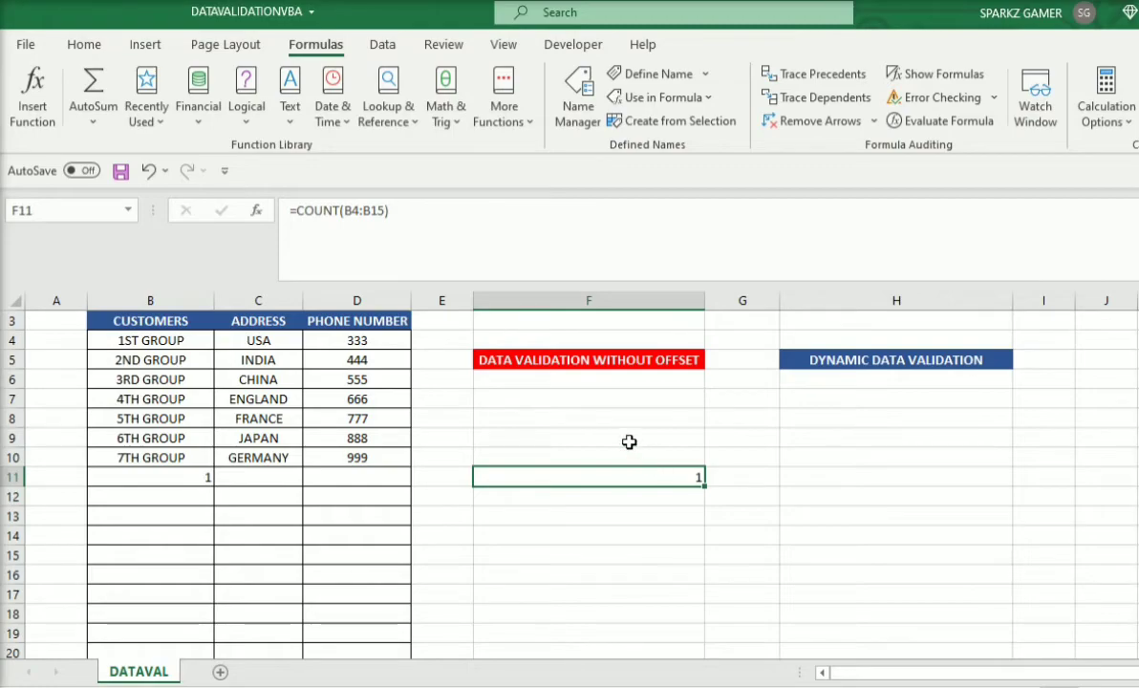
left_click(341, 210)
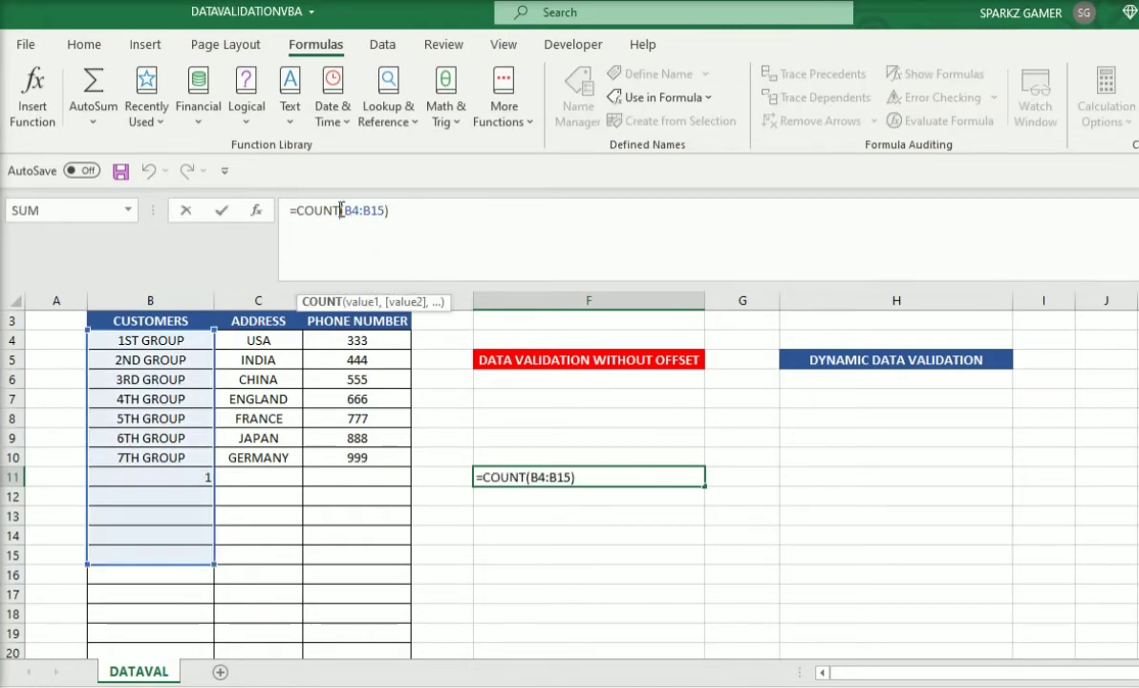
type("A")
key("Return")
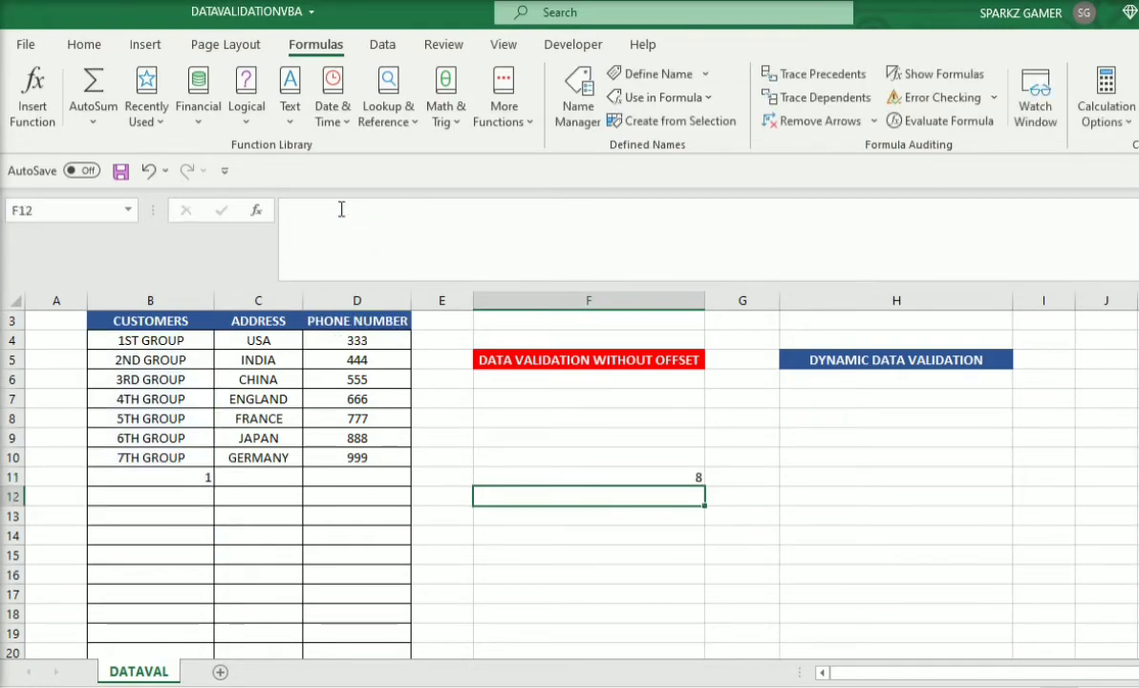
left_click(658, 475)
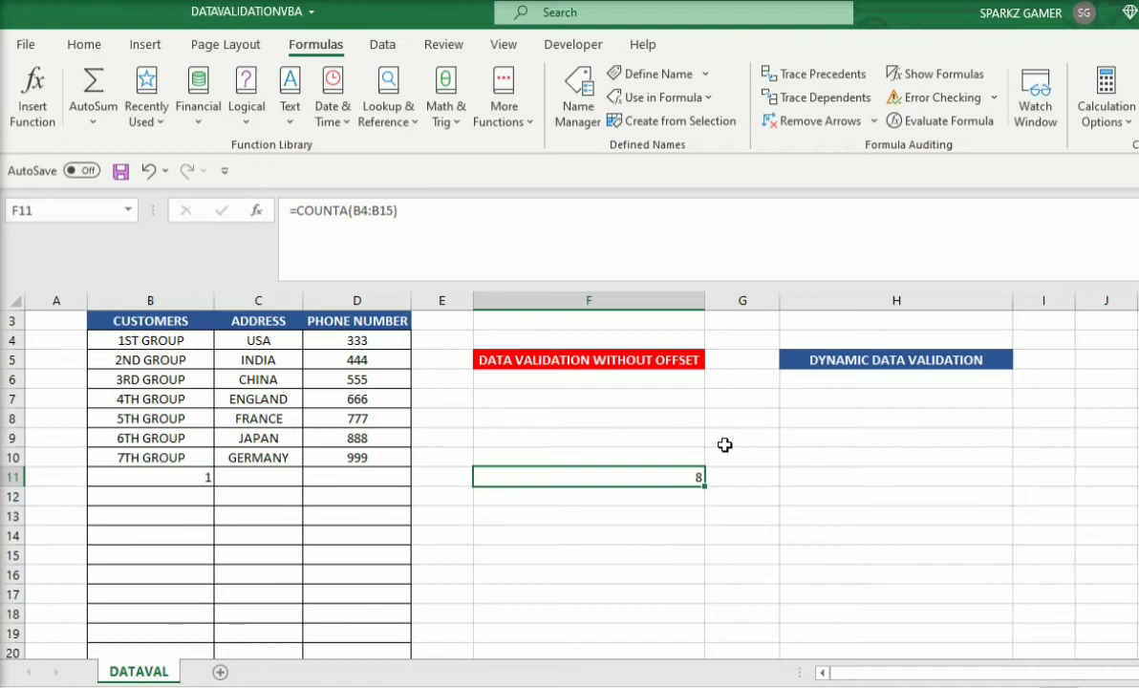
Step: Examine the dynamic validation list in I5 and the OFFSET definition of the name CUSTOMER1
left_click(1045, 365)
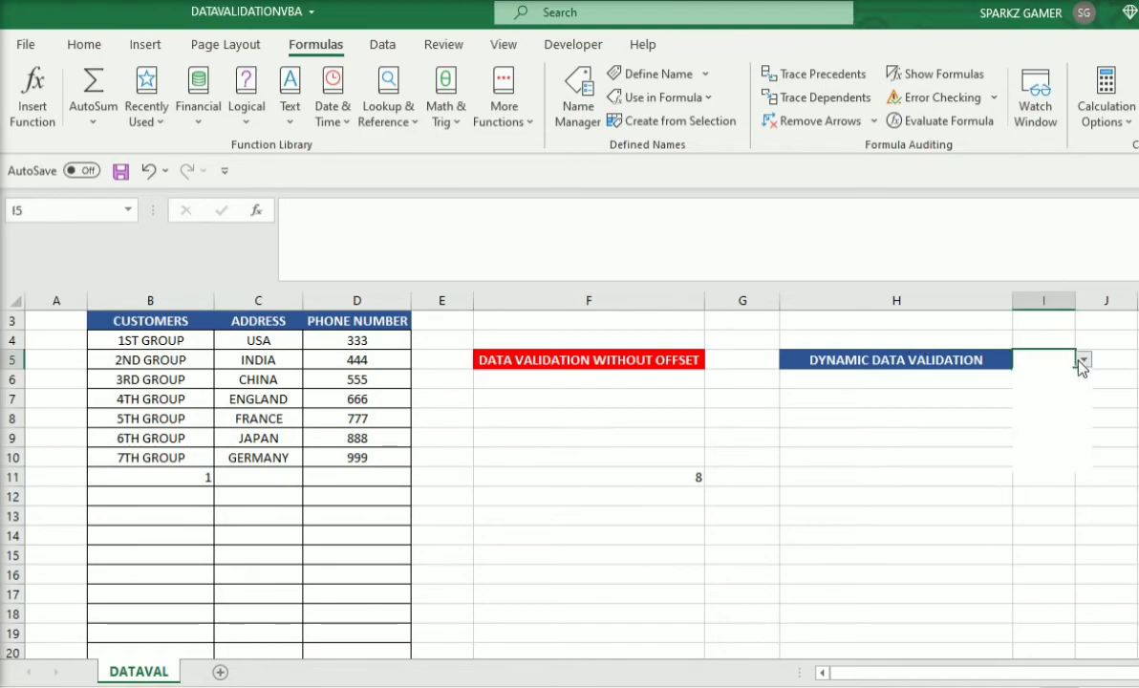
left_click(1083, 359)
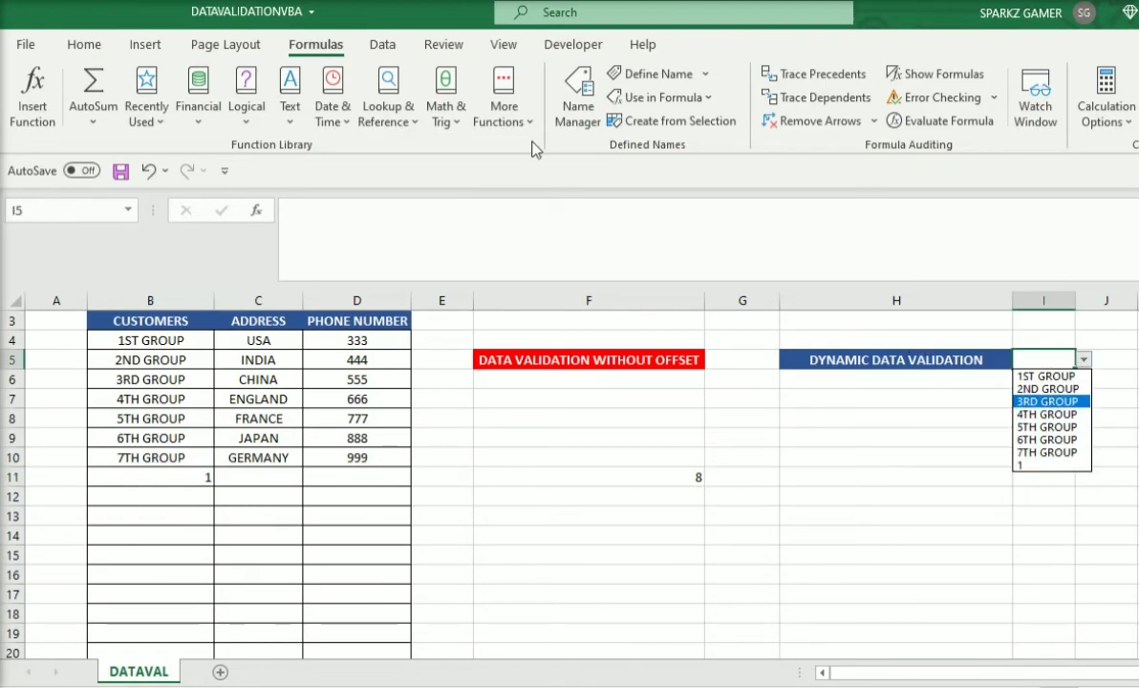
left_click(566, 117)
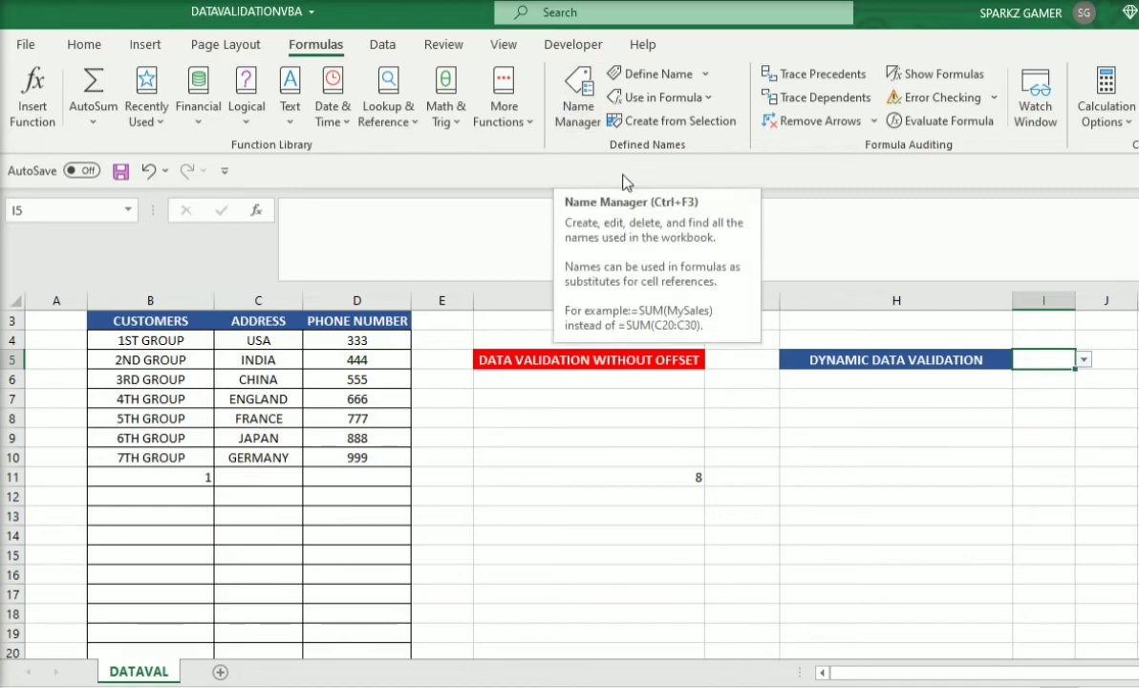
left_click(576, 115)
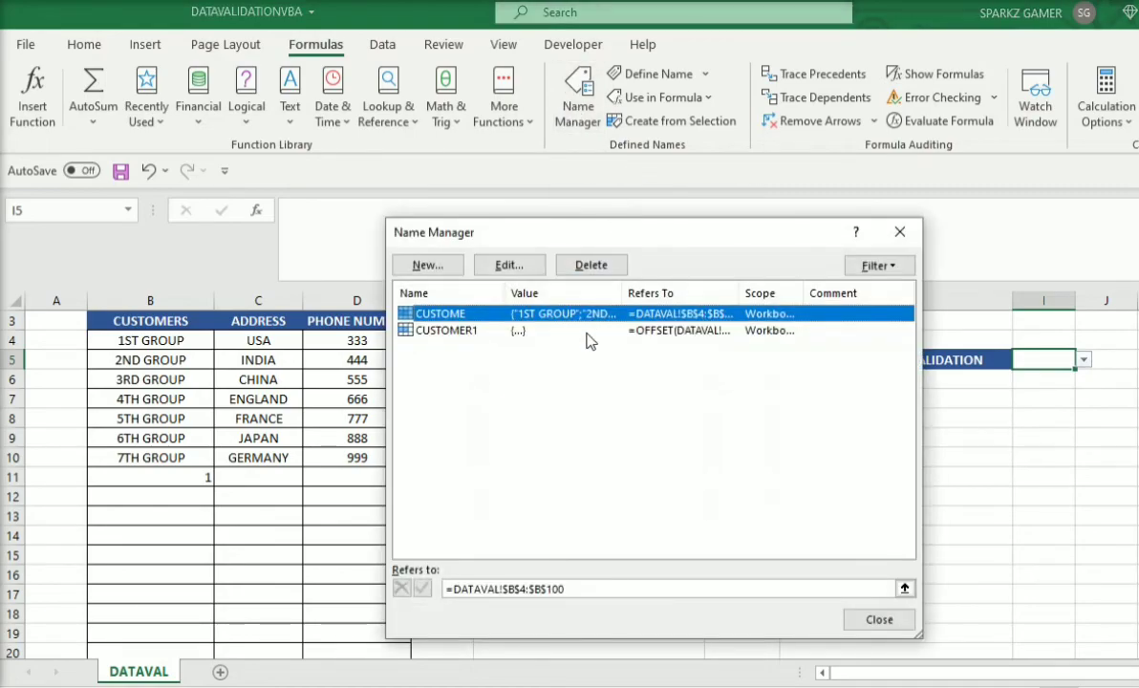
left_click(553, 330)
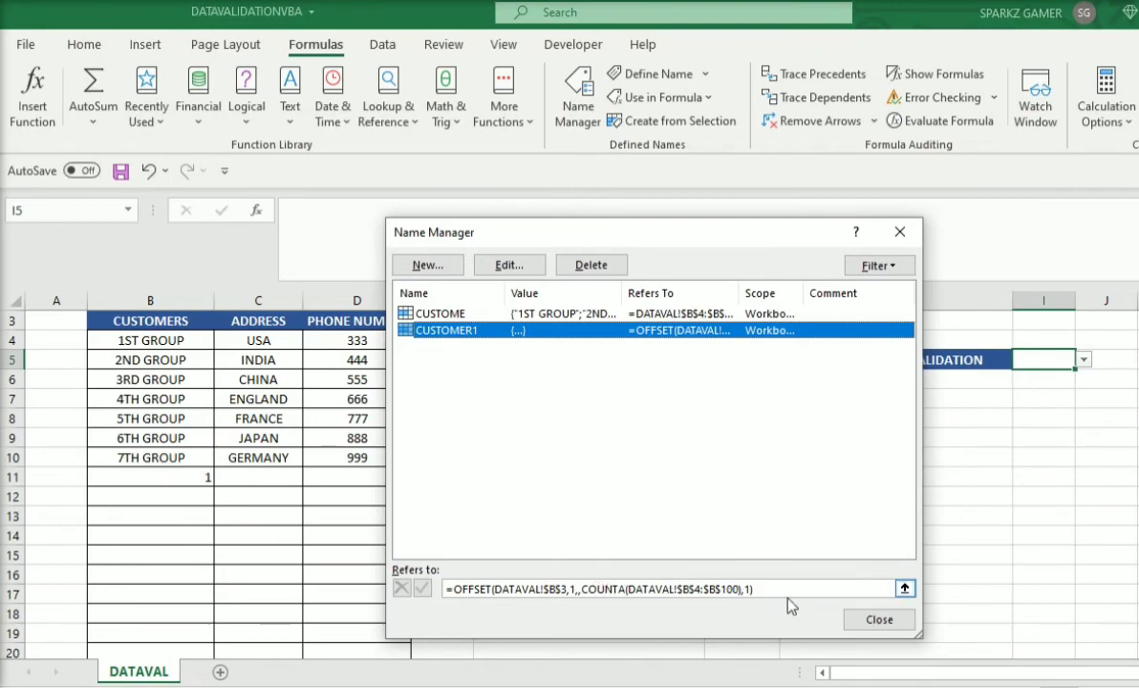
left_click(879, 620)
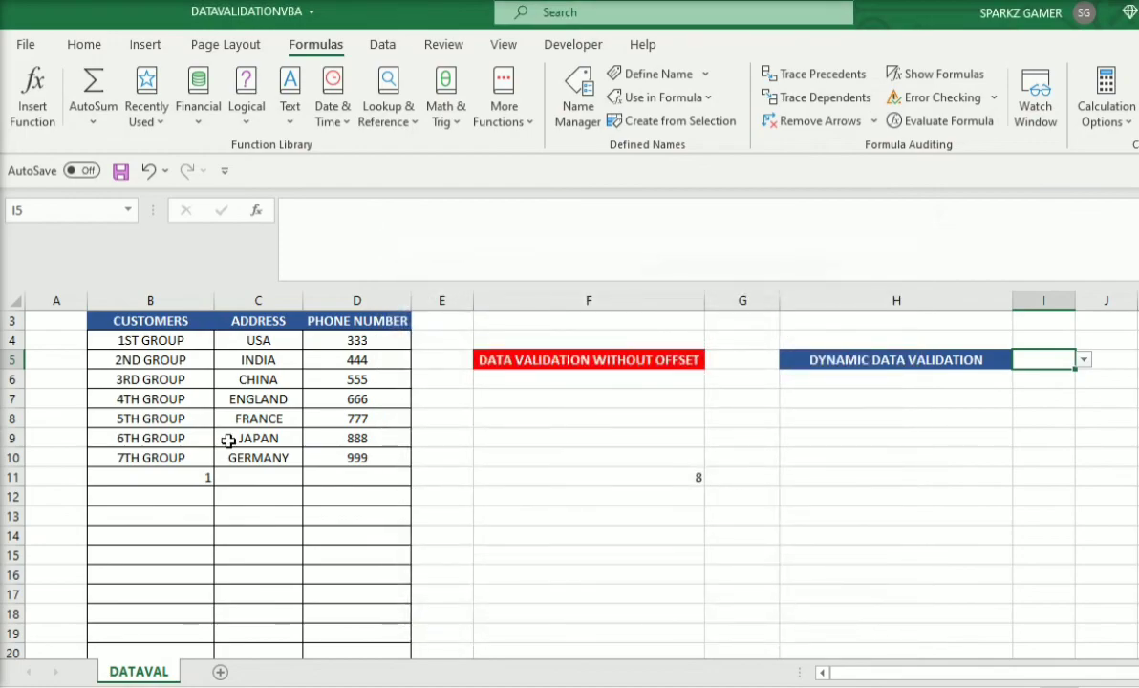
Step: Compare the validation list without OFFSET in G5 with the dynamic list in I5, checking the entry from B11
left_click(168, 475)
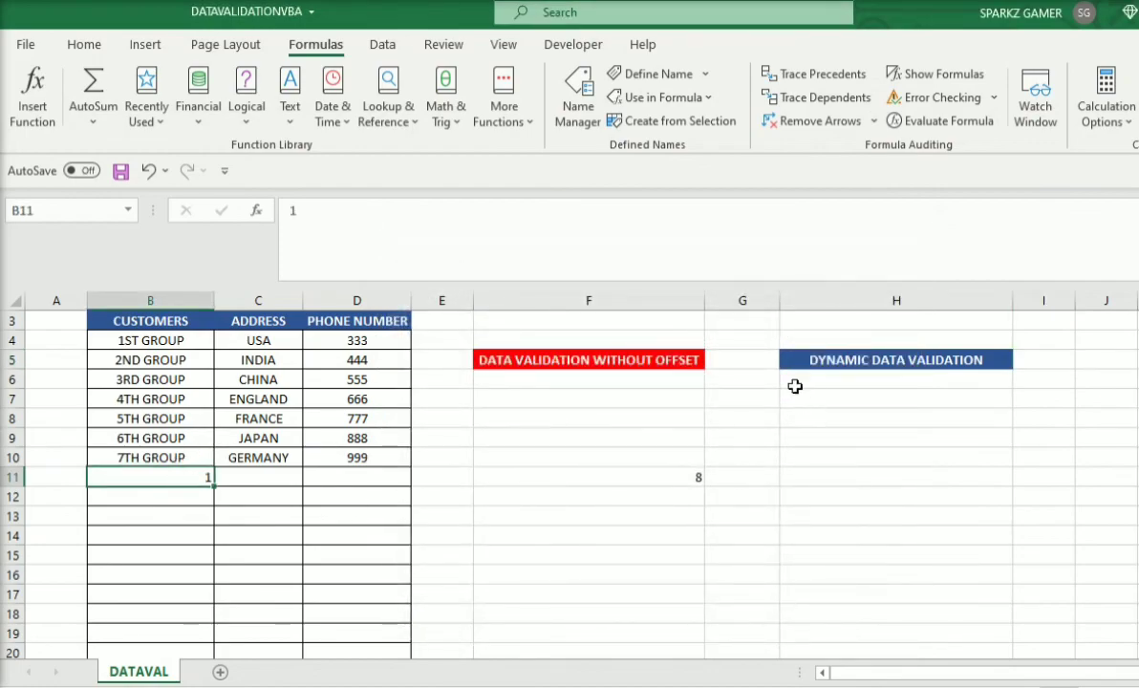
left_click(726, 351)
left_click(787, 360)
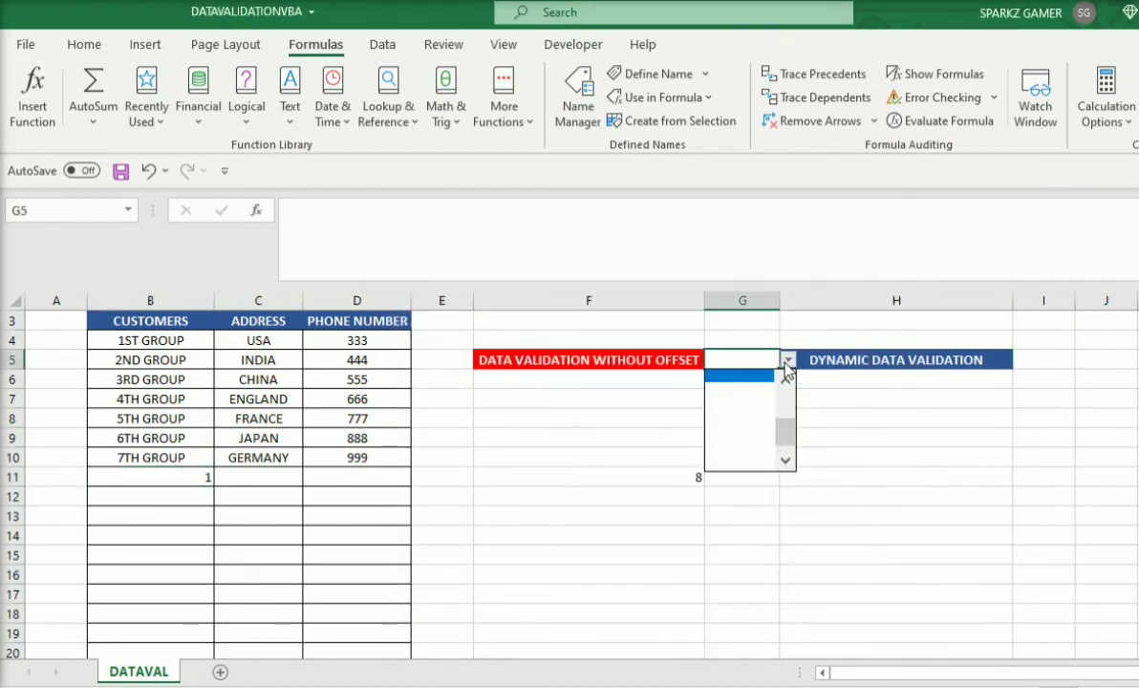
left_click(786, 429)
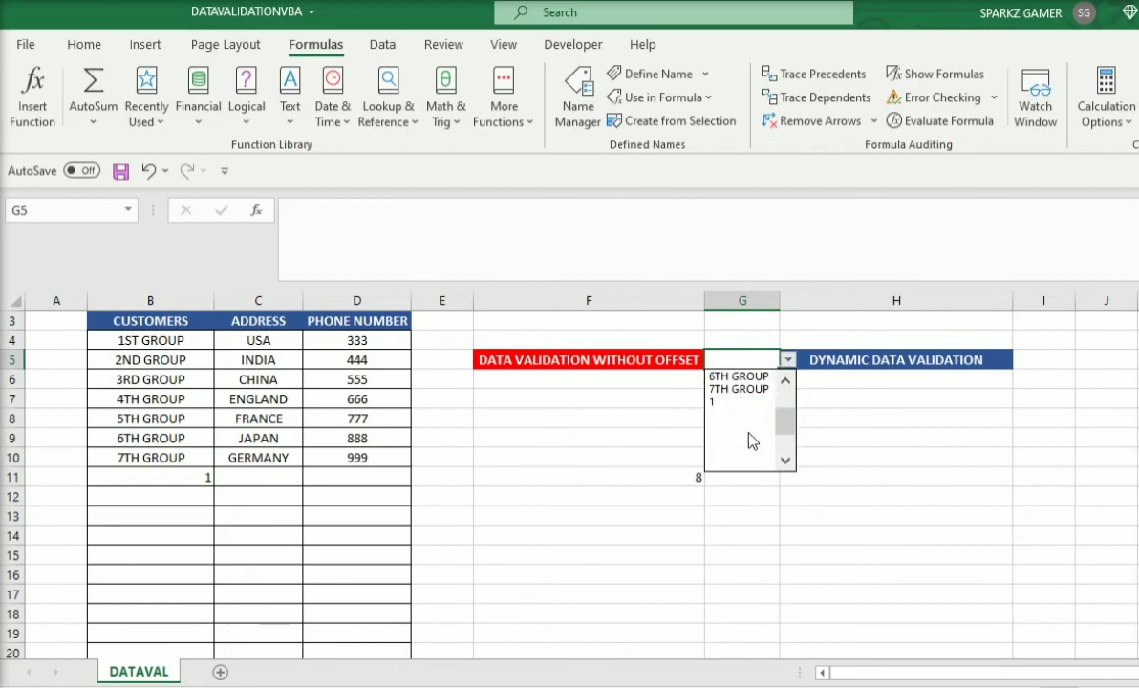
left_click(1044, 354)
left_click(1044, 355)
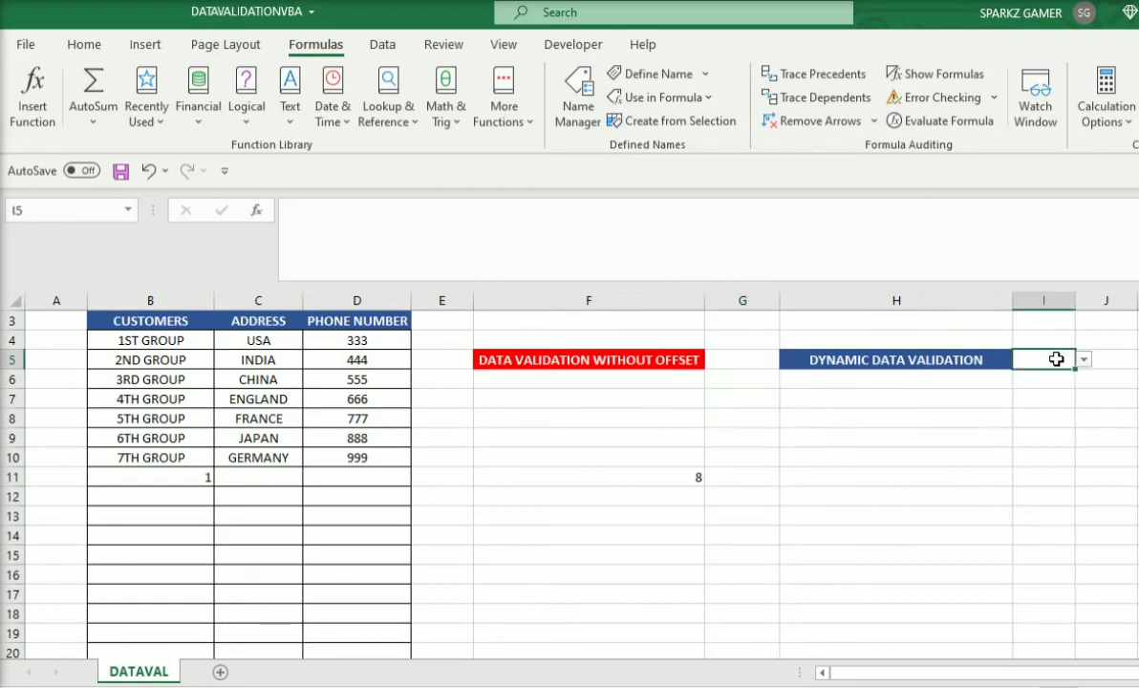
left_click(1083, 359)
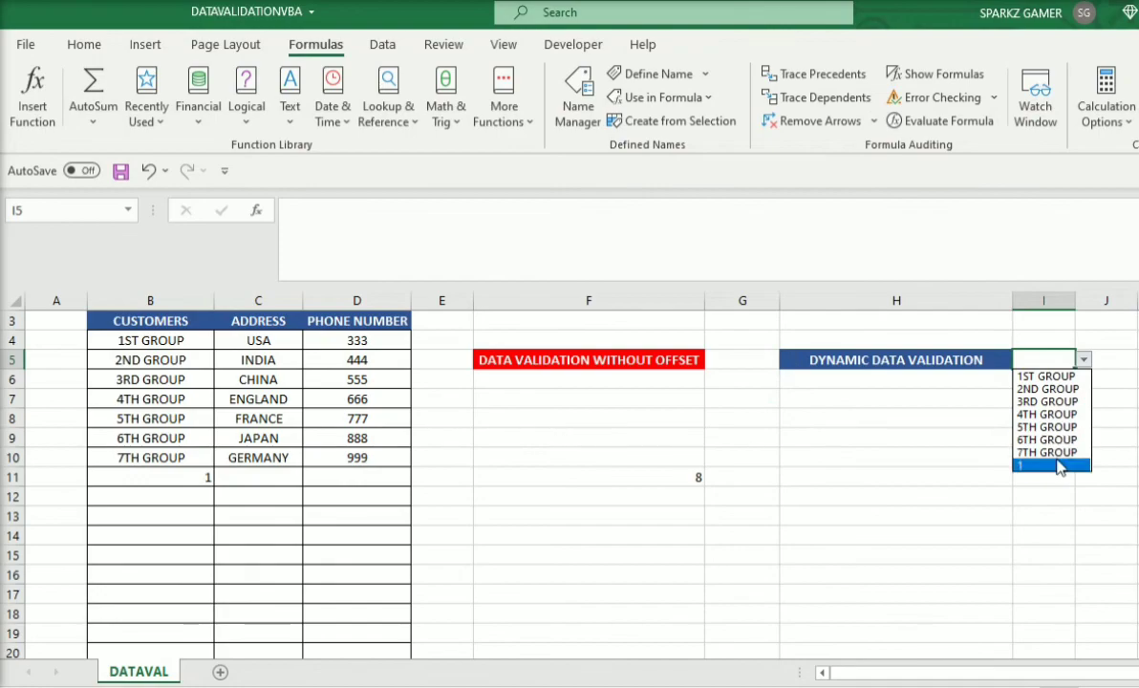
key("Escape")
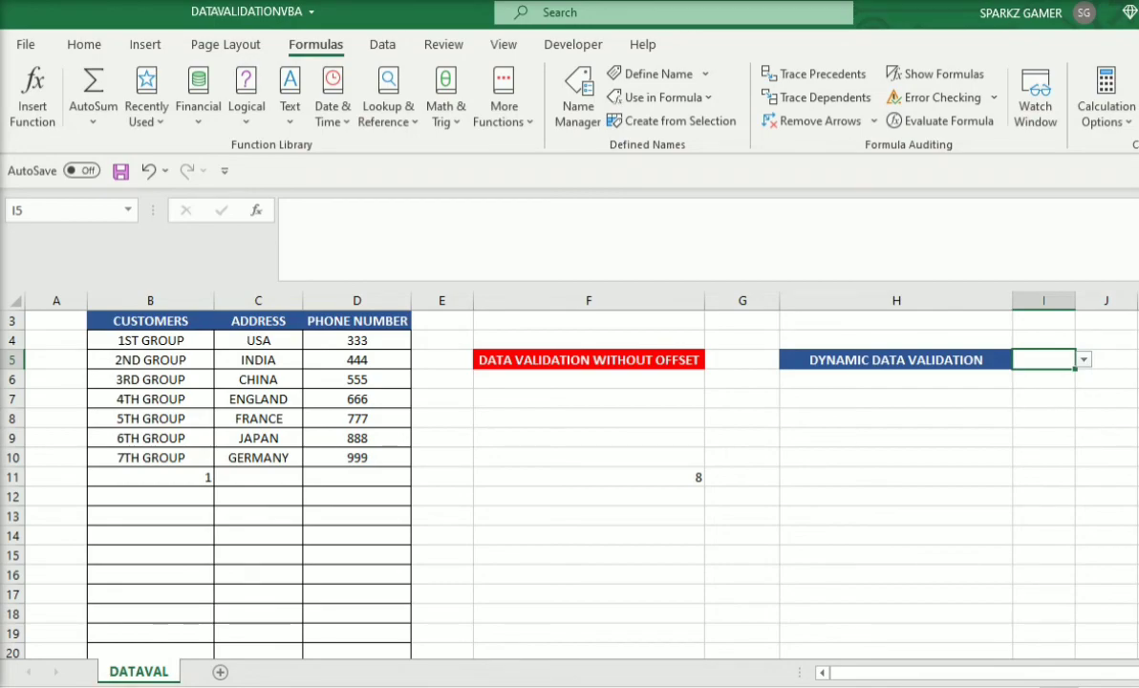
key("alt+Tab")
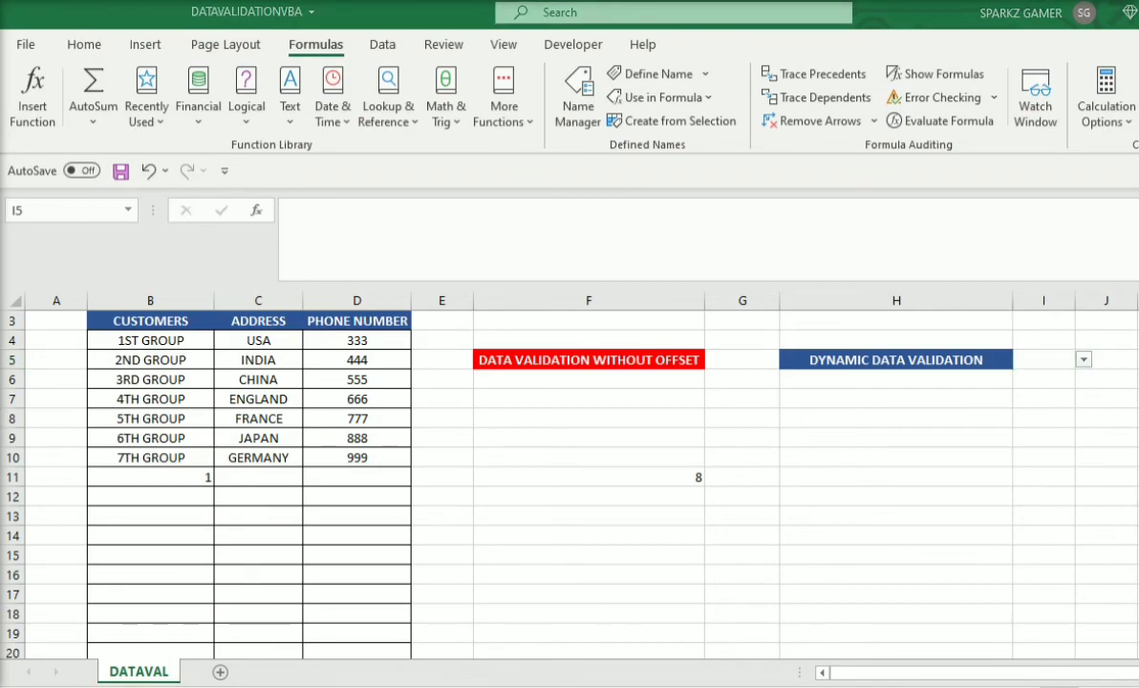